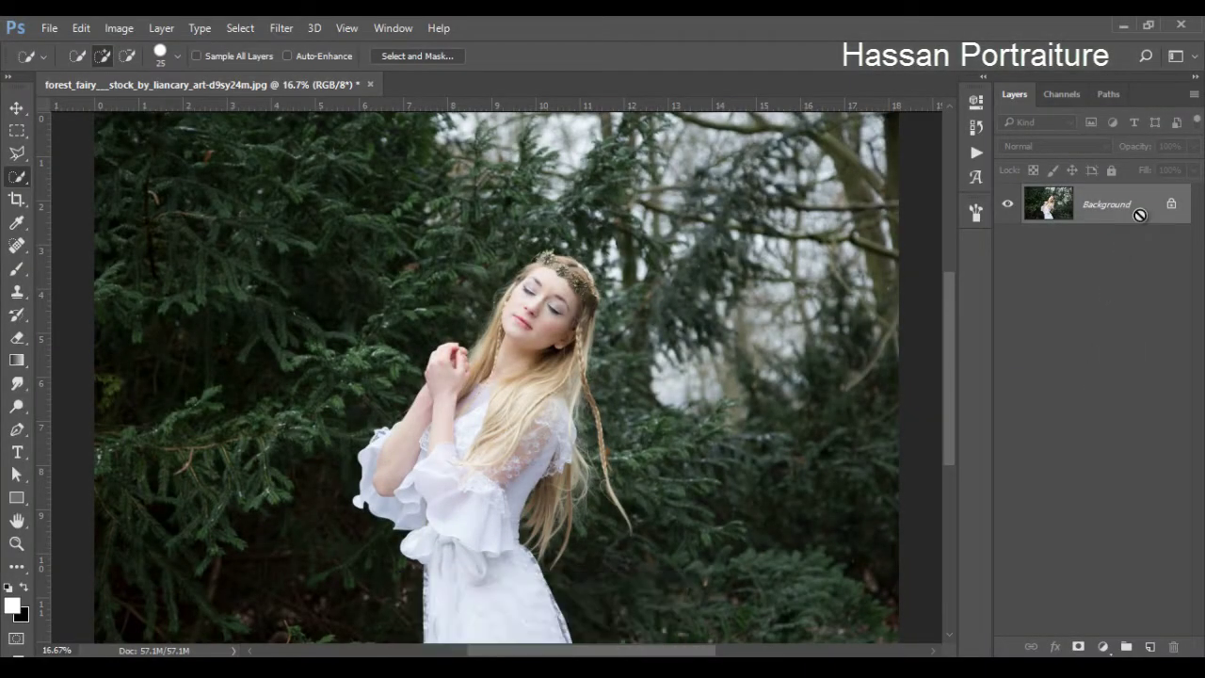
# - Duplicate the Background layer with Ctrl+J to create Layer 1
pyautogui.hotkey('ctrl', 'j')
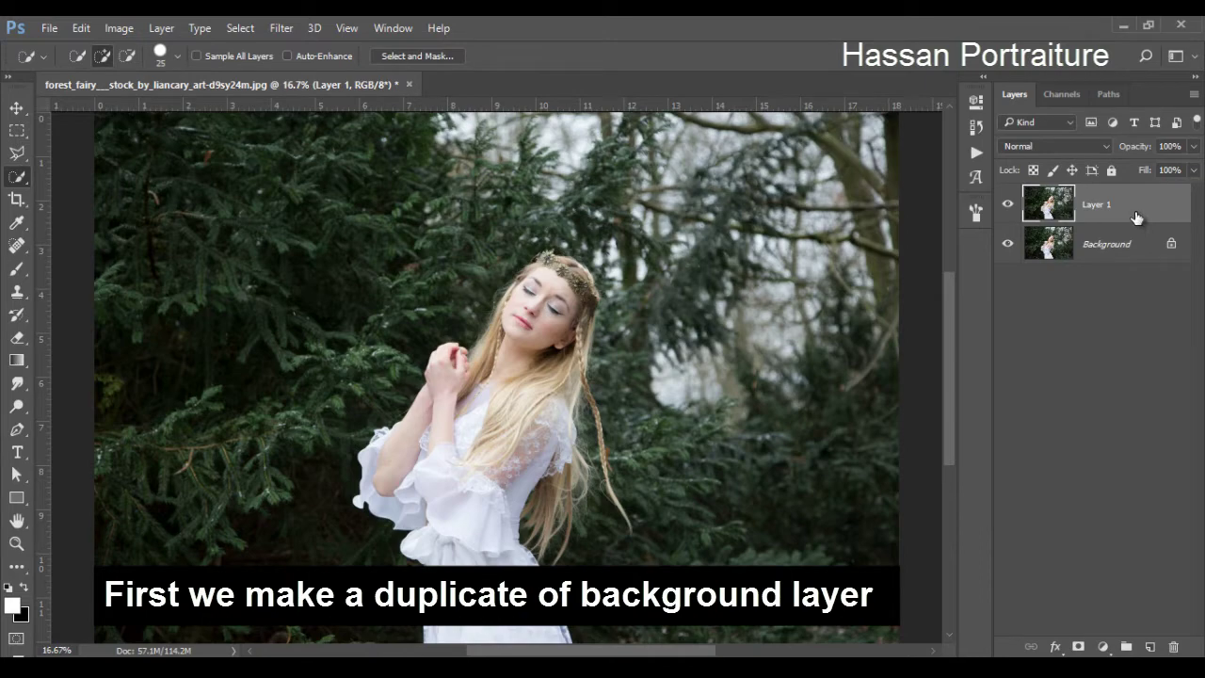
# - In the Camera Raw Filter, set Temperature +10, Vibrance +9 and Exposure +0.05
pyautogui.click(281, 28)
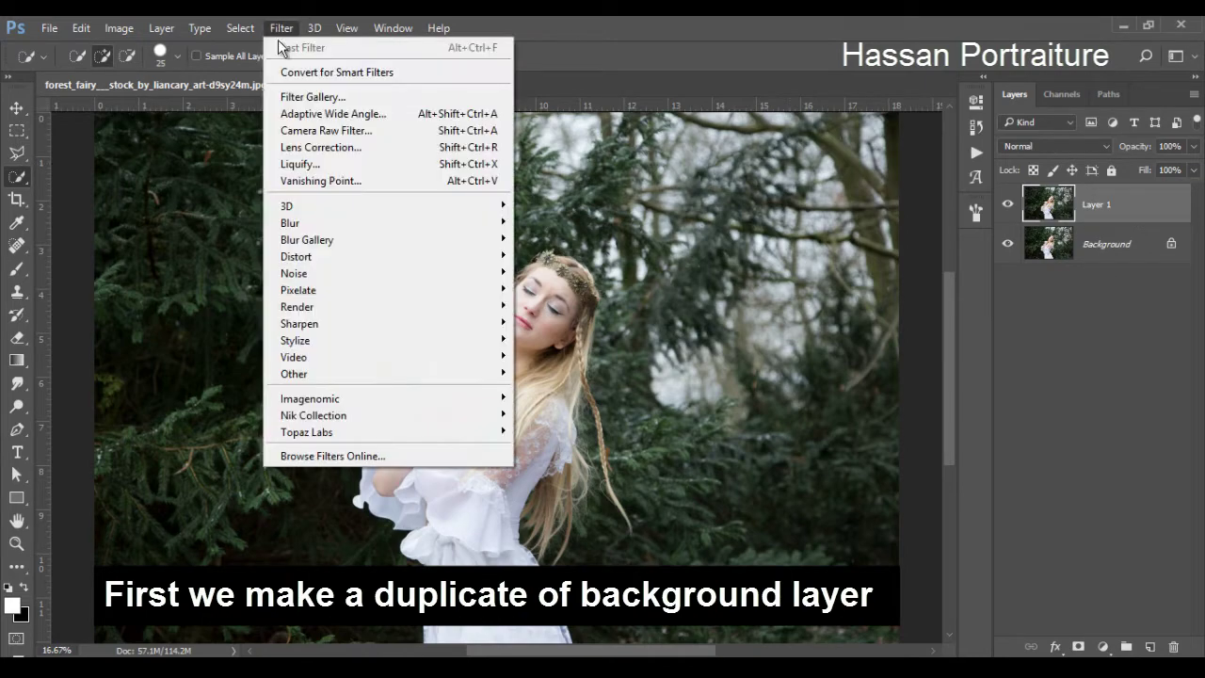
pyautogui.click(340, 137)
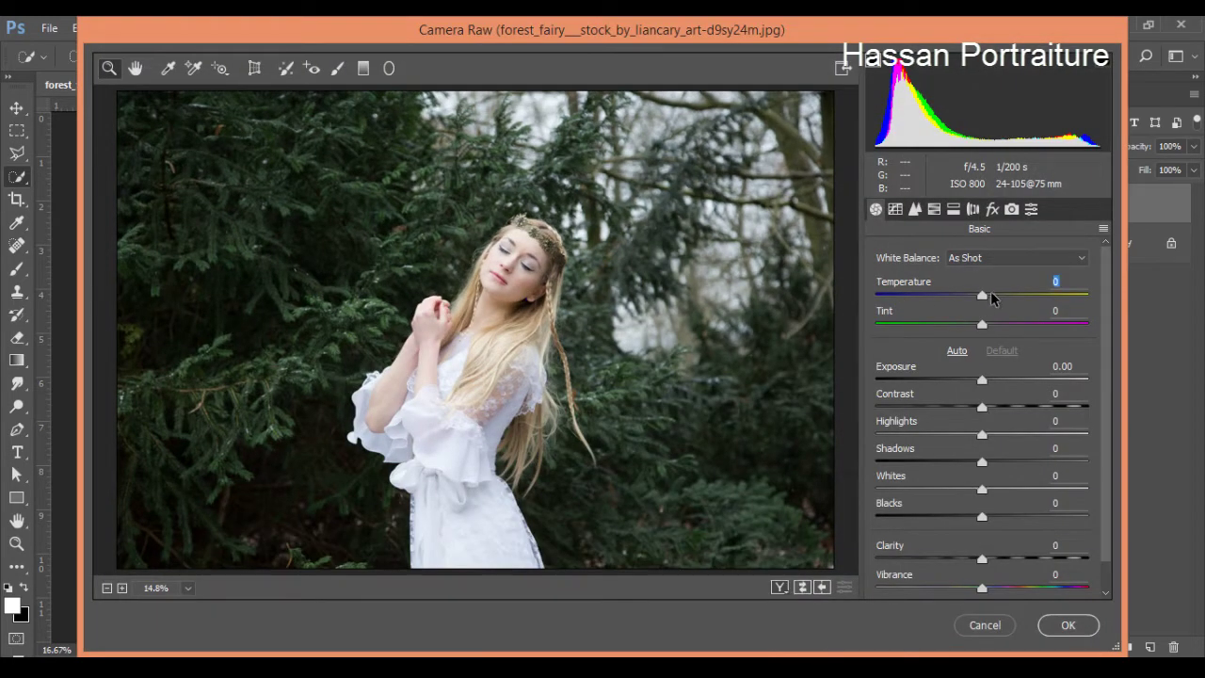
pyautogui.moveTo(990, 290); pyautogui.dragTo(994, 290)
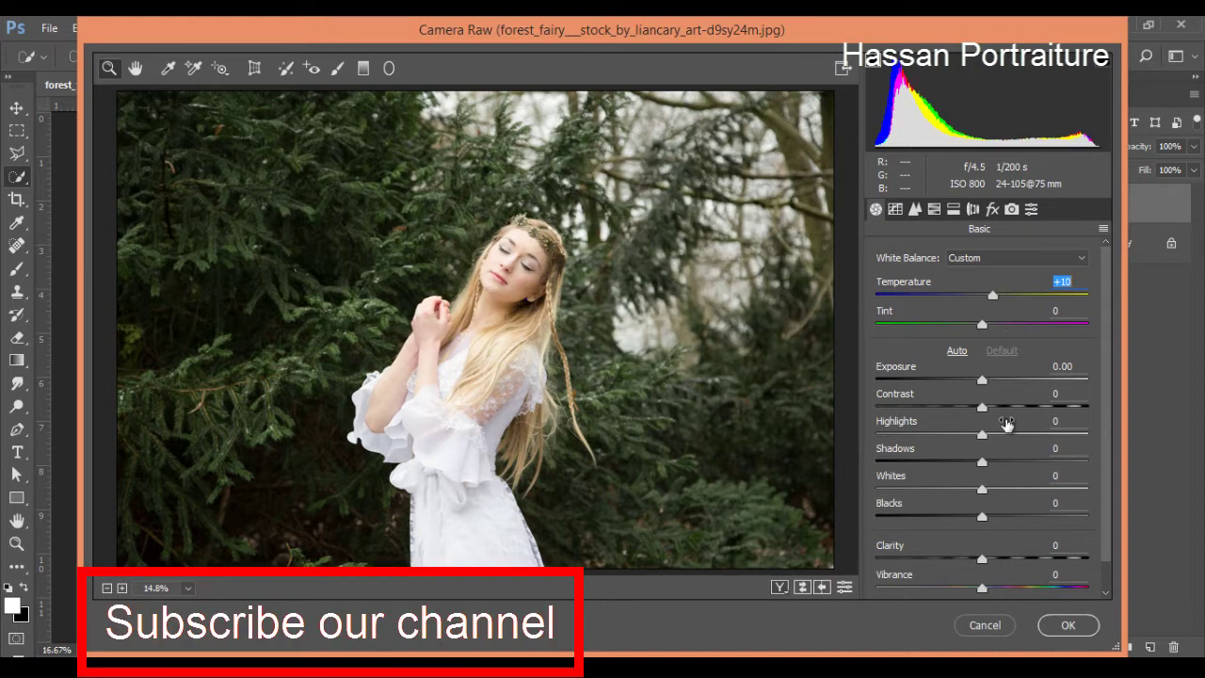
pyautogui.moveTo(985, 587); pyautogui.dragTo(1000, 588)
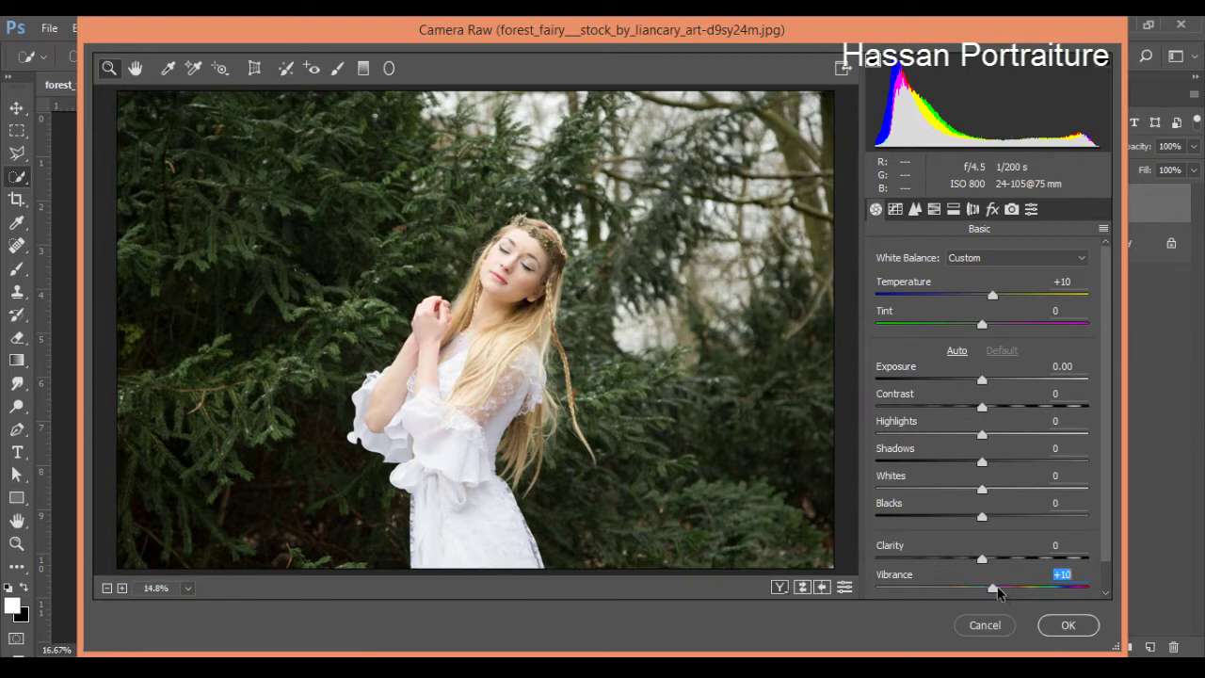
pyautogui.scroll(-1, 998, 591)
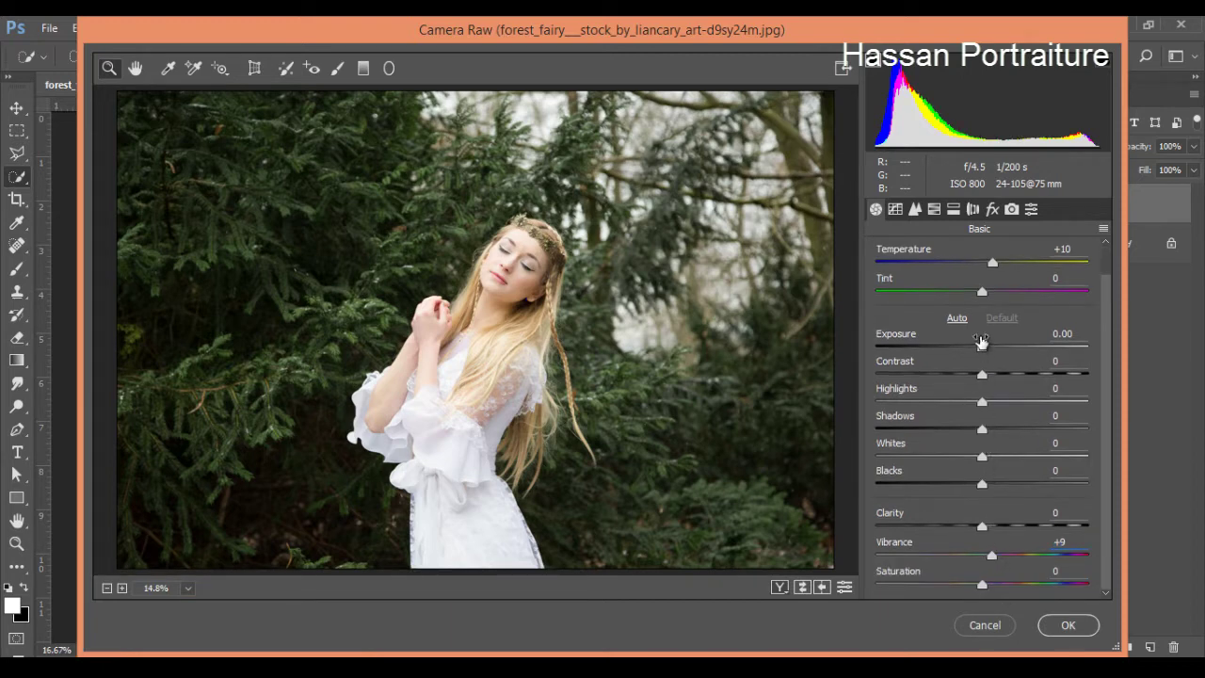
pyautogui.moveTo(982, 350); pyautogui.dragTo(985, 352)
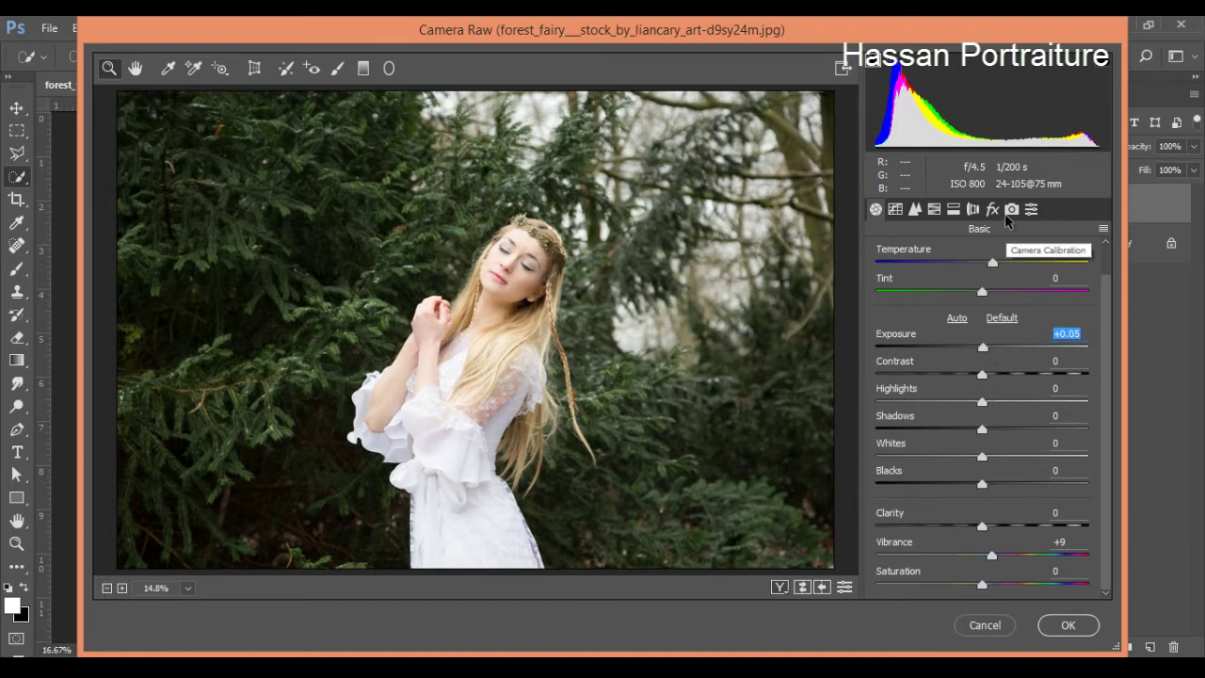
pyautogui.click(1009, 212)
# - Set Blue Primary hue -33 and saturation +44, and Green Primary hue -23, saturation +29
pyautogui.click(986, 543)
pyautogui.moveTo(988, 548); pyautogui.dragTo(971, 549)
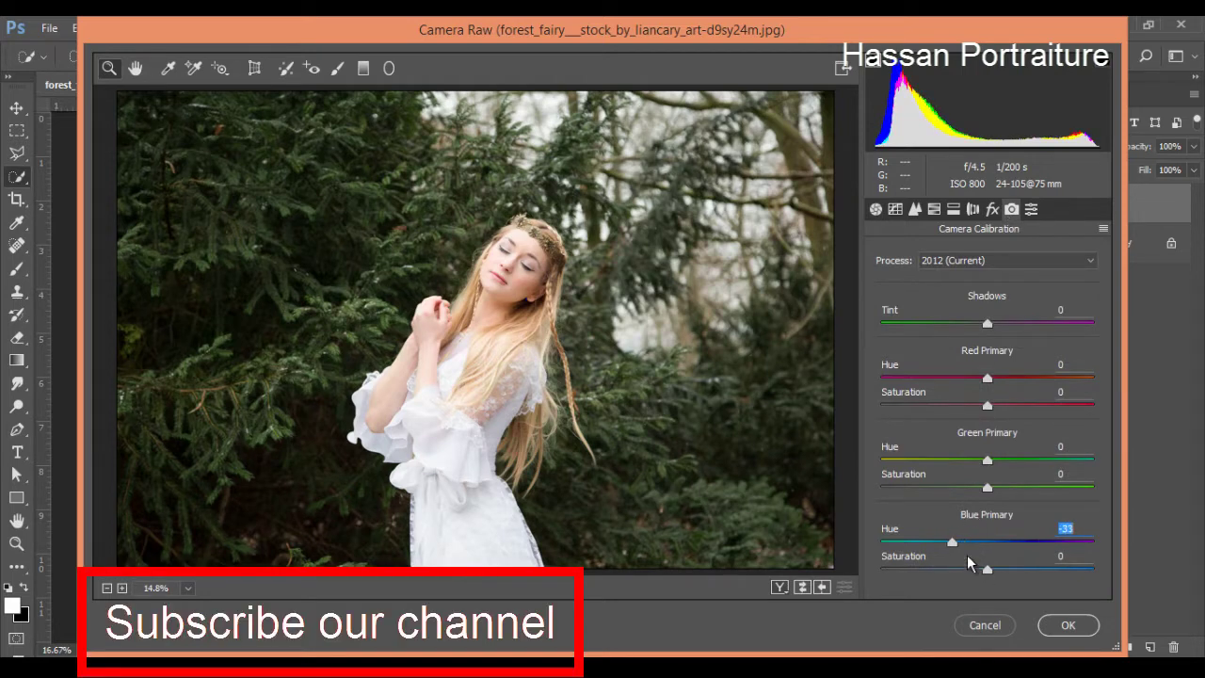
pyautogui.moveTo(986, 570)
pyautogui.mouseDown()
pyautogui.moveTo(1116, 570)
pyautogui.moveTo(1033, 574)
pyautogui.mouseUp()
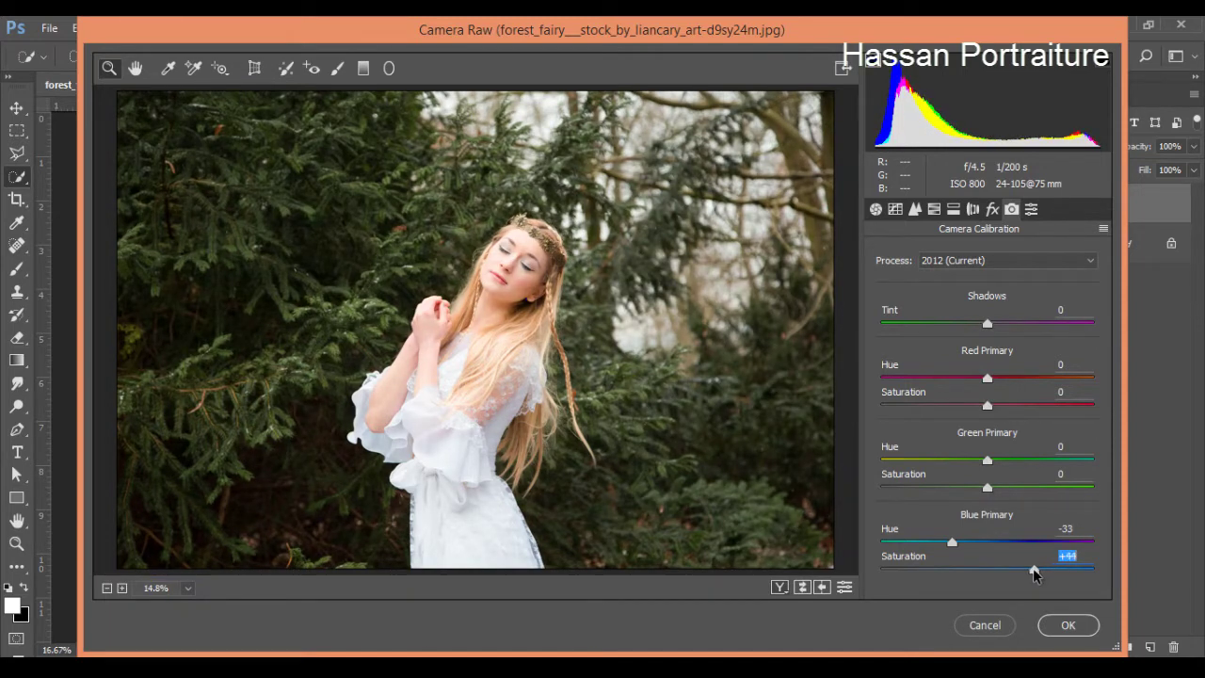
pyautogui.moveTo(987, 460)
pyautogui.mouseDown()
pyautogui.moveTo(1071, 460)
pyautogui.moveTo(973, 465)
pyautogui.moveTo(1001, 487)
pyautogui.moveTo(1055, 487)
pyautogui.moveTo(1042, 489)
pyautogui.mouseUp()
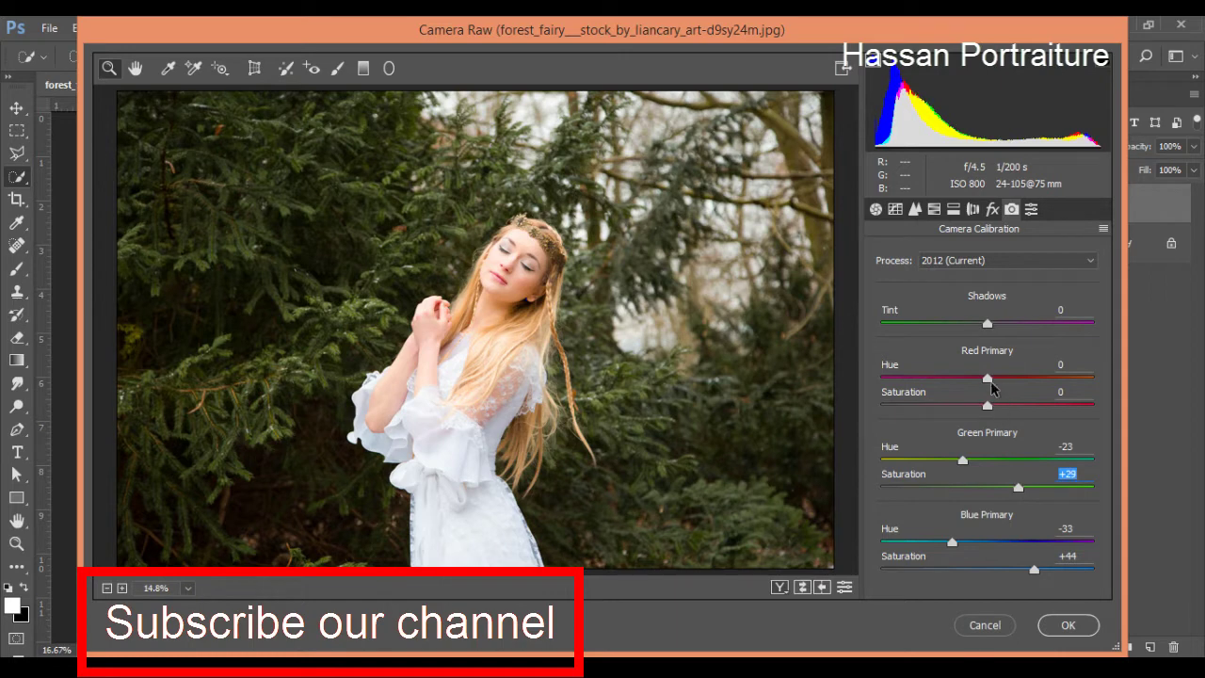
# - Set Red Primary hue to +8 with saturation 0, and try the Shadows tint slider
pyautogui.moveTo(986, 378); pyautogui.dragTo(982, 378)
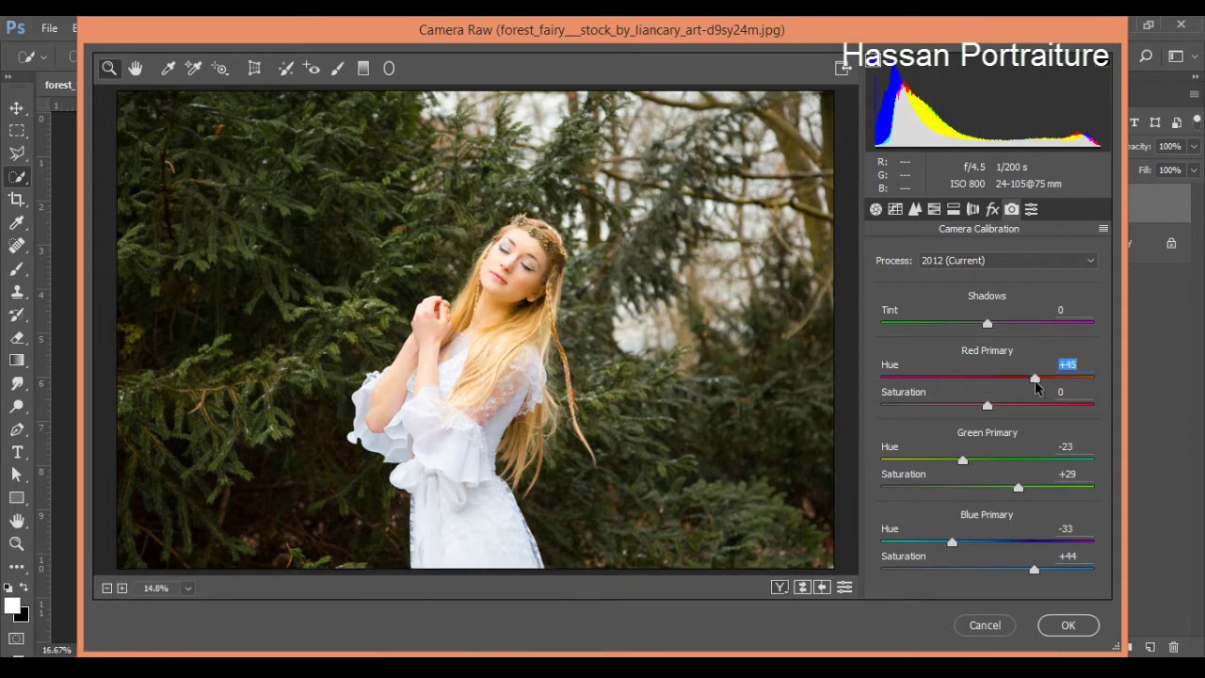
pyautogui.write('0')
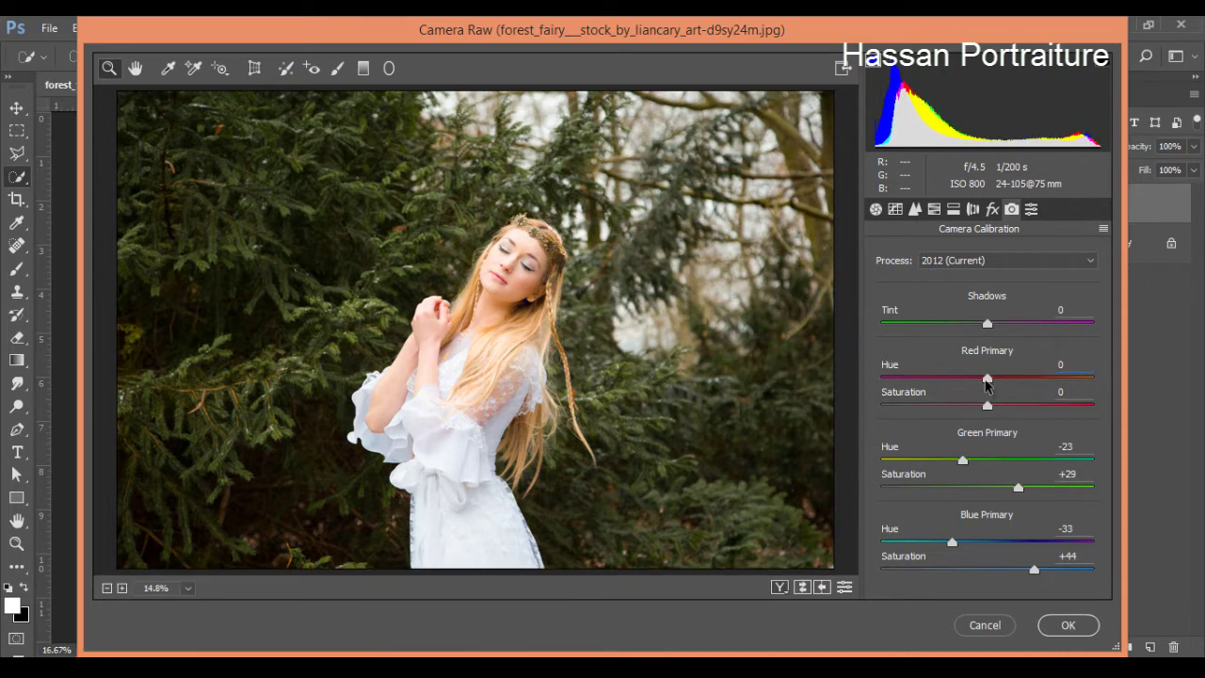
pyautogui.moveTo(986, 380); pyautogui.dragTo(1029, 406)
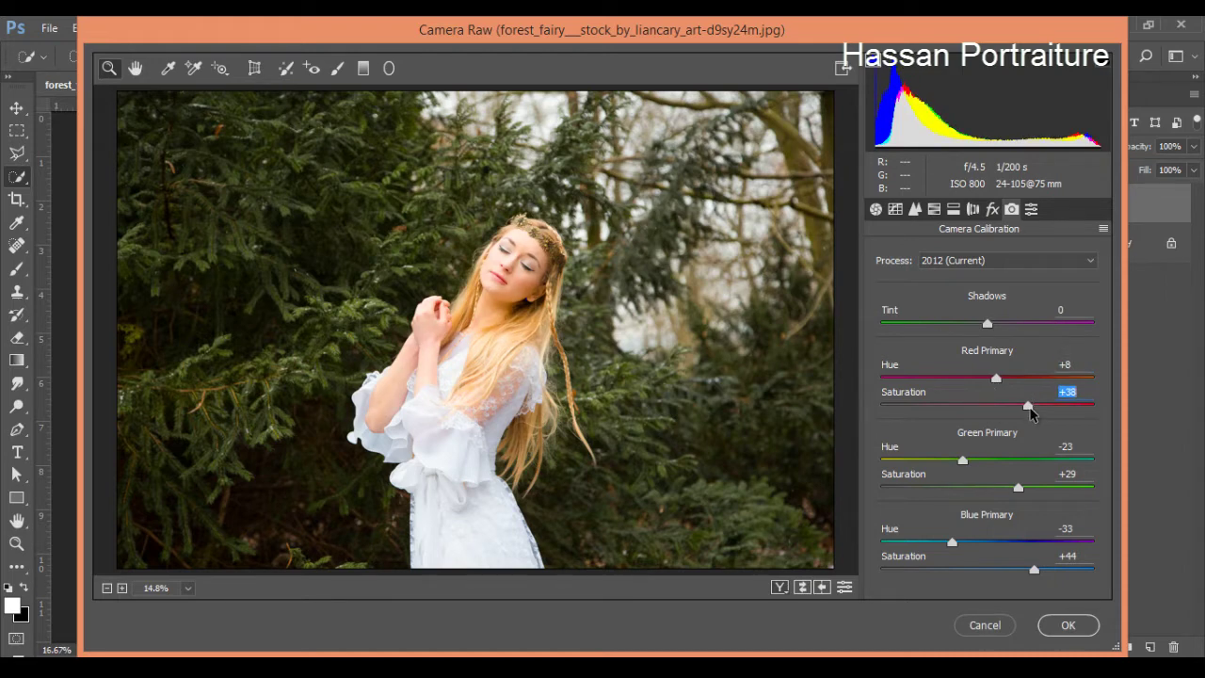
pyautogui.doubleClick(1028, 405)
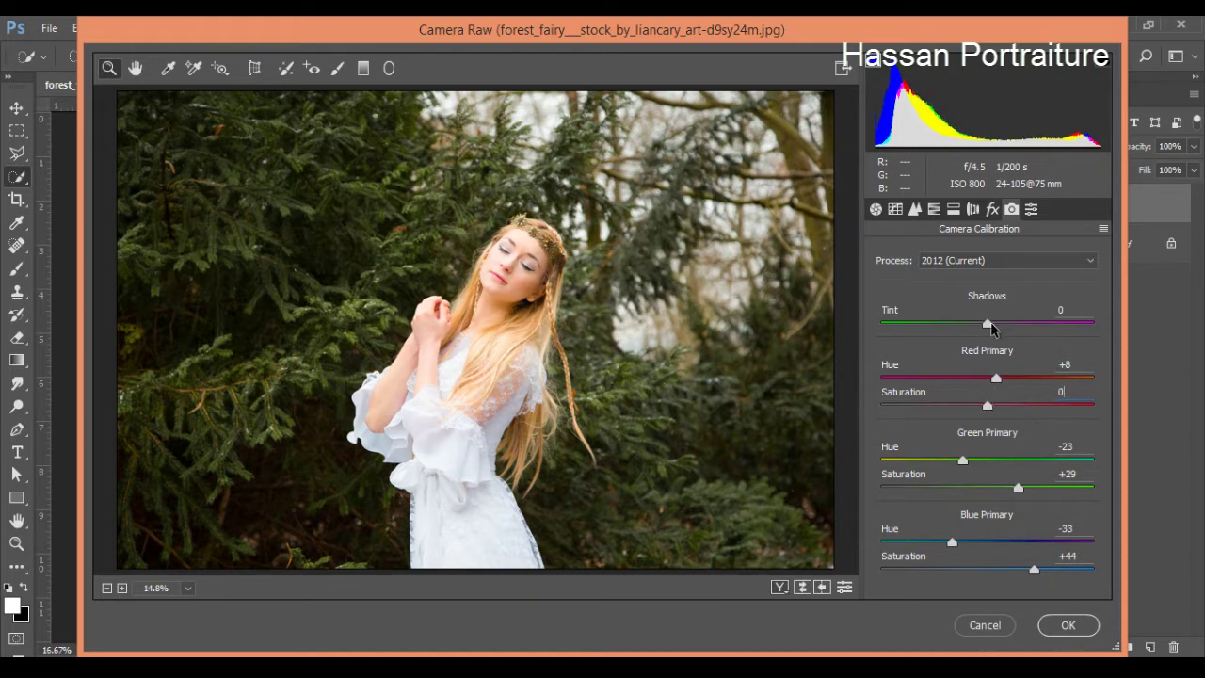
pyautogui.moveTo(987, 323); pyautogui.dragTo(873, 335)
# - Set HSL hue Oranges -7 and Greens -100, leaving Aquas at 0
pyautogui.write('0')
pyautogui.click(935, 209)
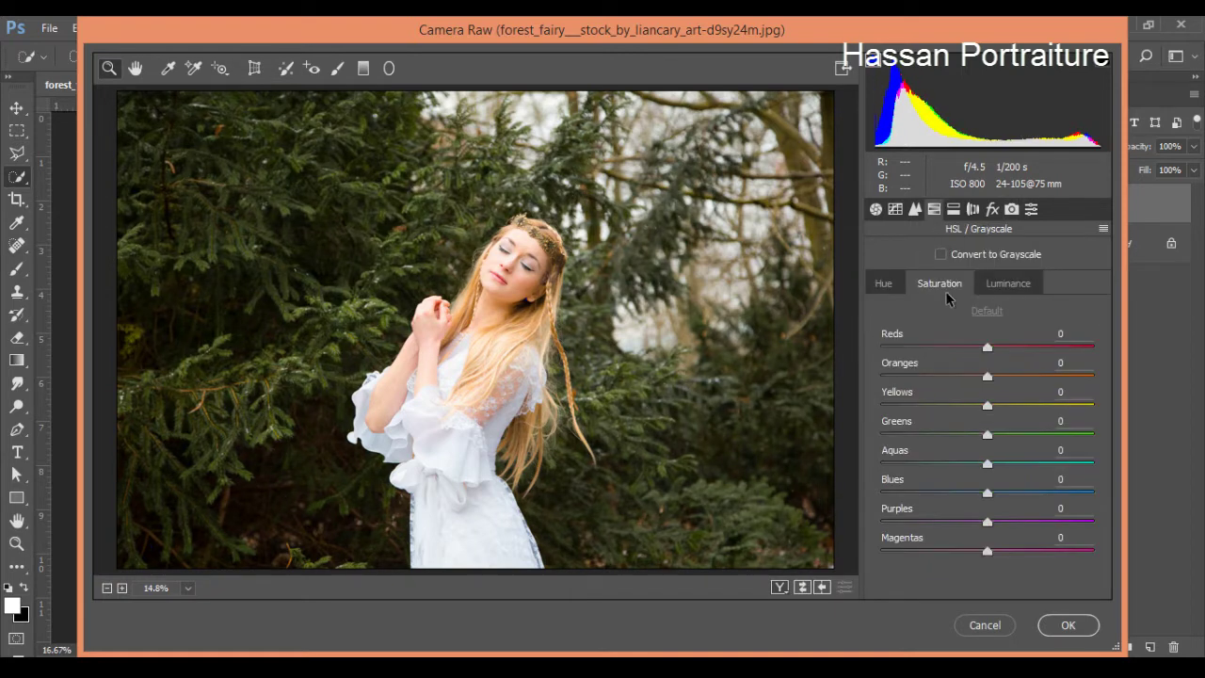
pyautogui.click(883, 283)
pyautogui.moveTo(987, 377)
pyautogui.mouseDown()
pyautogui.moveTo(1092, 375)
pyautogui.moveTo(957, 376)
pyautogui.moveTo(979, 405)
pyautogui.moveTo(993, 402)
pyautogui.moveTo(979, 381)
pyautogui.mouseUp()
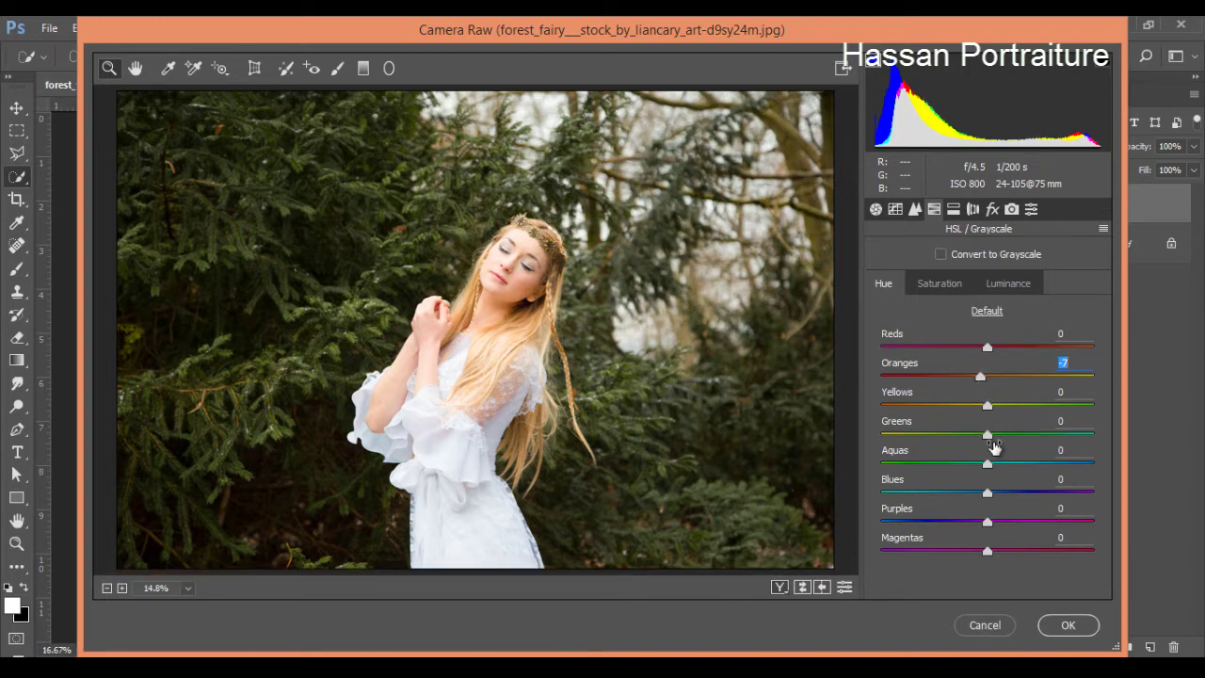
pyautogui.moveTo(987, 434); pyautogui.dragTo(816, 448)
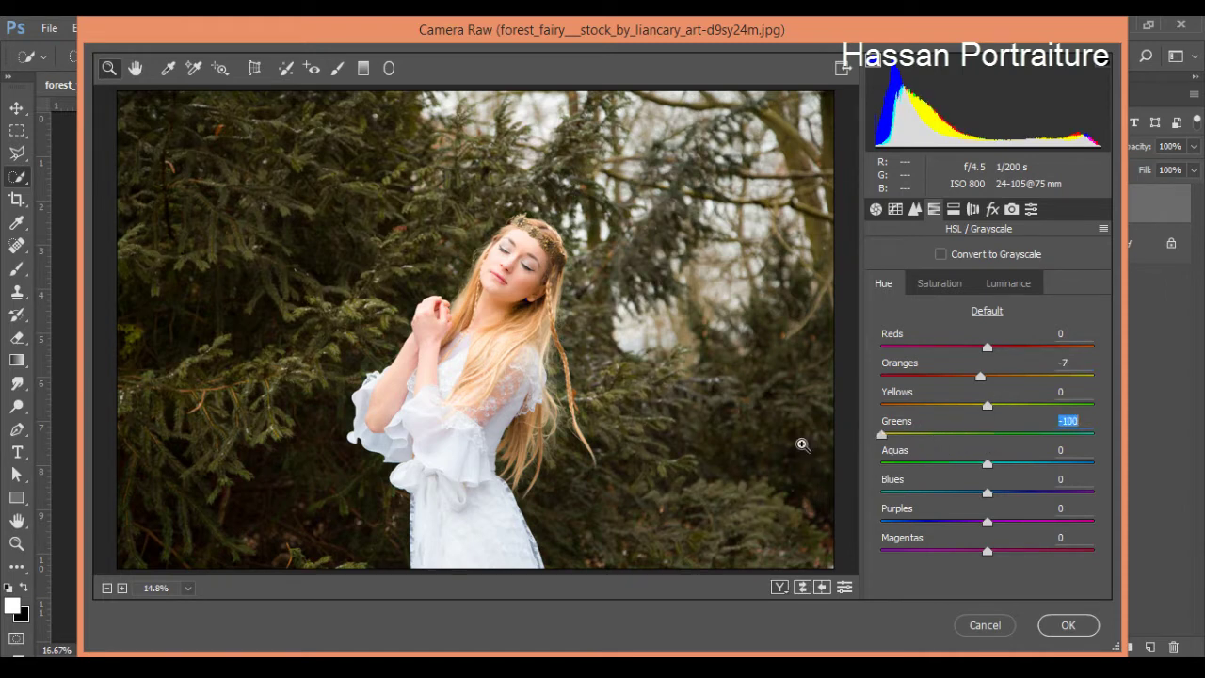
pyautogui.moveTo(987, 463); pyautogui.dragTo(775, 451)
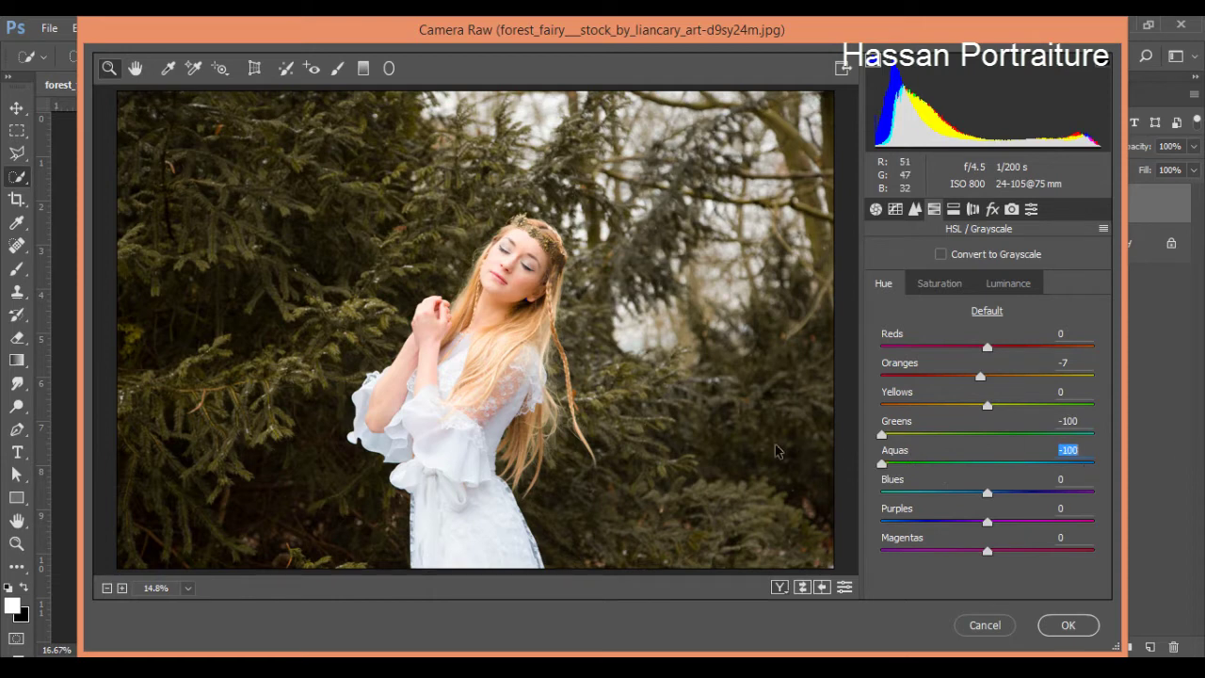
pyautogui.doubleClick(1027, 454)
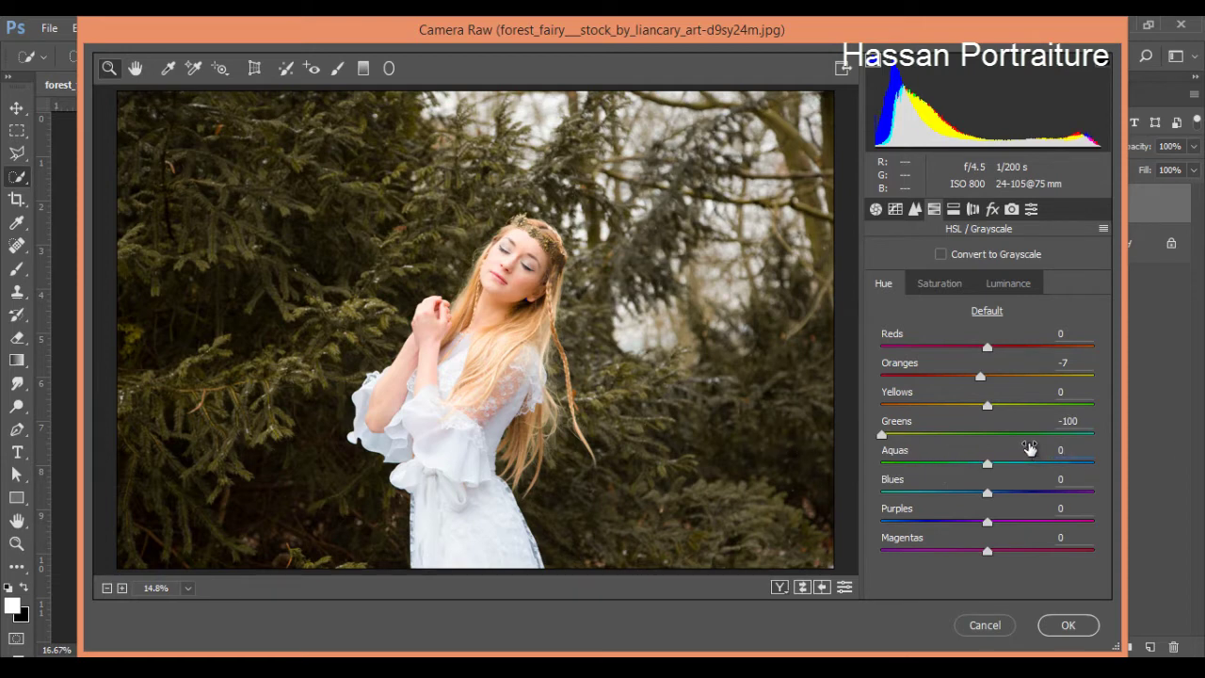
# - Raise Yellows saturation to +33 and Yellows luminance to +8
pyautogui.click(940, 283)
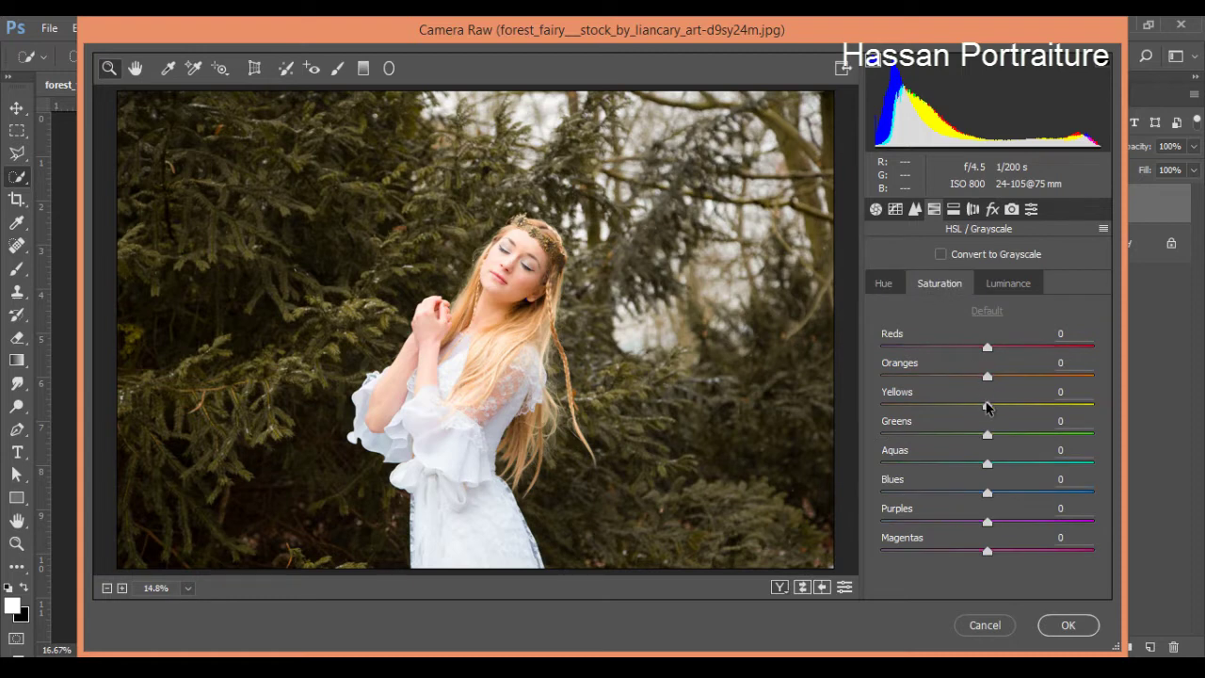
pyautogui.moveTo(987, 404)
pyautogui.mouseDown()
pyautogui.moveTo(1047, 406)
pyautogui.moveTo(1019, 406)
pyautogui.mouseUp()
pyautogui.click(1010, 284)
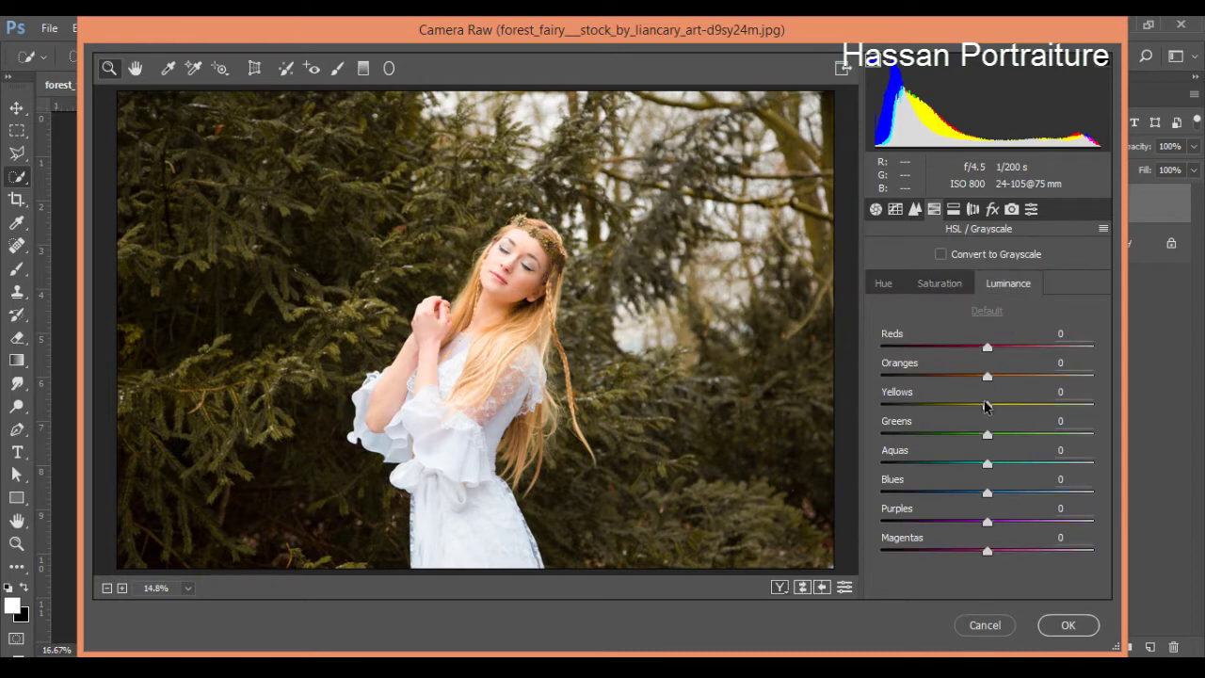
pyautogui.moveTo(986, 405)
pyautogui.mouseDown()
pyautogui.moveTo(964, 406)
pyautogui.moveTo(996, 405)
pyautogui.mouseUp()
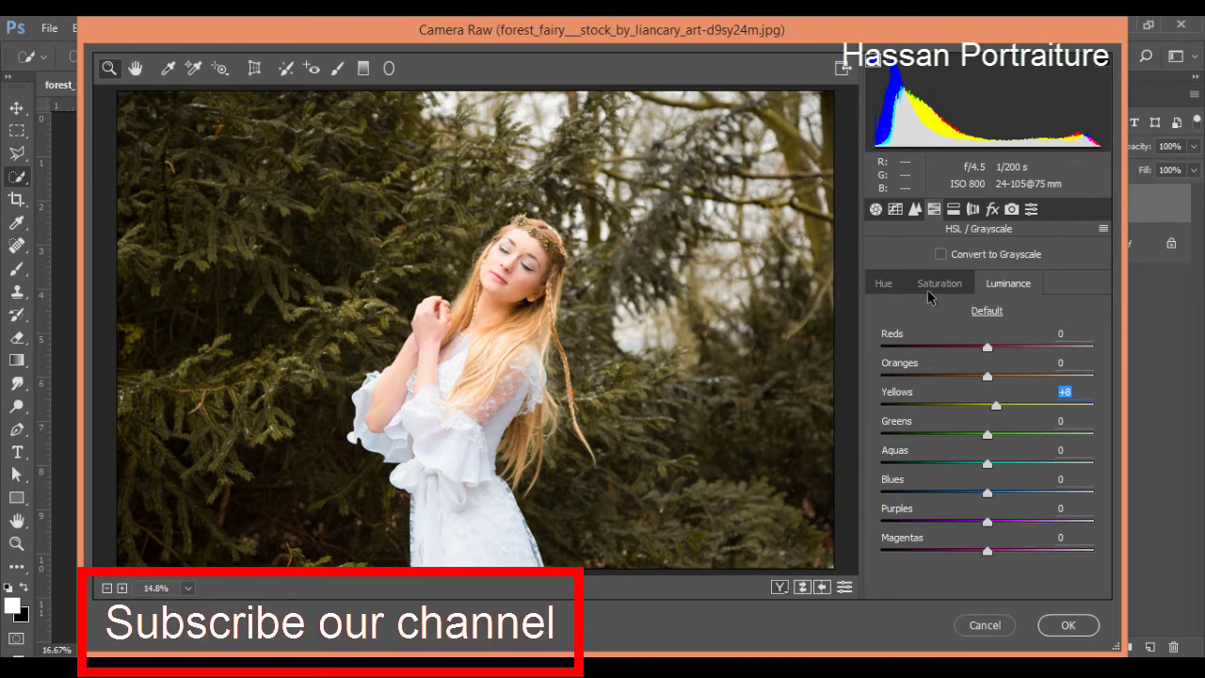
# - Raise Basic Temperature to +18, then set HSL Luminance Greens to +58
pyautogui.click(876, 209)
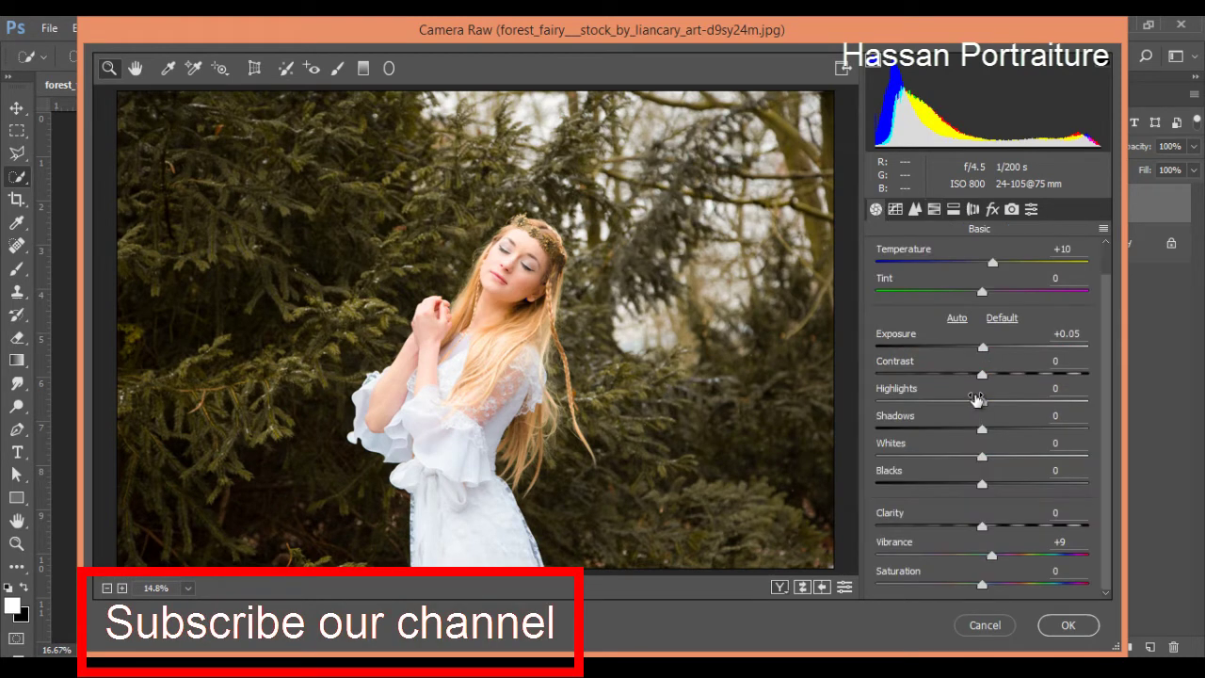
pyautogui.click(993, 265)
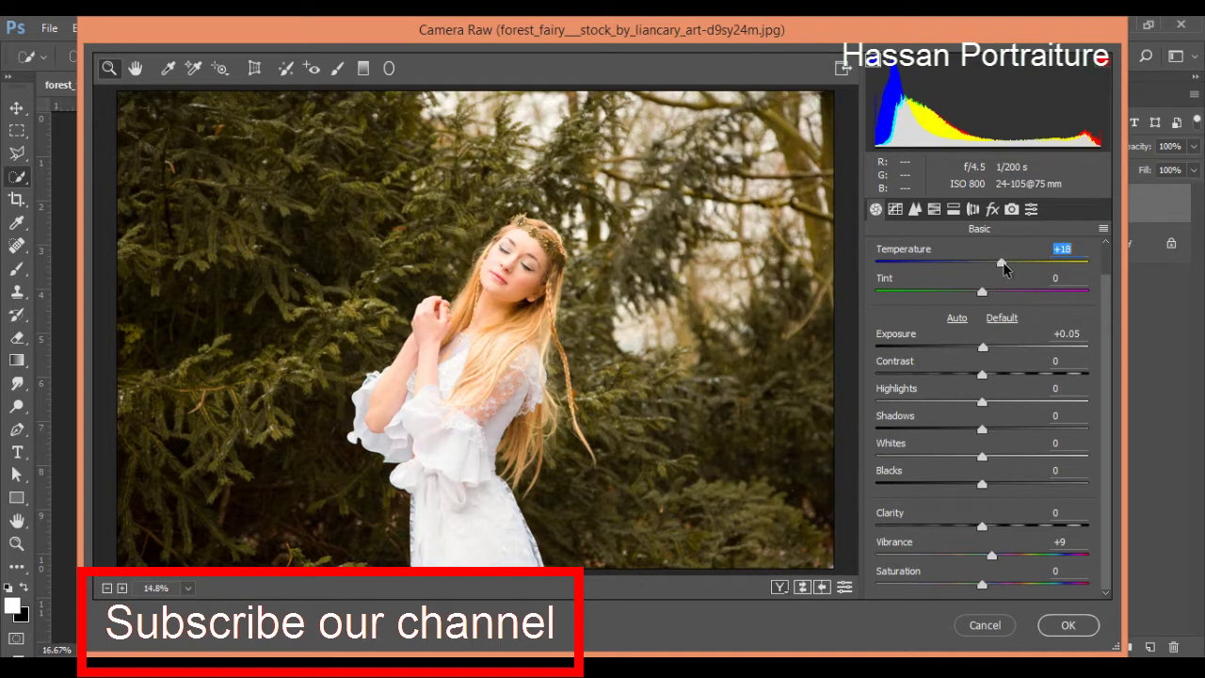
pyautogui.click(992, 209)
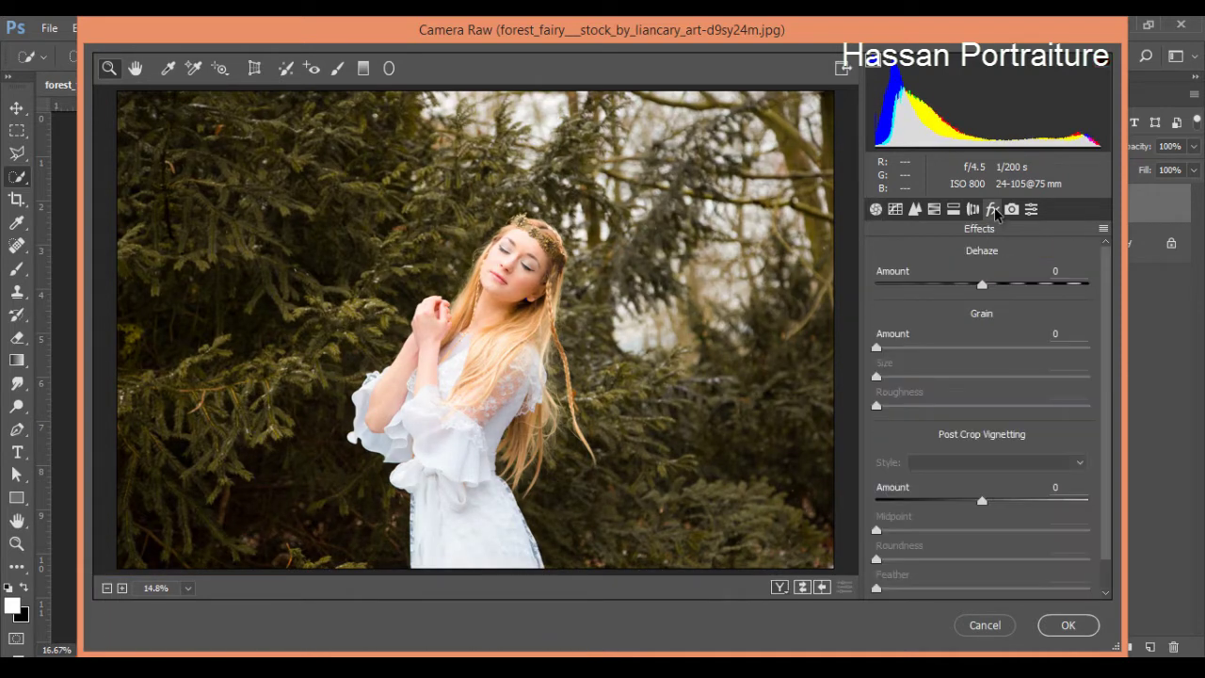
pyautogui.click(1011, 209)
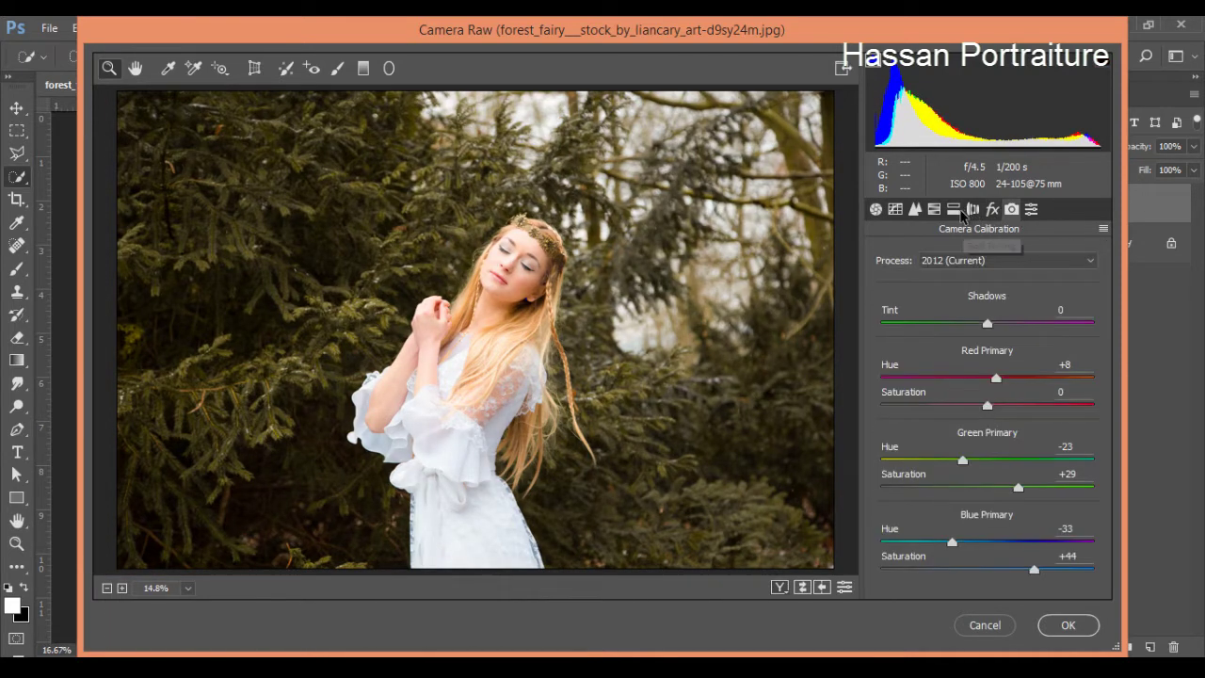
pyautogui.click(953, 209)
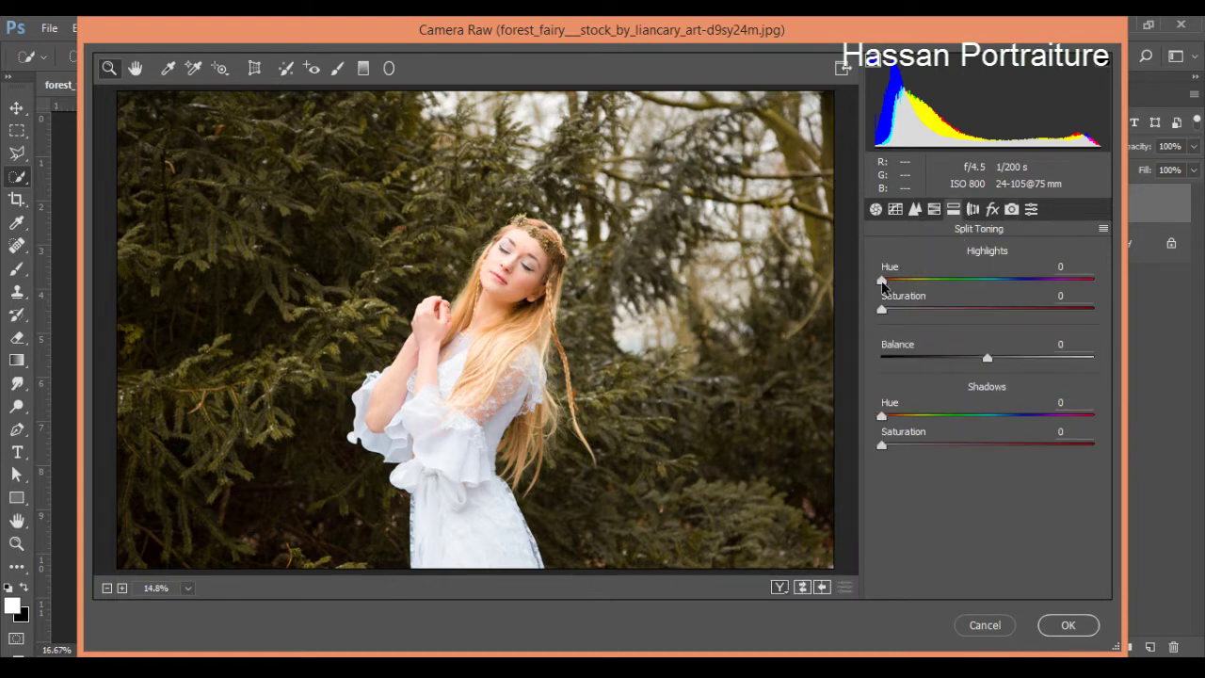
pyautogui.click(932, 211)
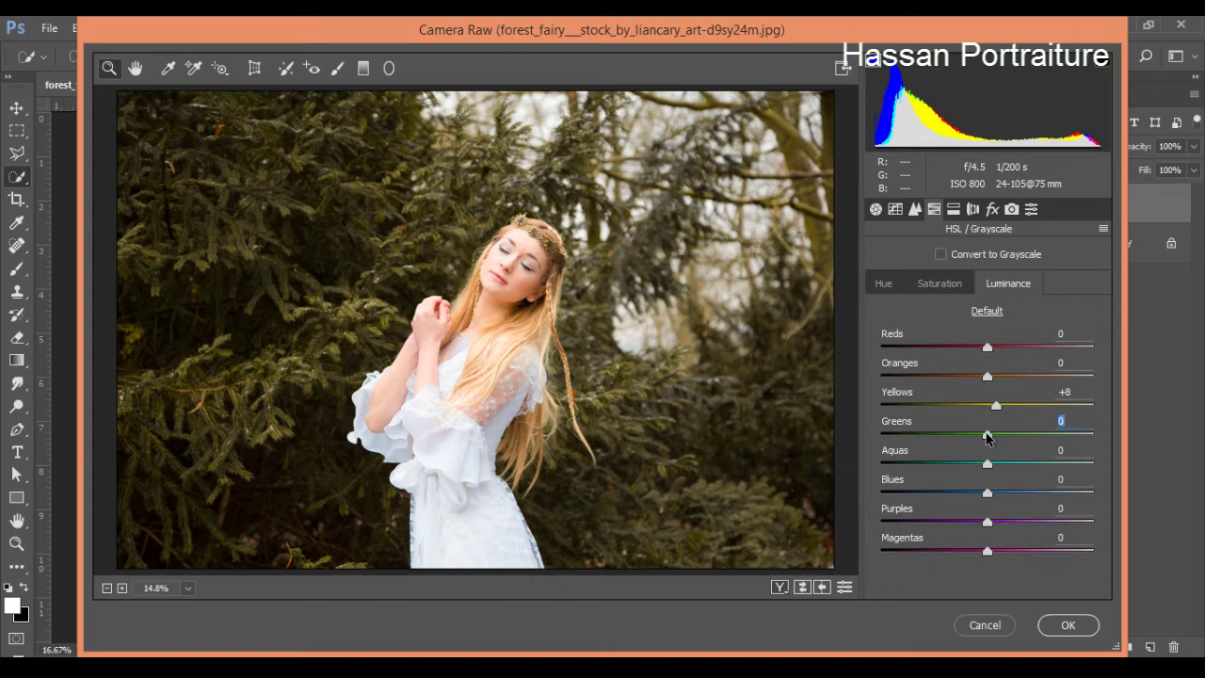
pyautogui.moveTo(987, 435); pyautogui.dragTo(1101, 442)
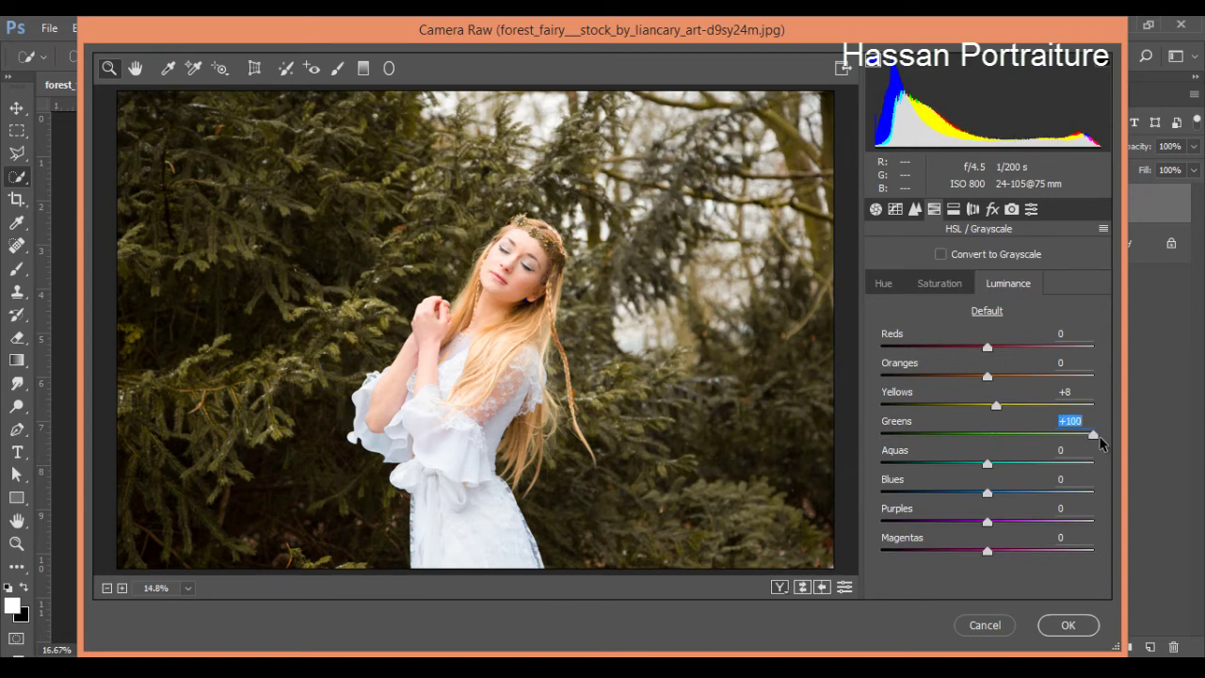
pyautogui.moveTo(1101, 442); pyautogui.dragTo(1049, 445)
# - Apply the Camera Raw edits, duplicate Layer 1, and quick-select the model's head and upper dress
pyautogui.click(1054, 626)
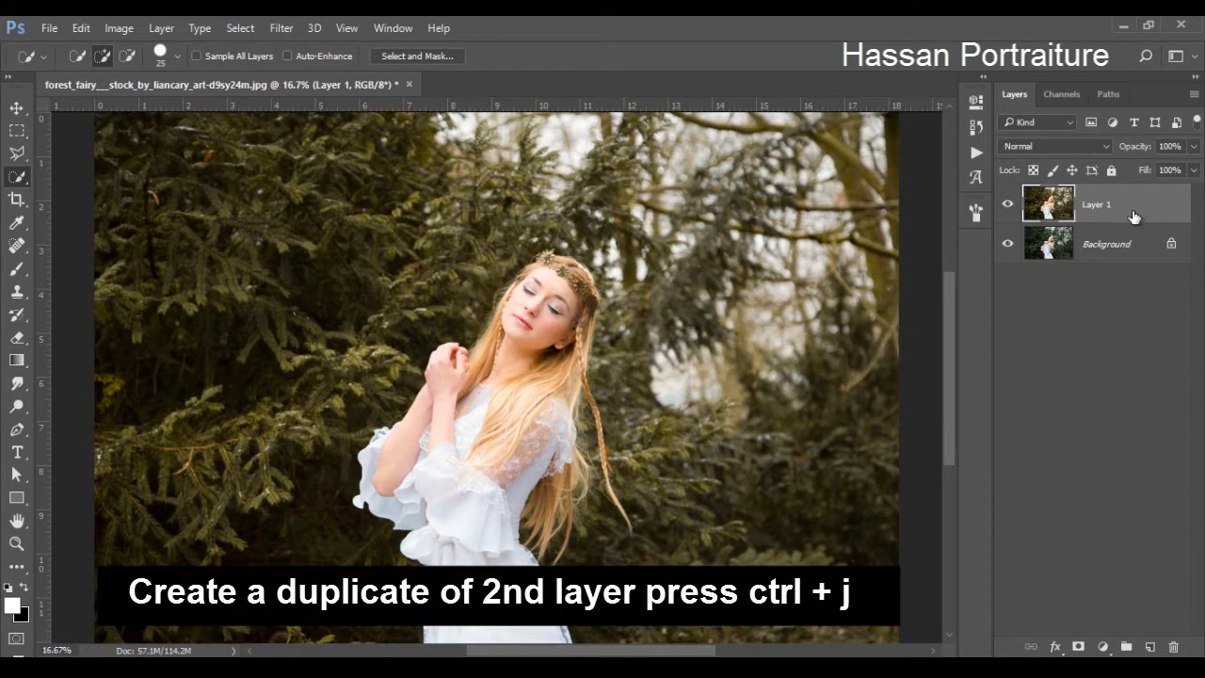
pyautogui.hotkey('ctrl', 'j')
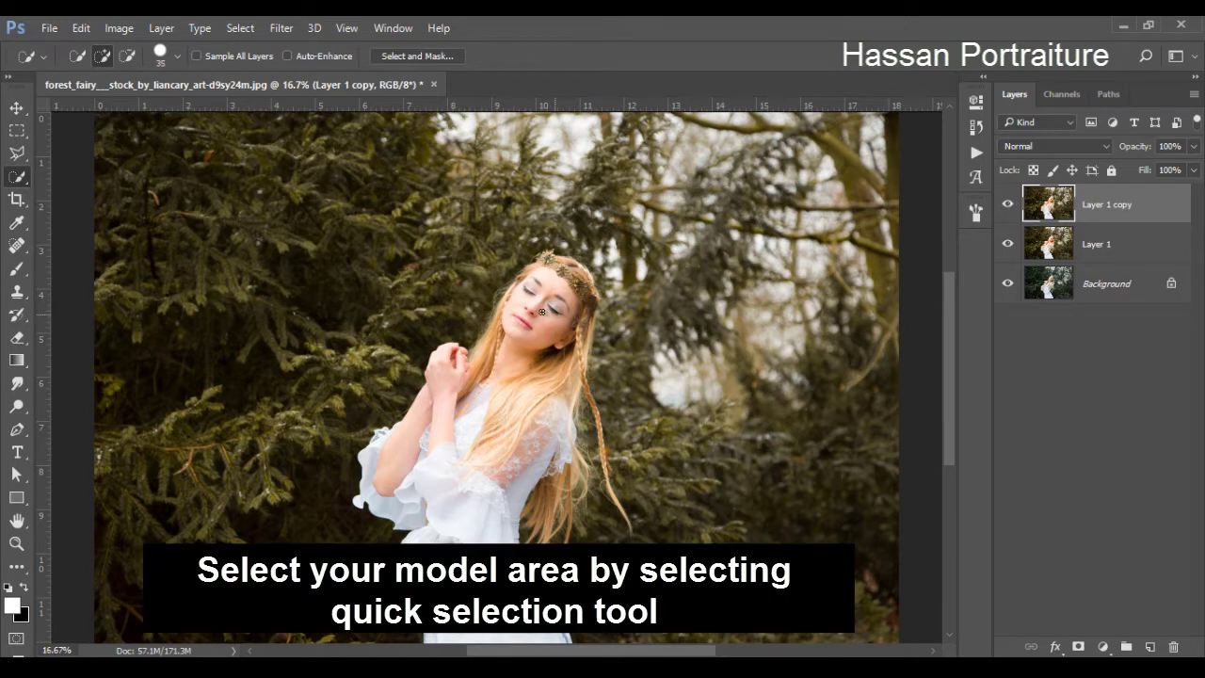
pyautogui.moveTo(551, 308)
pyautogui.mouseDown()
pyautogui.moveTo(503, 520)
pyautogui.moveTo(561, 511)
pyautogui.mouseUp()
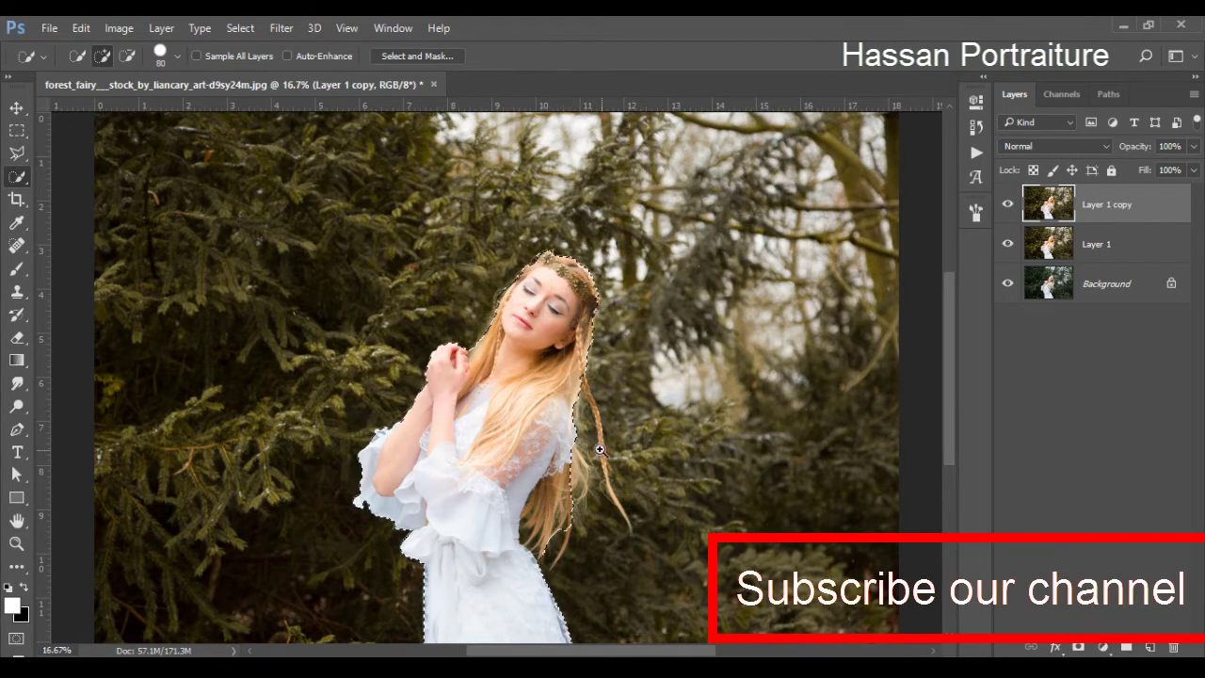
pyautogui.scroll(1, 563, 460)
pyautogui.press('[')
pyautogui.press('[')
pyautogui.press('[')
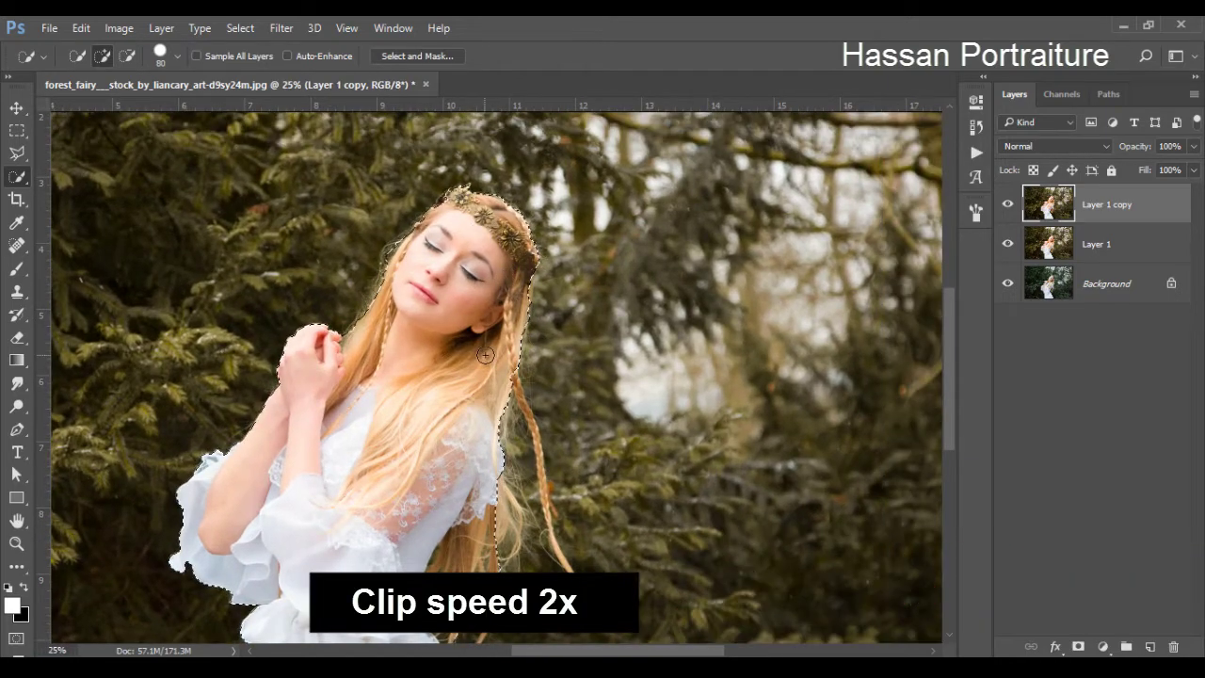
pyautogui.scroll(2, 509, 353)
pyautogui.scroll(1, 485, 358)
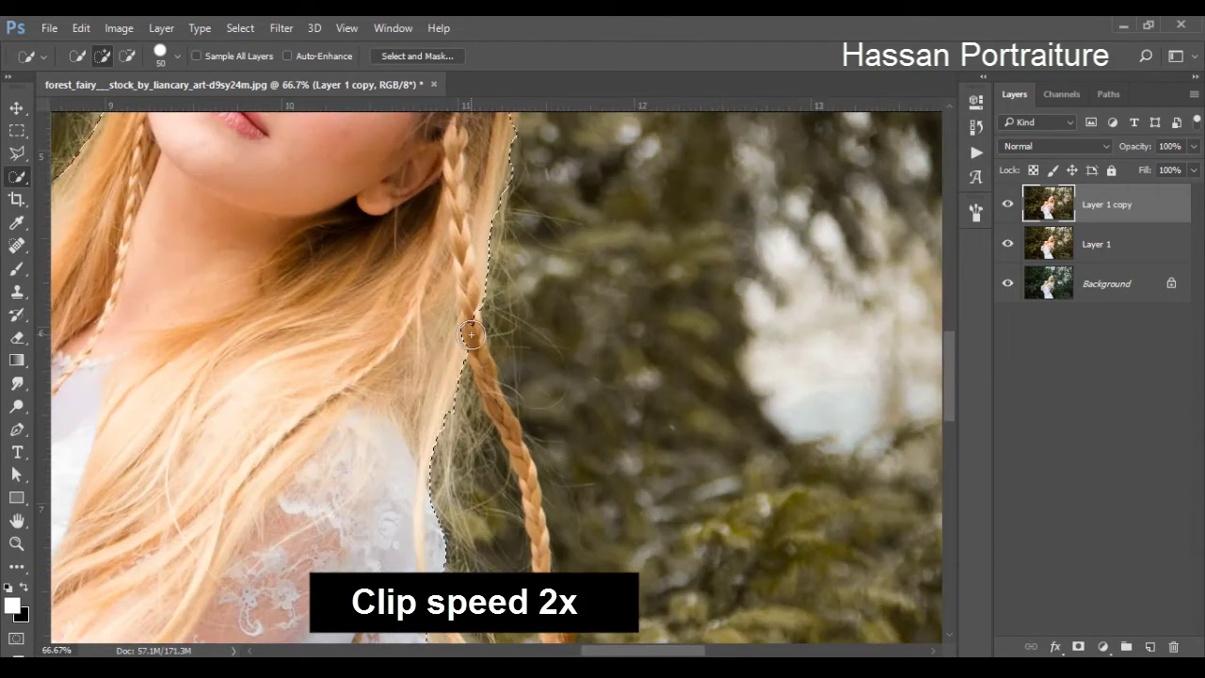
pyautogui.press('[')
pyautogui.press('[')
# - Extend the selection along the braid and hair edges using a smaller brush
pyautogui.moveTo(480, 358)
pyautogui.mouseDown()
pyautogui.moveTo(565, 328)
pyautogui.moveTo(570, 449)
pyautogui.mouseUp()
pyautogui.scroll(-3, 565, 329)
pyautogui.scroll(-2, 570, 449)
pyautogui.hscroll(1, 571, 449)
pyautogui.press('[')
pyautogui.press('[')
pyautogui.moveTo(508, 243); pyautogui.dragTo(570, 367)
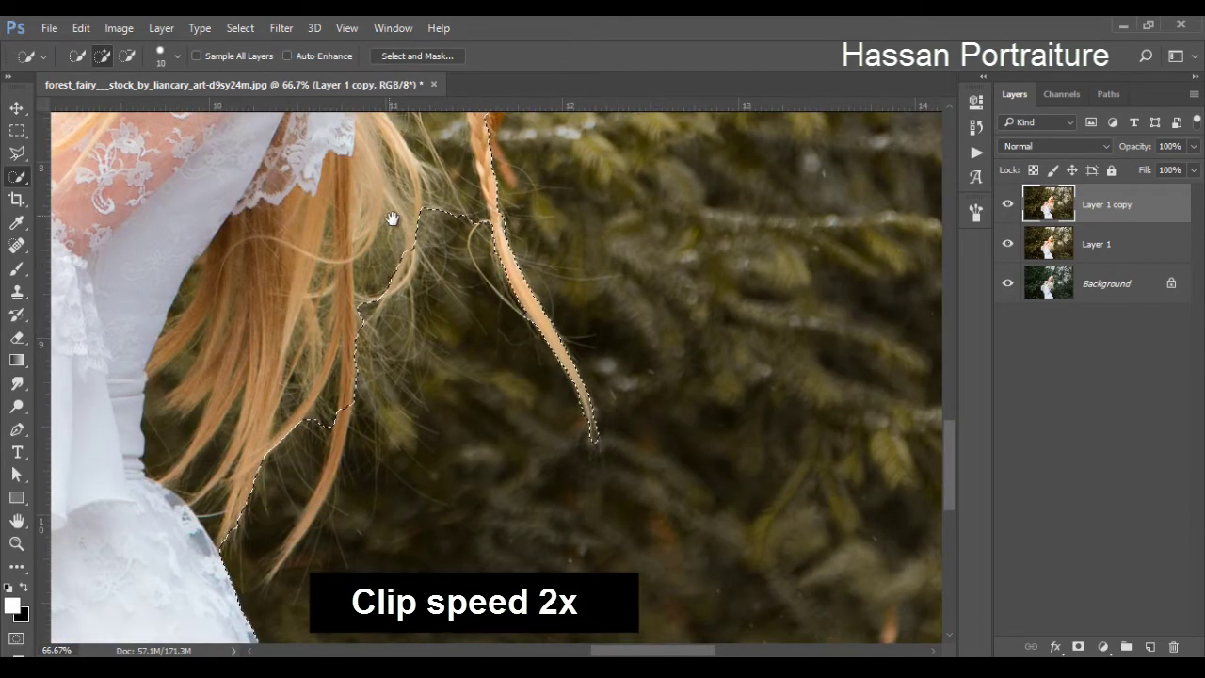
pyautogui.scroll(2, 652, 457)
pyautogui.hscroll(-2, 651, 458)
pyautogui.scroll(-2, 651, 457)
pyautogui.scroll(-1, 640, 471)
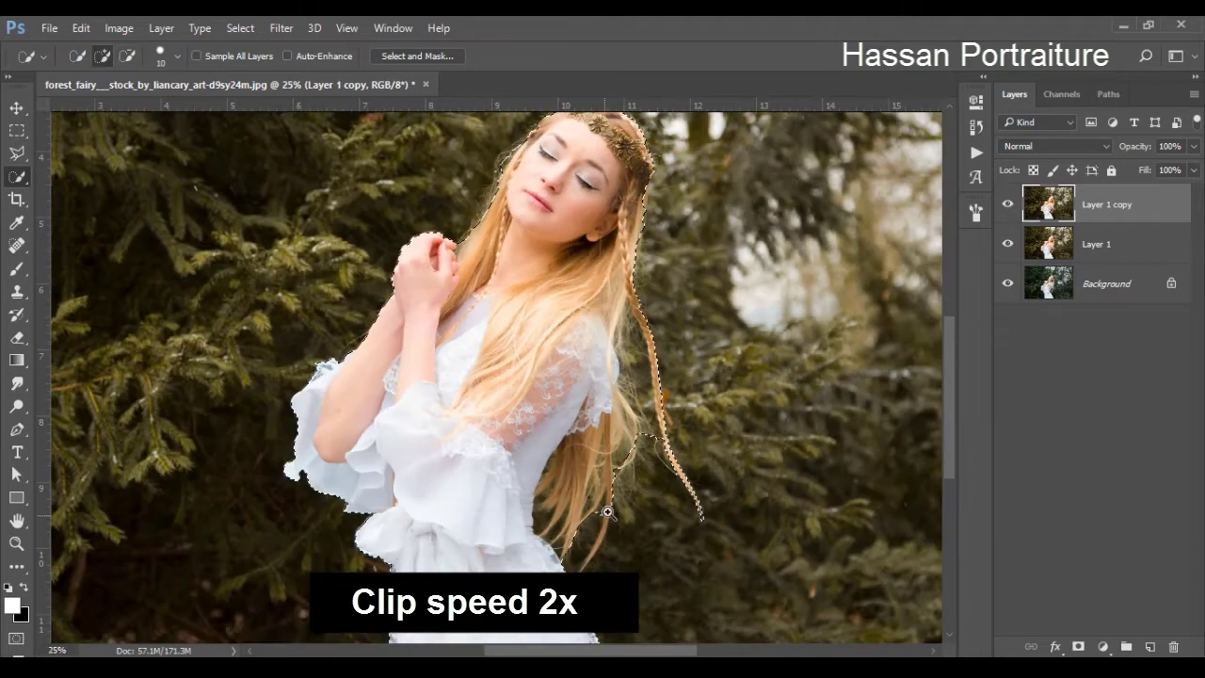
pyautogui.scroll(2, 609, 518)
pyautogui.moveTo(609, 517); pyautogui.dragTo(661, 381)
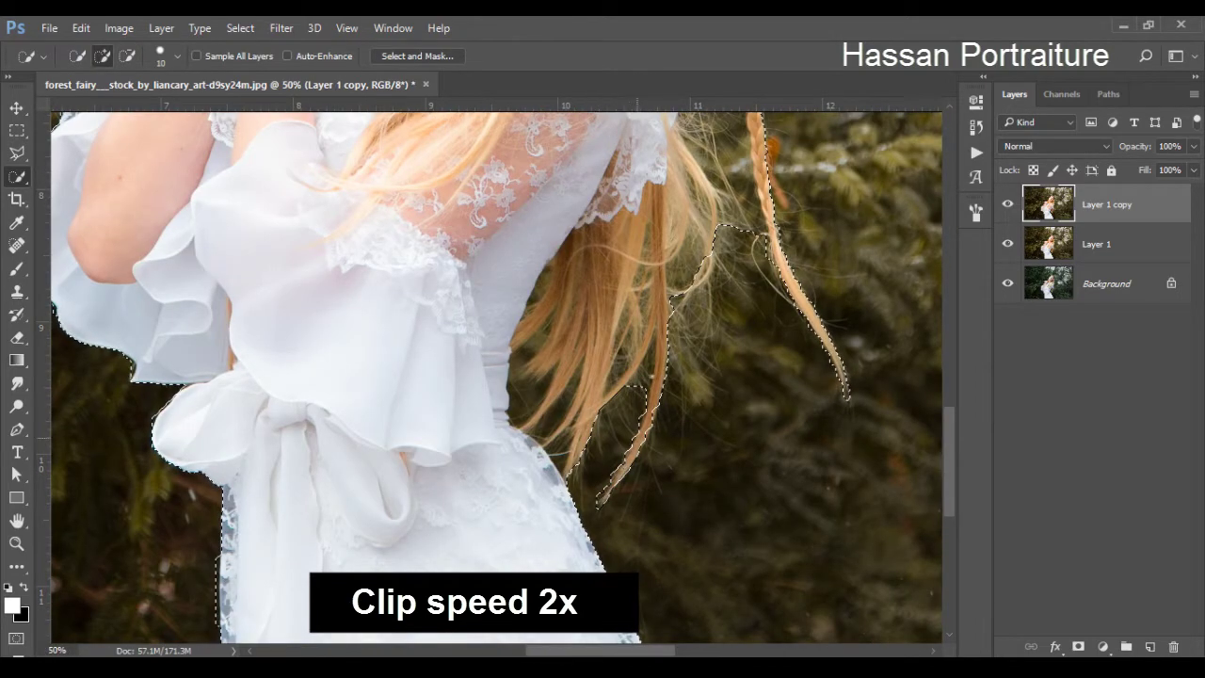
pyautogui.moveTo(670, 223)
pyautogui.mouseDown()
pyautogui.moveTo(633, 405)
pyautogui.moveTo(570, 459)
pyautogui.mouseUp()
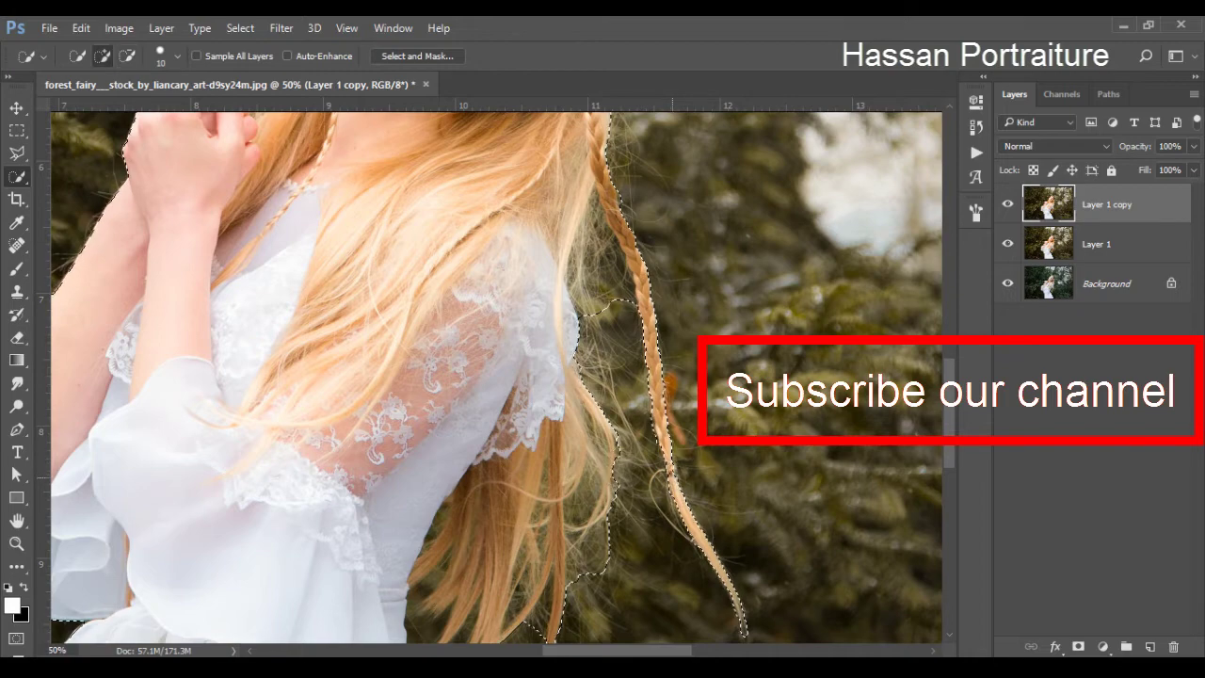
# - Subtract stray areas around the face, sleeves and skirt from the selection
pyautogui.press('alt')
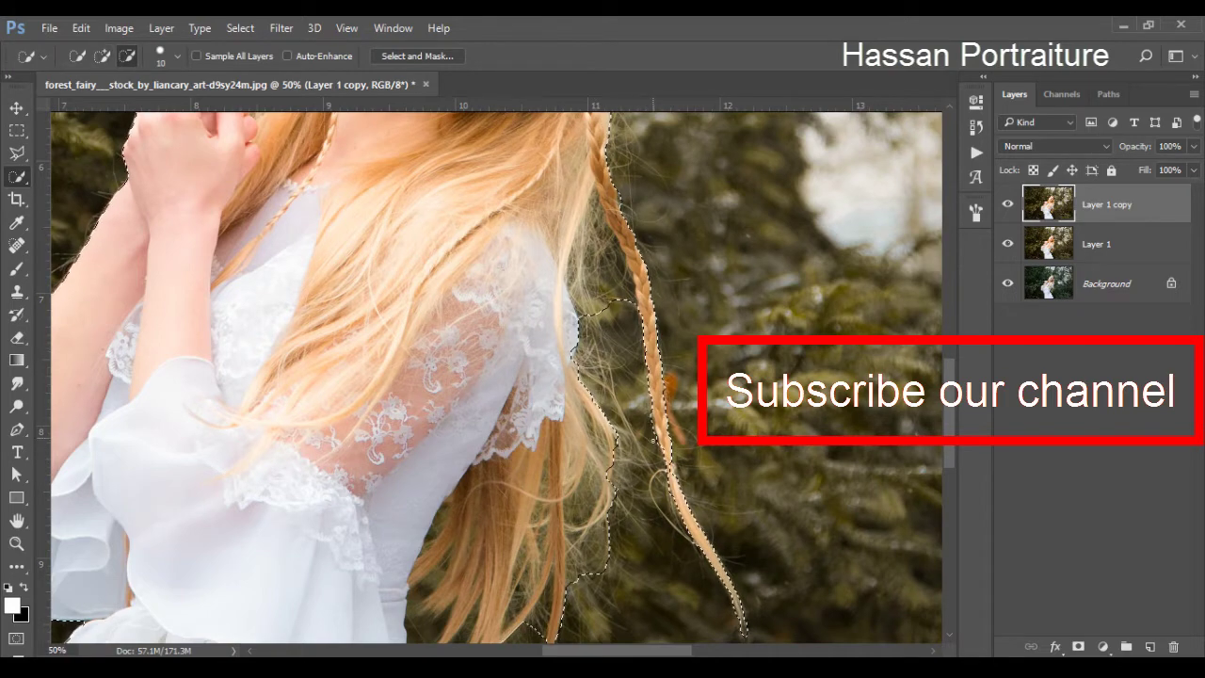
pyautogui.scroll(-1, 659, 470)
pyautogui.moveTo(588, 150); pyautogui.dragTo(630, 350)
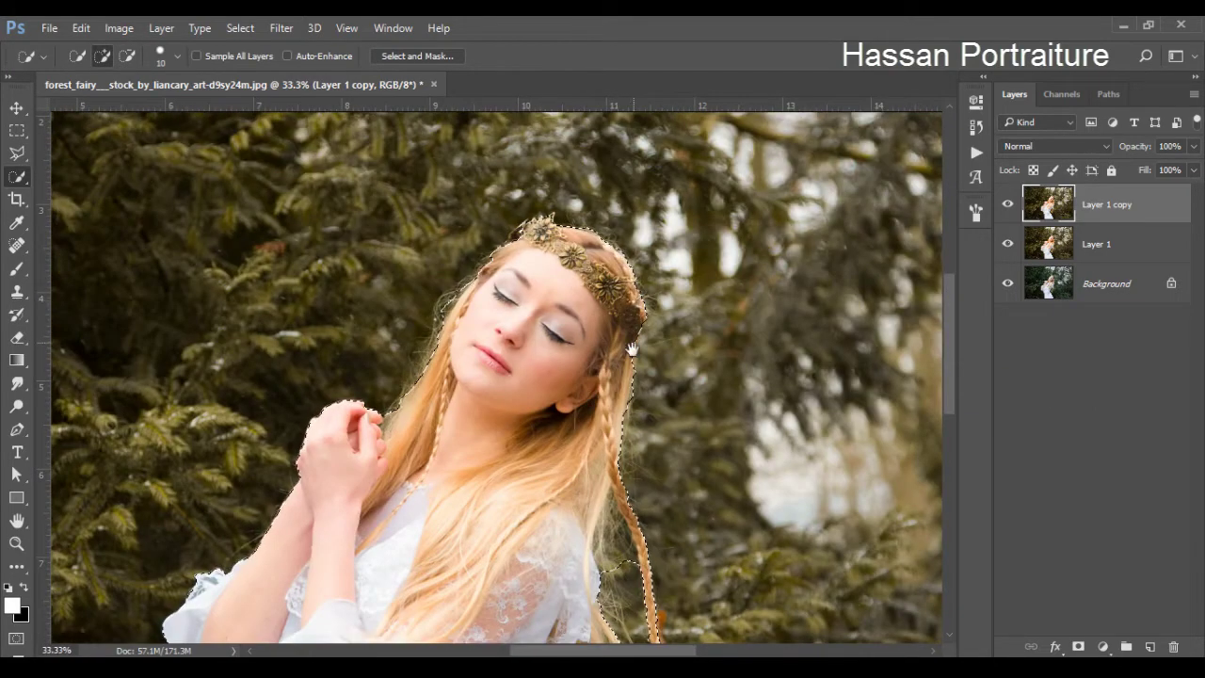
pyautogui.scroll(1, 630, 351)
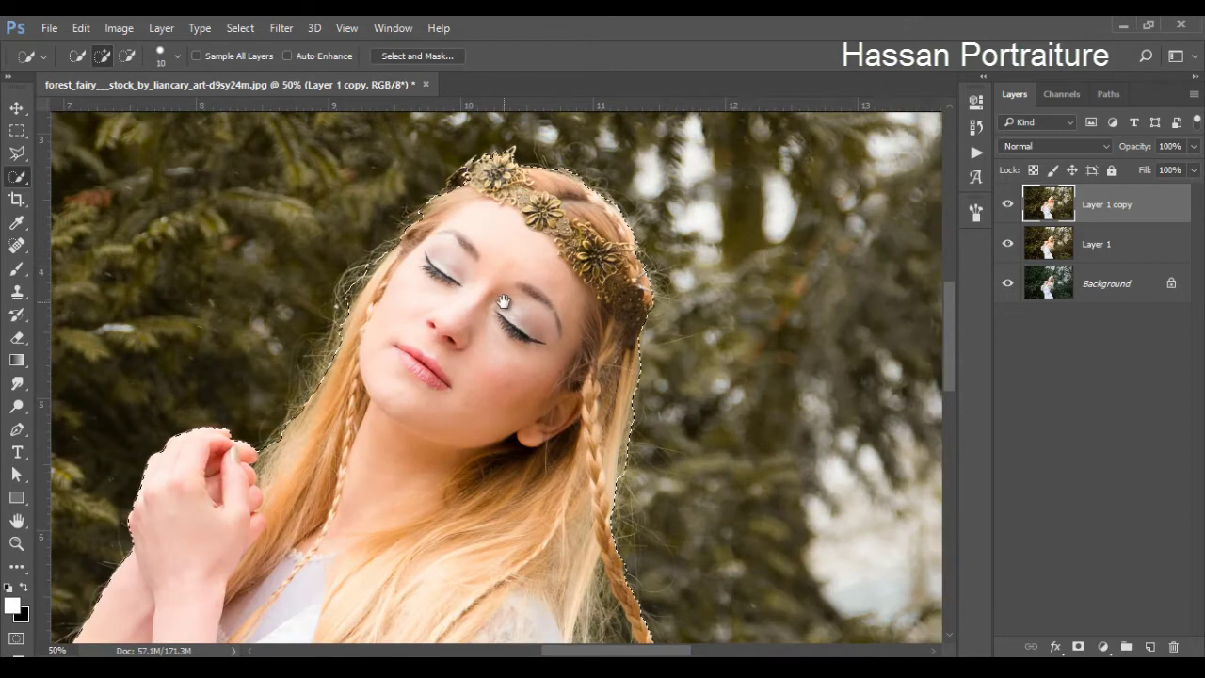
pyautogui.scroll(-1, 563, 470)
pyautogui.moveTo(445, 445); pyautogui.dragTo(497, 374)
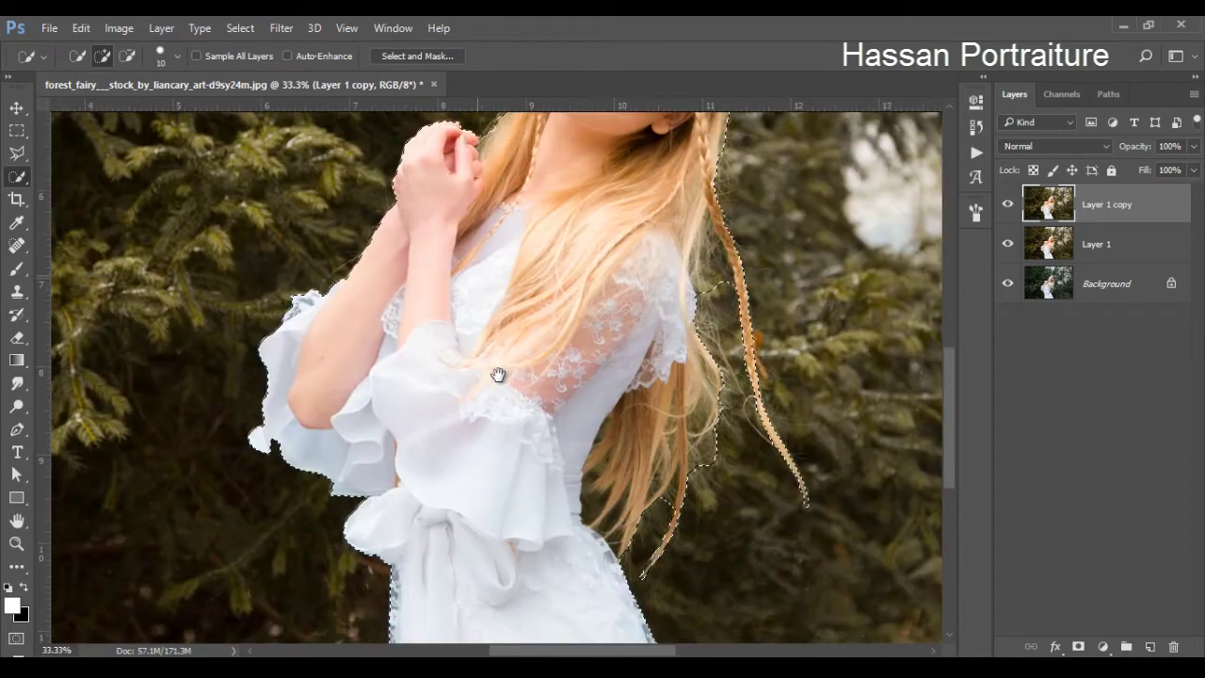
pyautogui.scroll(-3, 524, 415)
pyautogui.keyDown('alt'); pyautogui.click(447, 381); pyautogui.keyUp('alt')
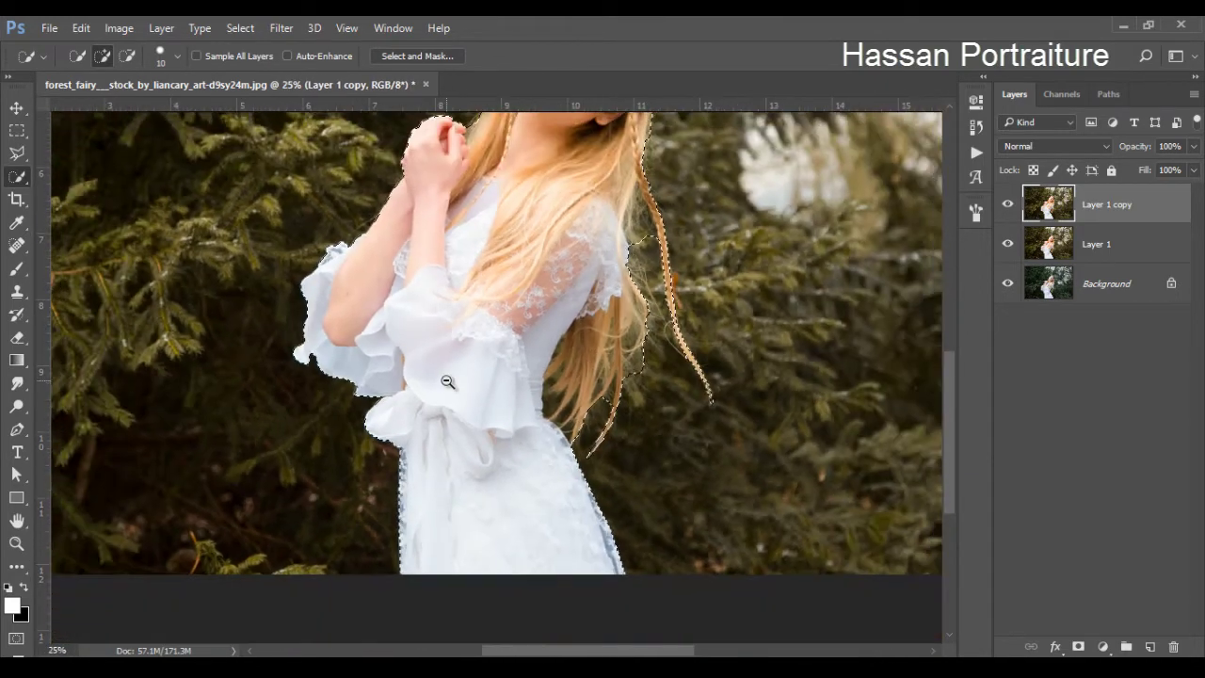
pyautogui.scroll(3, 451, 492)
pyautogui.keyDown('alt'); pyautogui.click(463, 377); pyautogui.keyUp('alt')
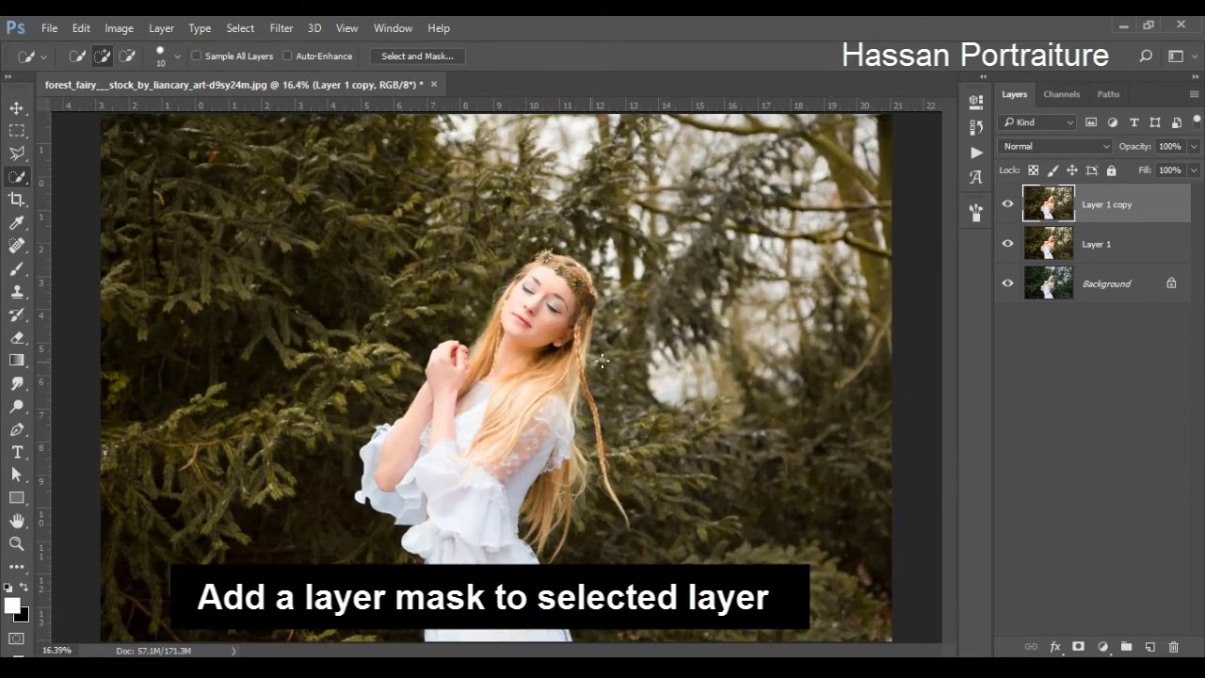
pyautogui.scroll(2, 573, 362)
# - Add a layer mask from the model selection to Layer 1 copy
pyautogui.click(1078, 646)
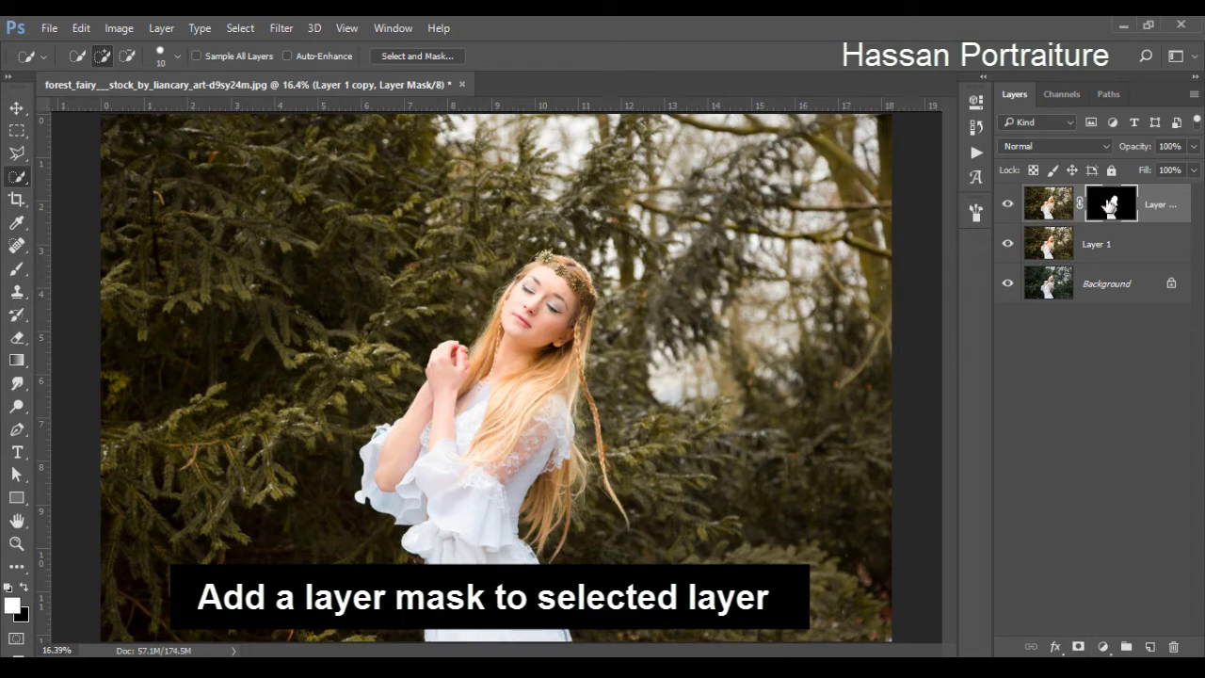
pyautogui.rightClick(1111, 203)
pyautogui.click(1085, 346)
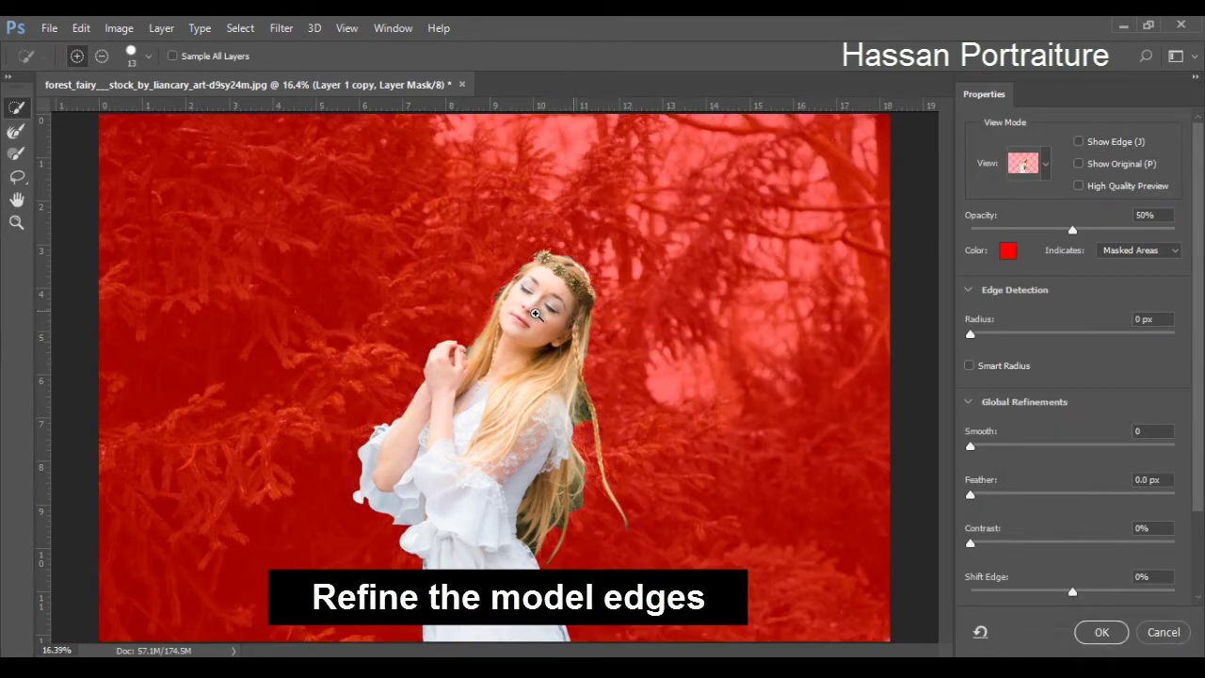
# - Brush-refine hair and braid mask edges with Smart Radius 3 px, Smooth 3, Shift Edge -3%
pyautogui.keyDown('ctrl'); pyautogui.click(462, 363); pyautogui.keyUp('ctrl')
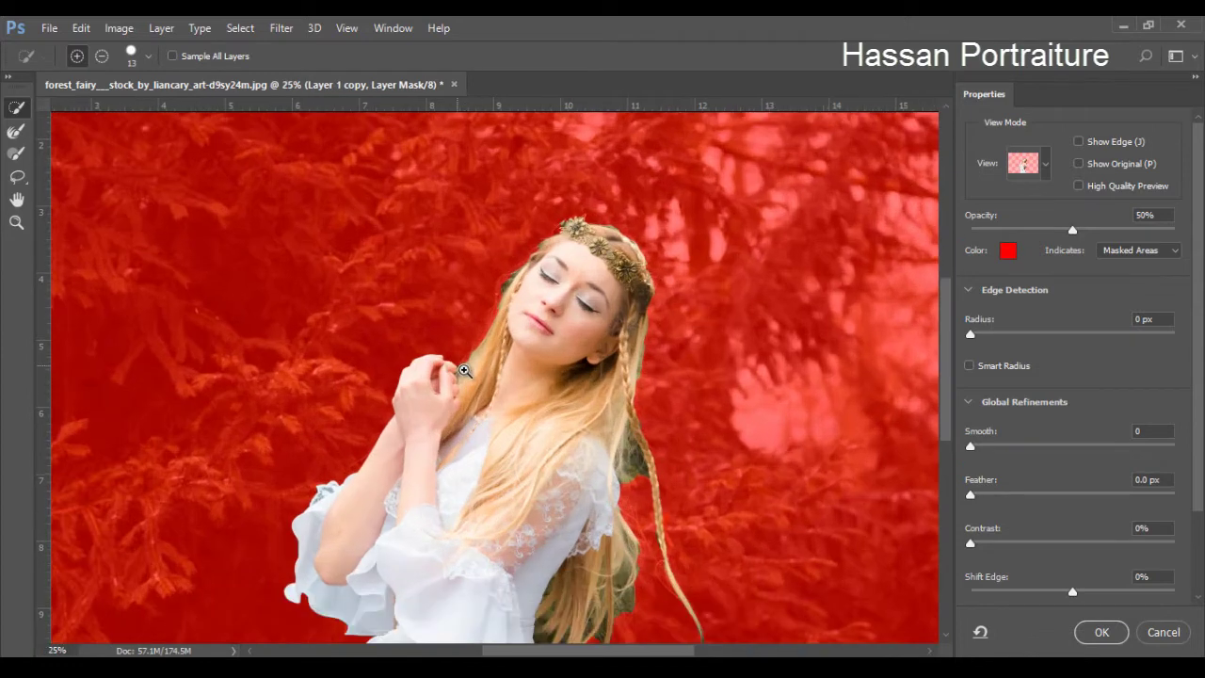
pyautogui.keyDown('ctrl'); pyautogui.click(462, 369); pyautogui.keyUp('ctrl')
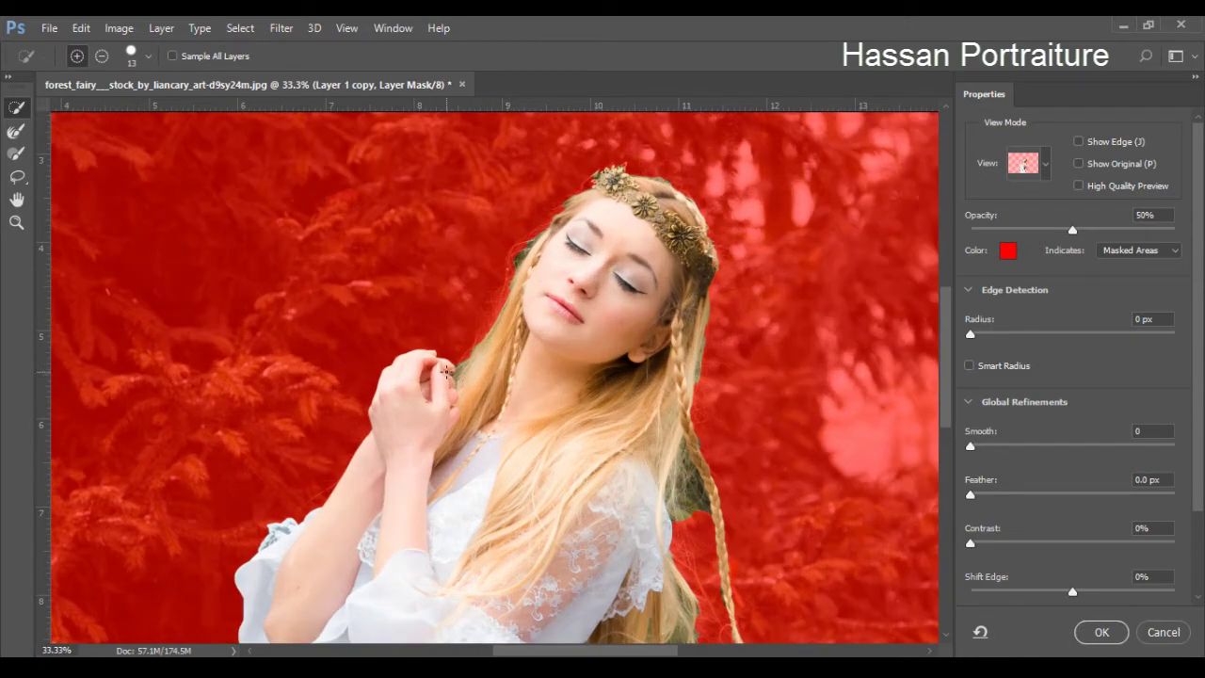
pyautogui.click(16, 130)
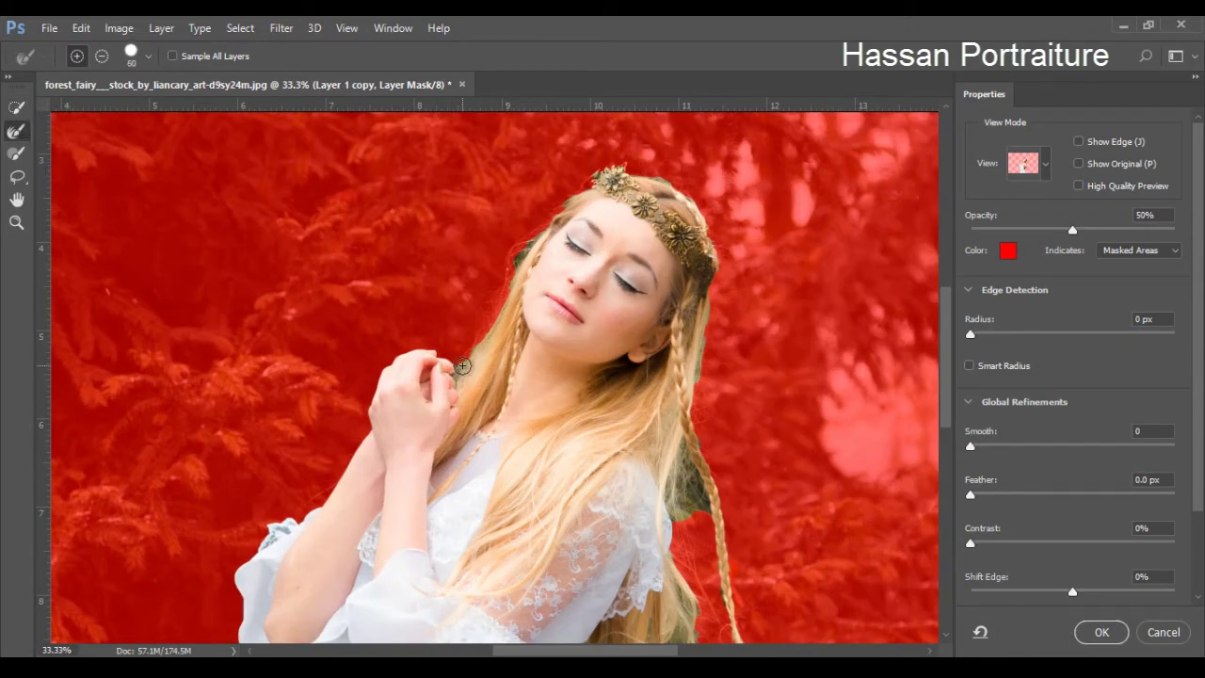
pyautogui.press('[')
pyautogui.moveTo(516, 305); pyautogui.dragTo(574, 329)
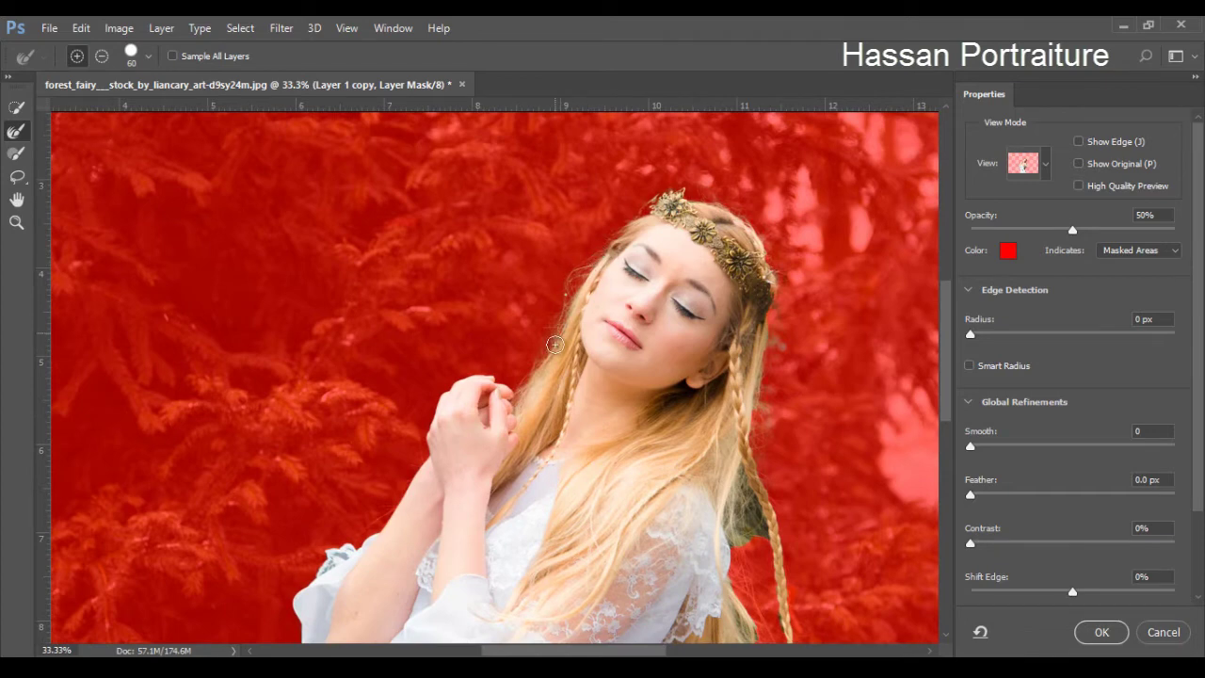
pyautogui.hotkey('ctrl', '-')
pyautogui.scroll(-3, 580, 393)
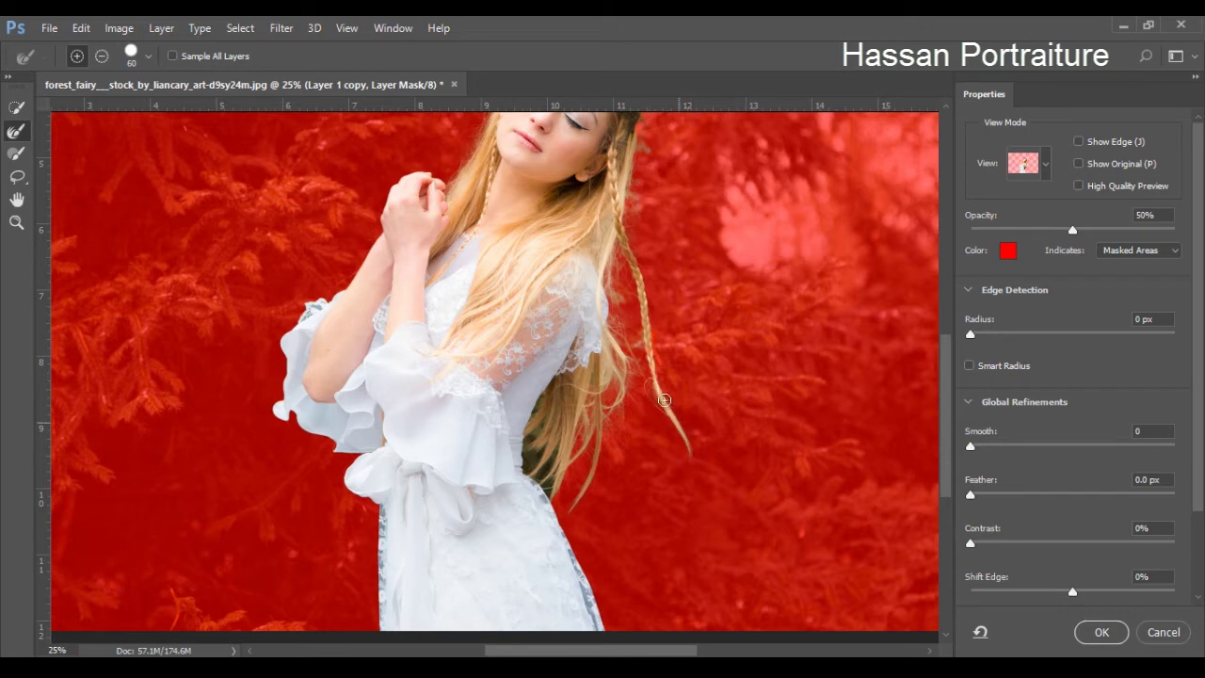
pyautogui.click(623, 214)
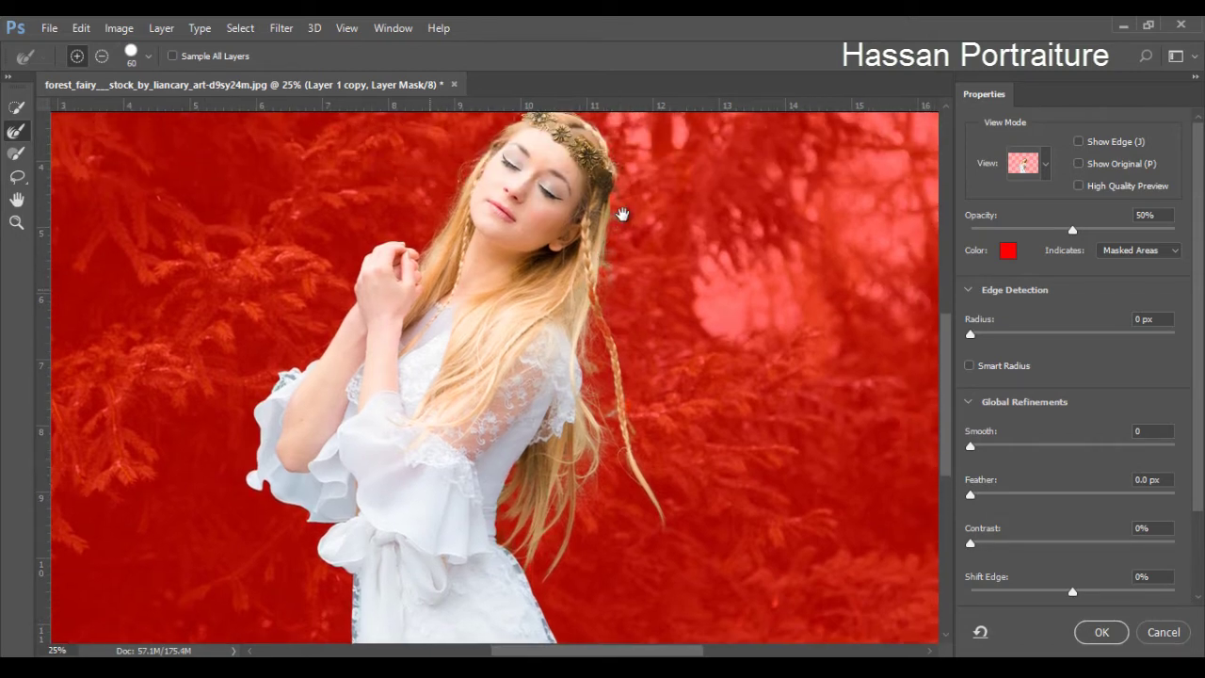
pyautogui.scroll(1, 622, 215)
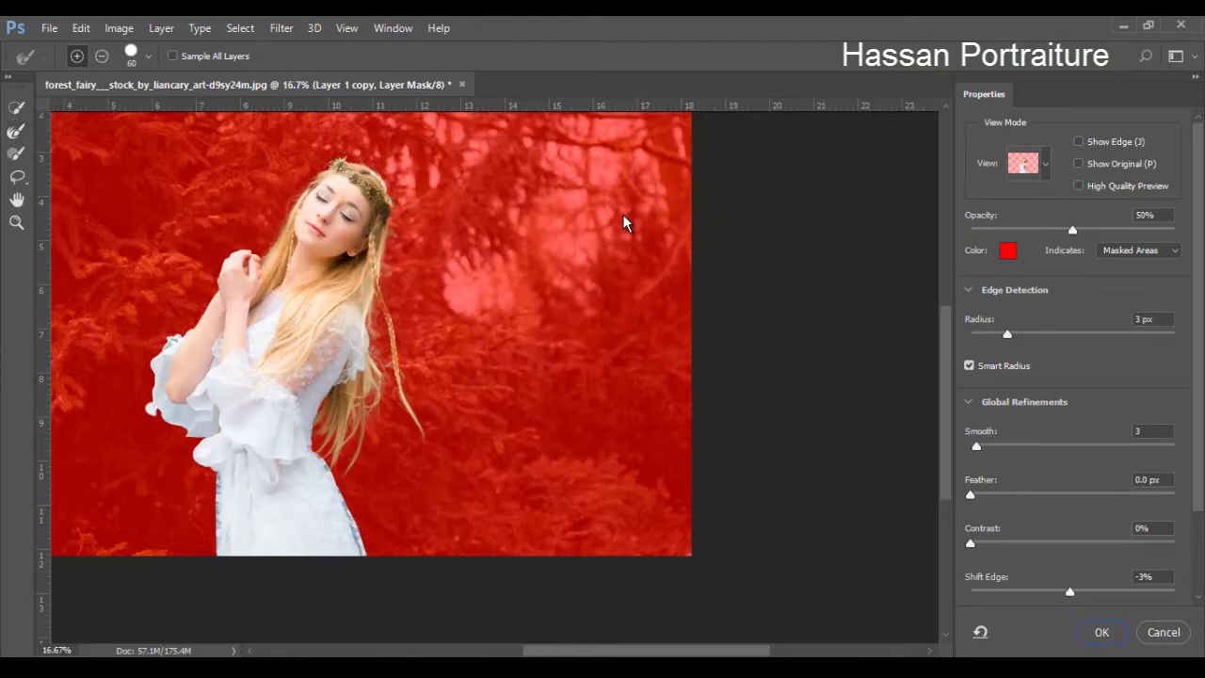
pyautogui.press('Return')
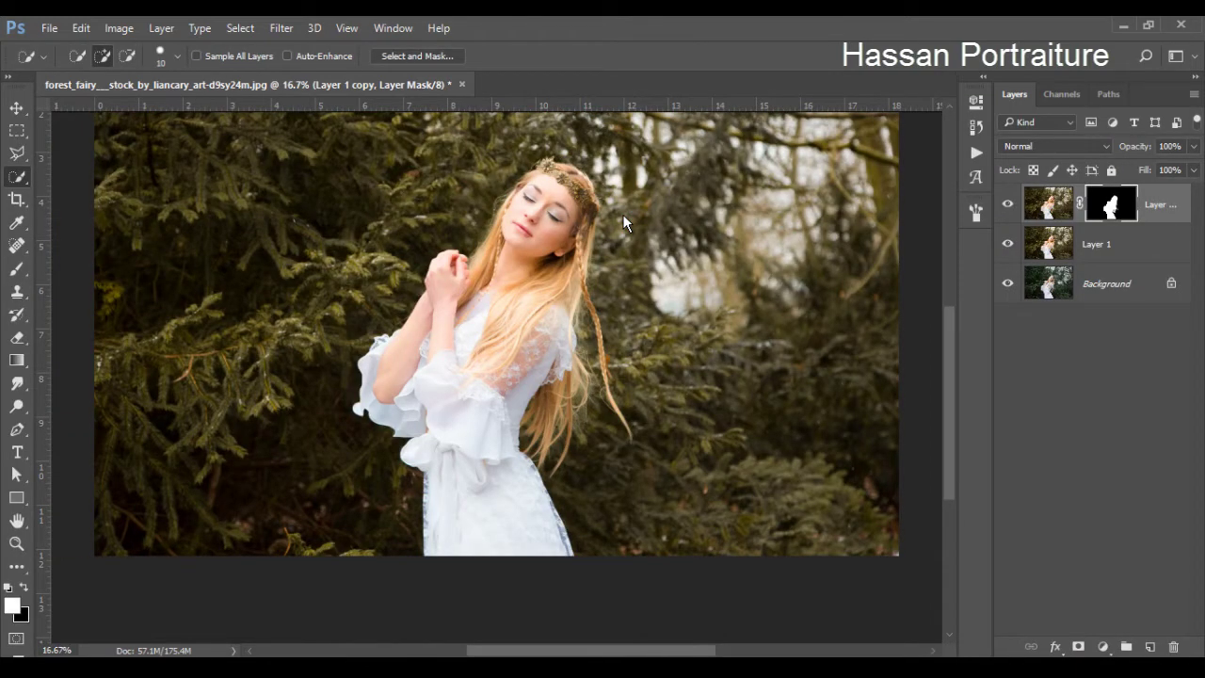
# - Load the mask as a selection, expand it 20 px, hide Layer 1 copy and select Layer 1
pyautogui.scroll(3, 622, 215)
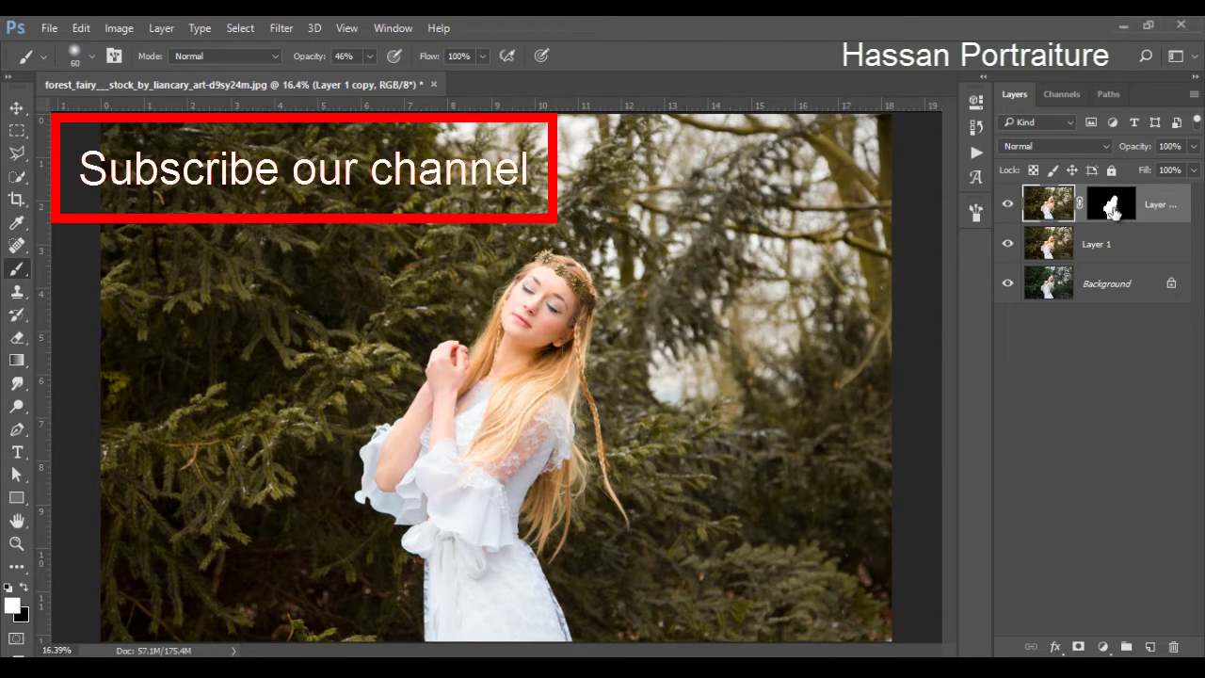
pyautogui.click(1112, 211)
pyautogui.keyDown('ctrl'); pyautogui.click(1113, 211); pyautogui.keyUp('ctrl')
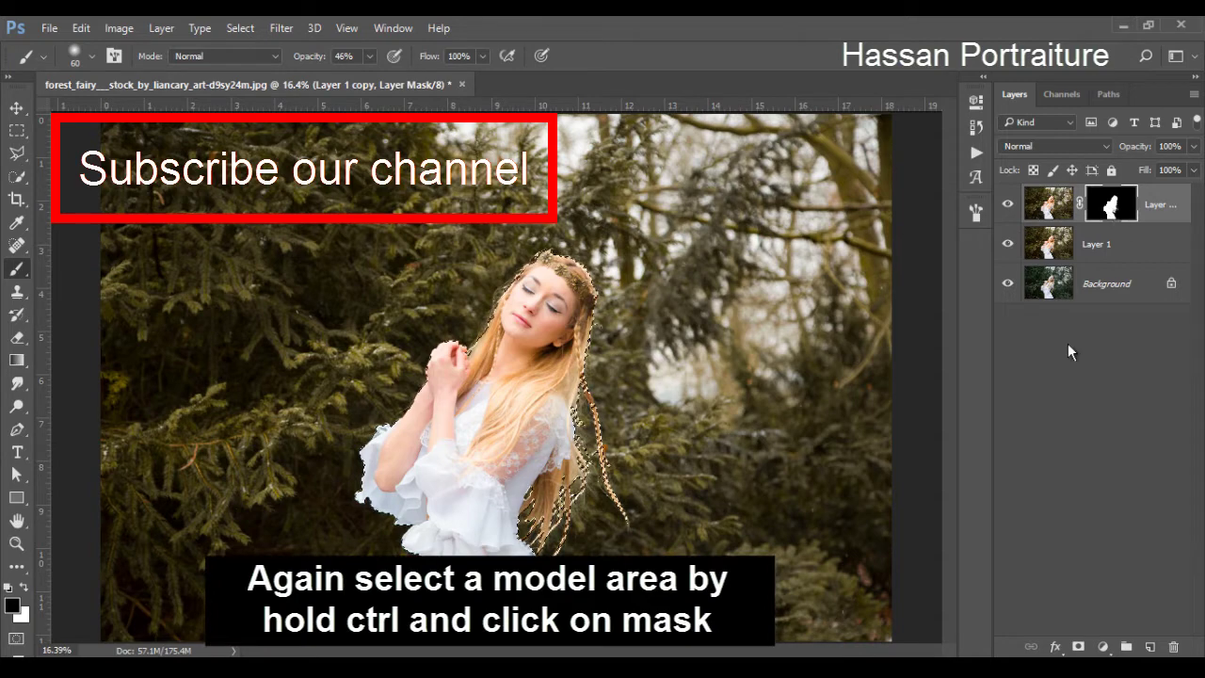
pyautogui.click(241, 29)
pyautogui.moveTo(283, 256)
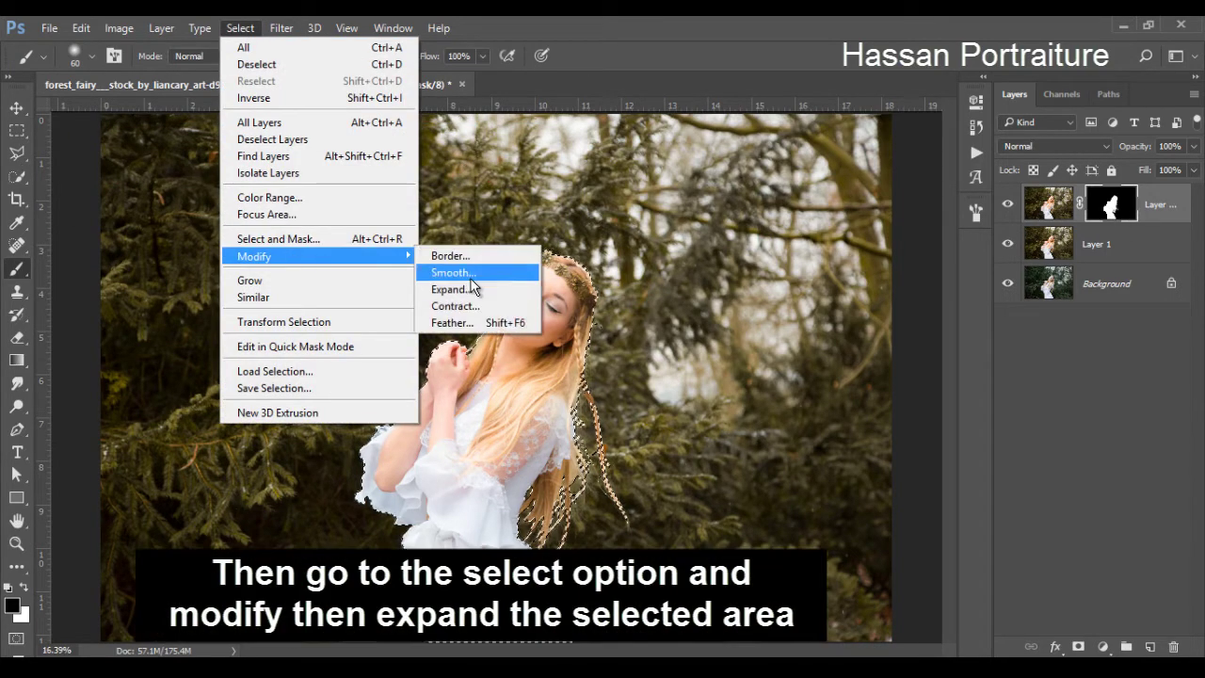
pyautogui.click(463, 286)
pyautogui.click(798, 242)
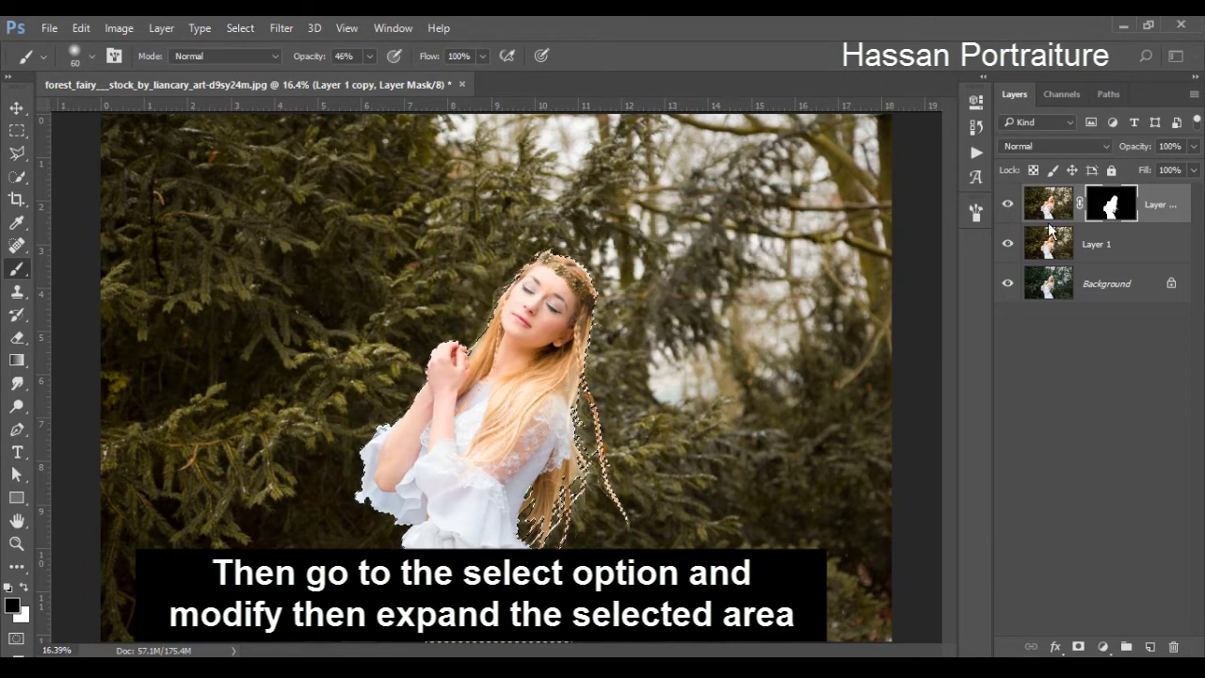
pyautogui.click(1007, 204)
pyautogui.click(1133, 247)
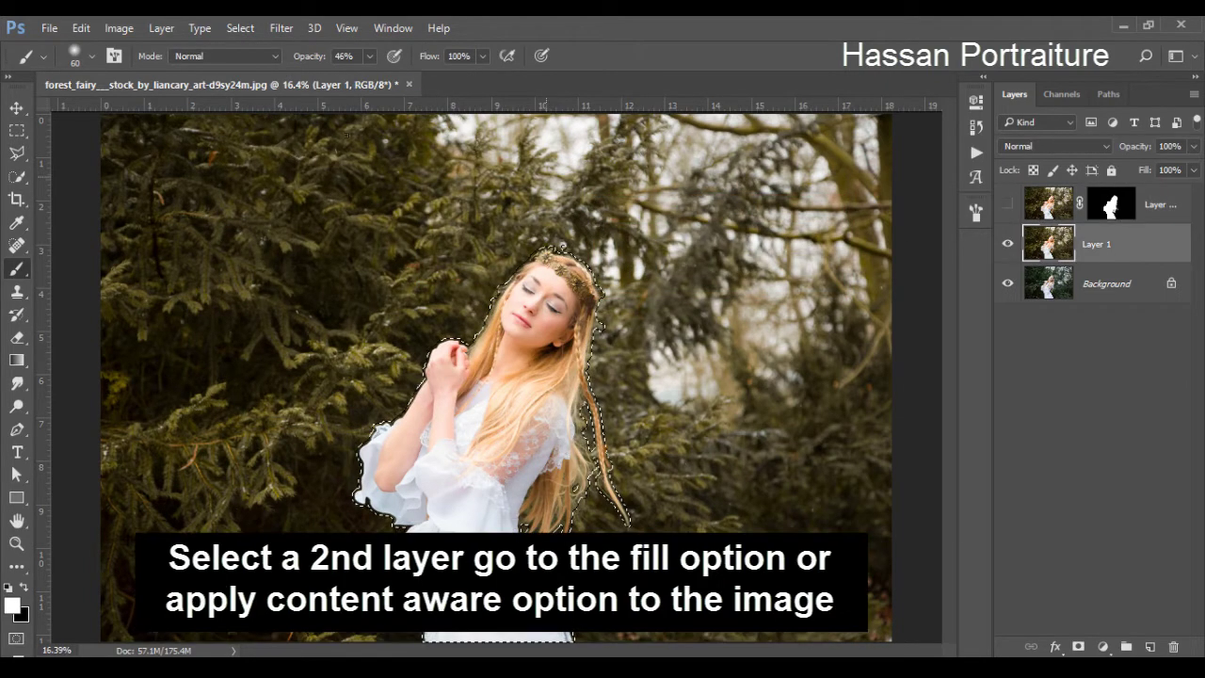
# - Fill the girl's selection on Layer 1 with Content-Aware contents via Edit > Fill
pyautogui.click(79, 30)
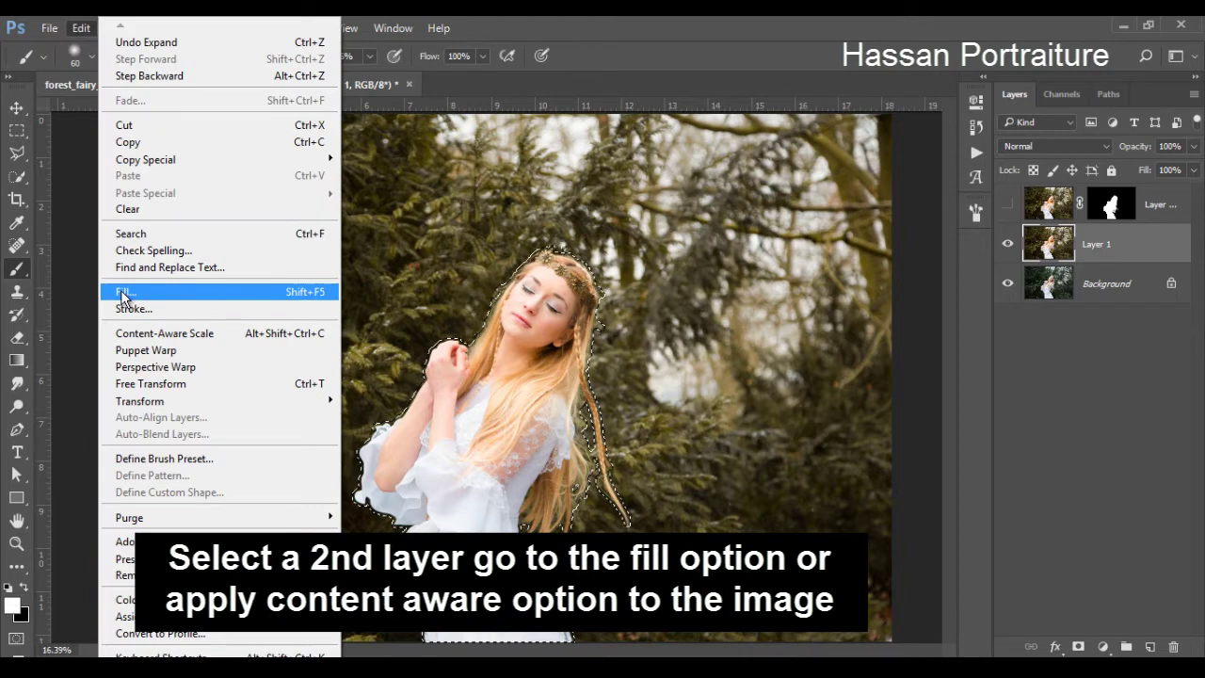
pyautogui.click(122, 292)
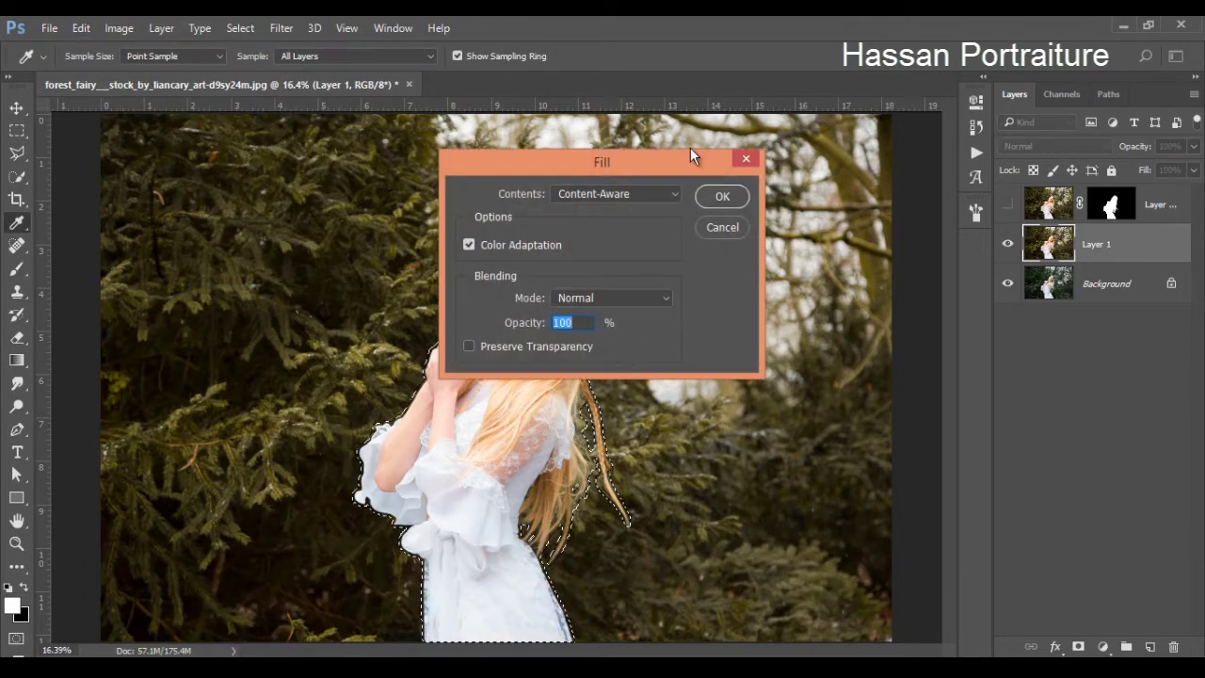
pyautogui.click(725, 198)
pyautogui.press('b')
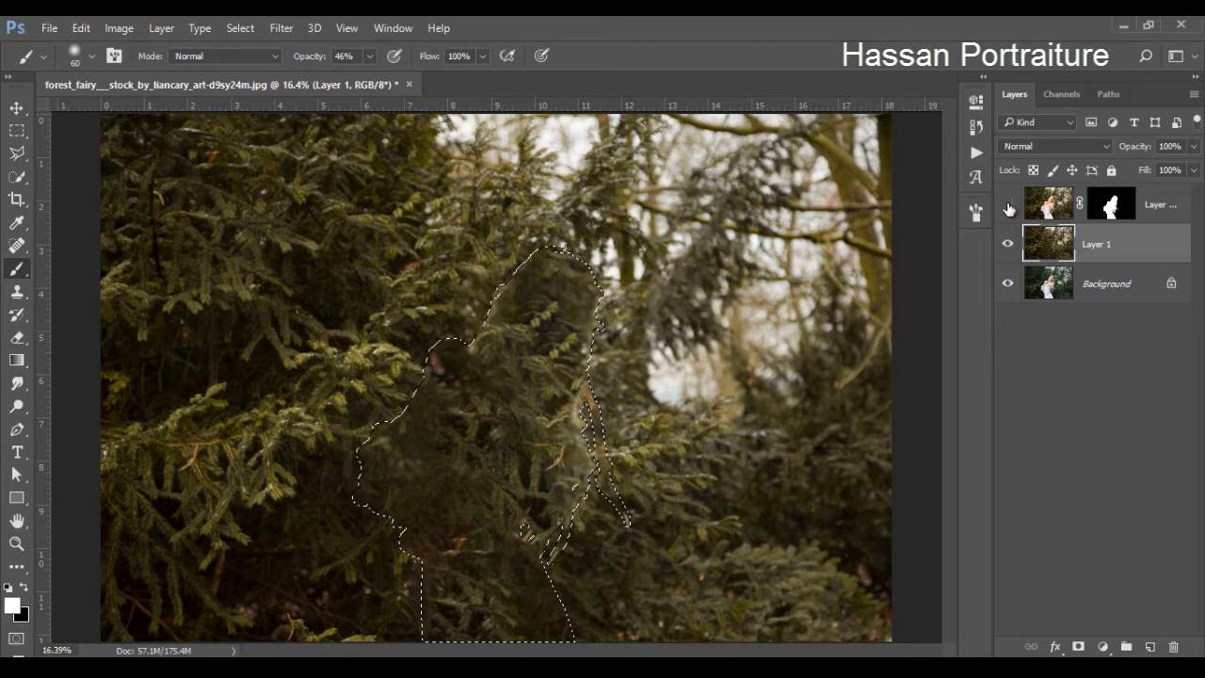
# - Show Layer 1 copy, deselect, and toggle its visibility to compare against the filled forest
pyautogui.click(1011, 205)
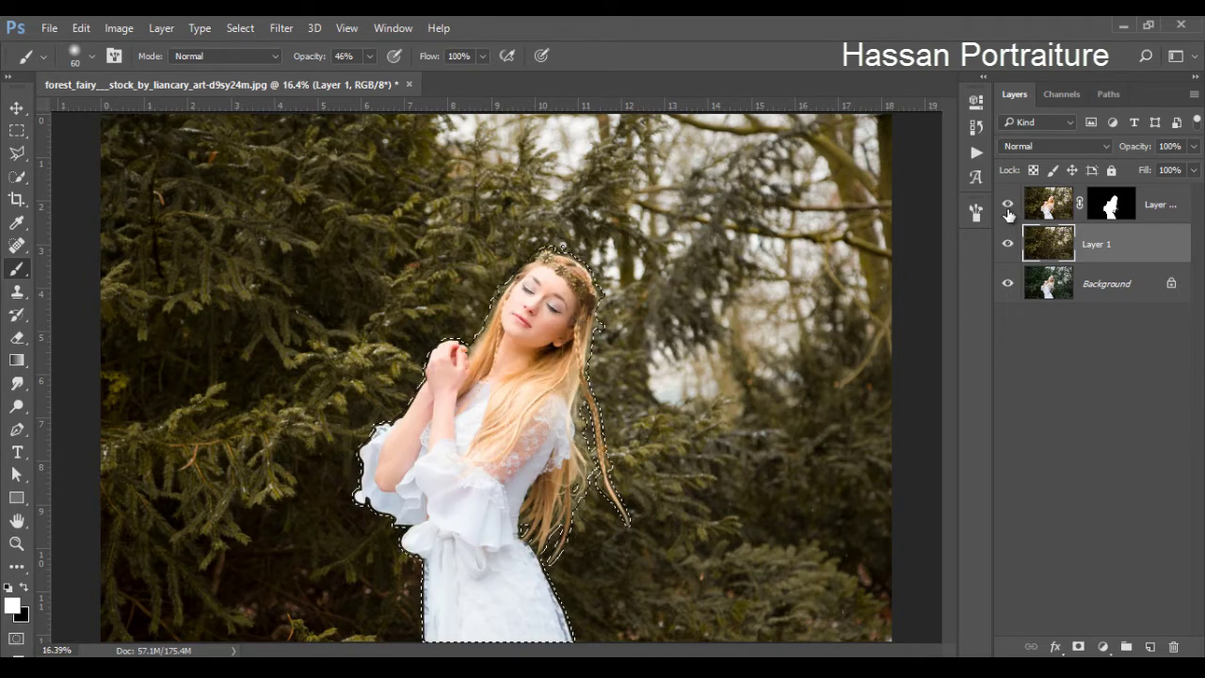
pyautogui.hotkey('ctrl', 'd')
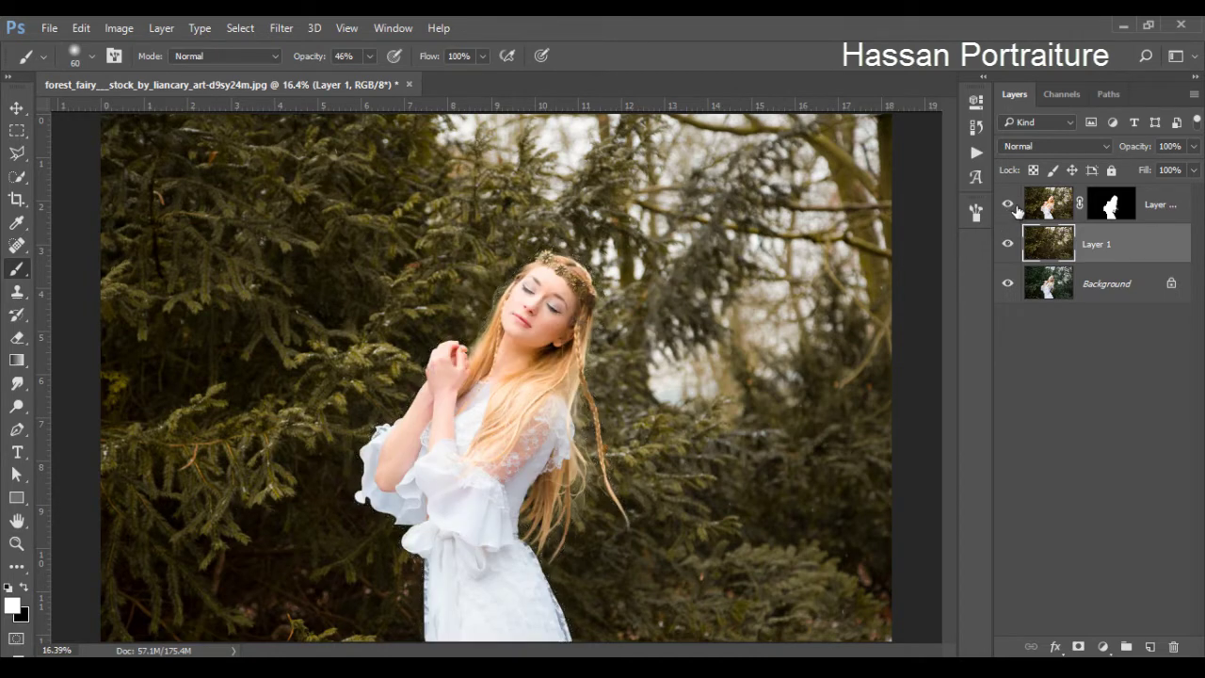
pyautogui.click(1006, 205)
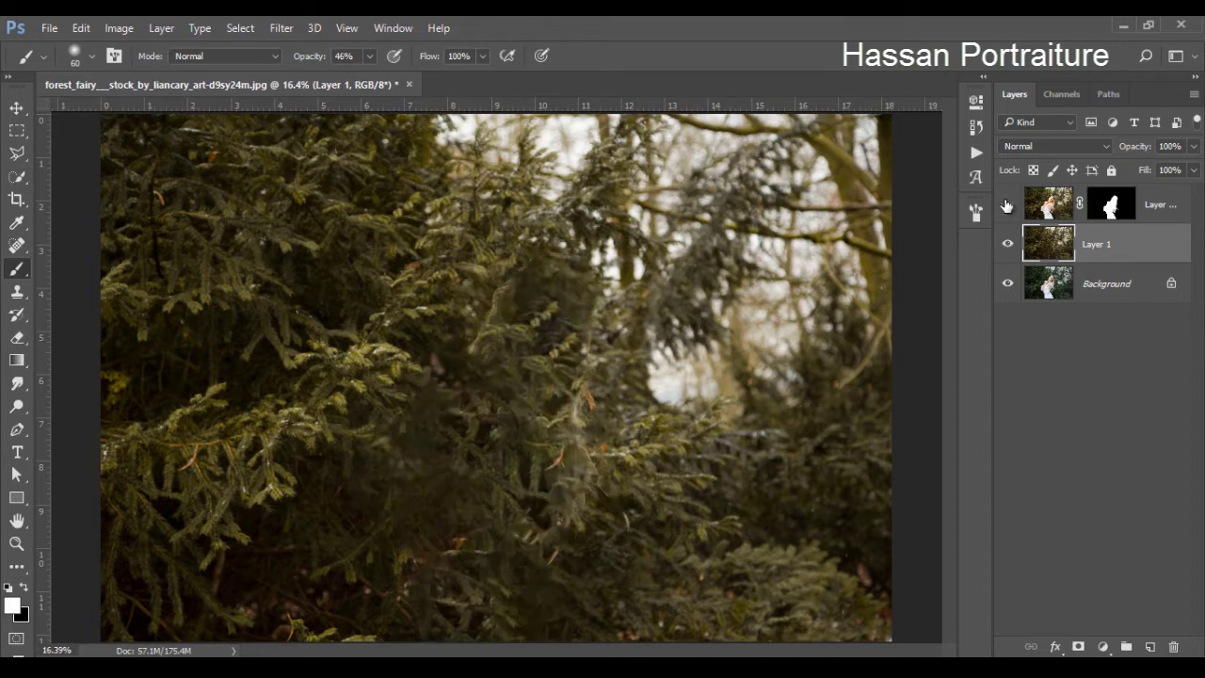
pyautogui.click(1006, 205)
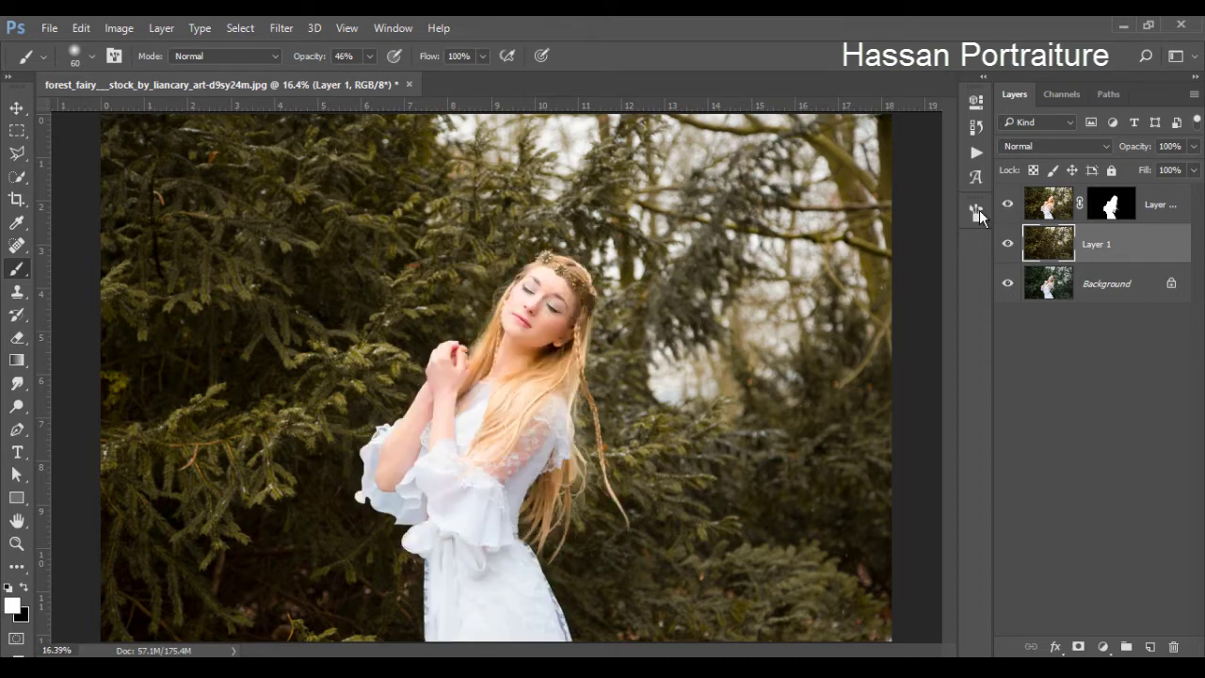
pyautogui.keyDown('ctrl'); pyautogui.click(570, 300); pyautogui.keyUp('ctrl')
pyautogui.keyDown('ctrl'); pyautogui.click(555, 292); pyautogui.keyUp('ctrl')
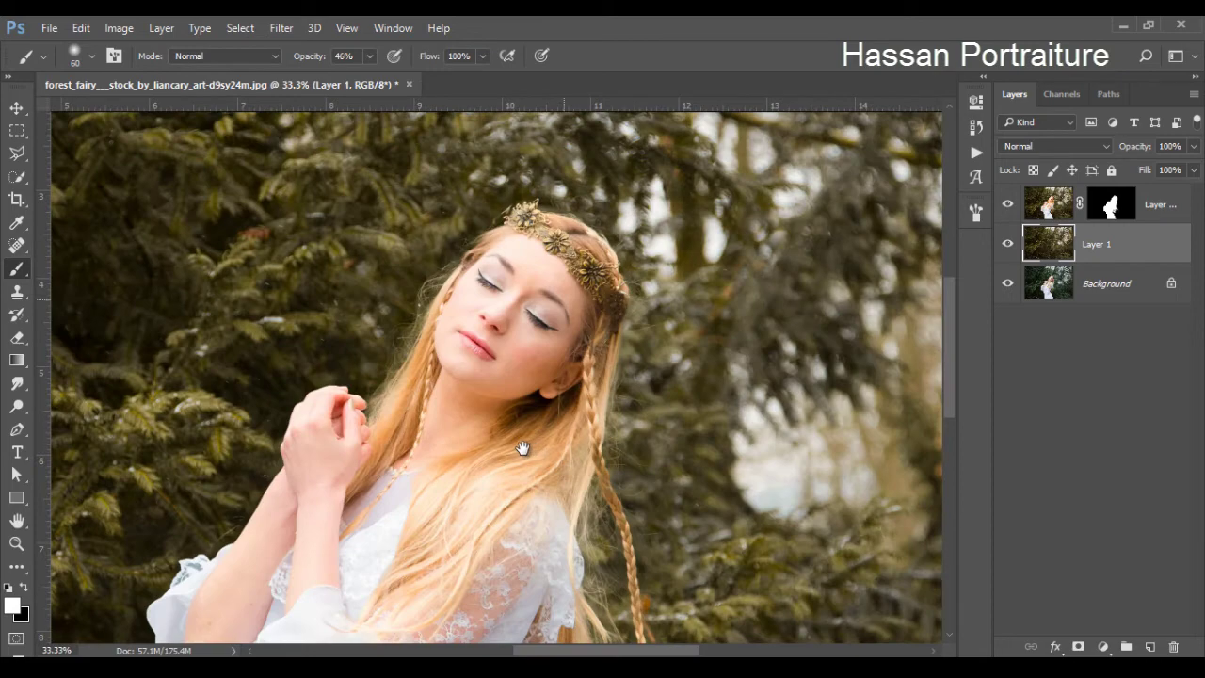
pyautogui.scroll(2, 521, 448)
pyautogui.hscroll(-2, 565, 334)
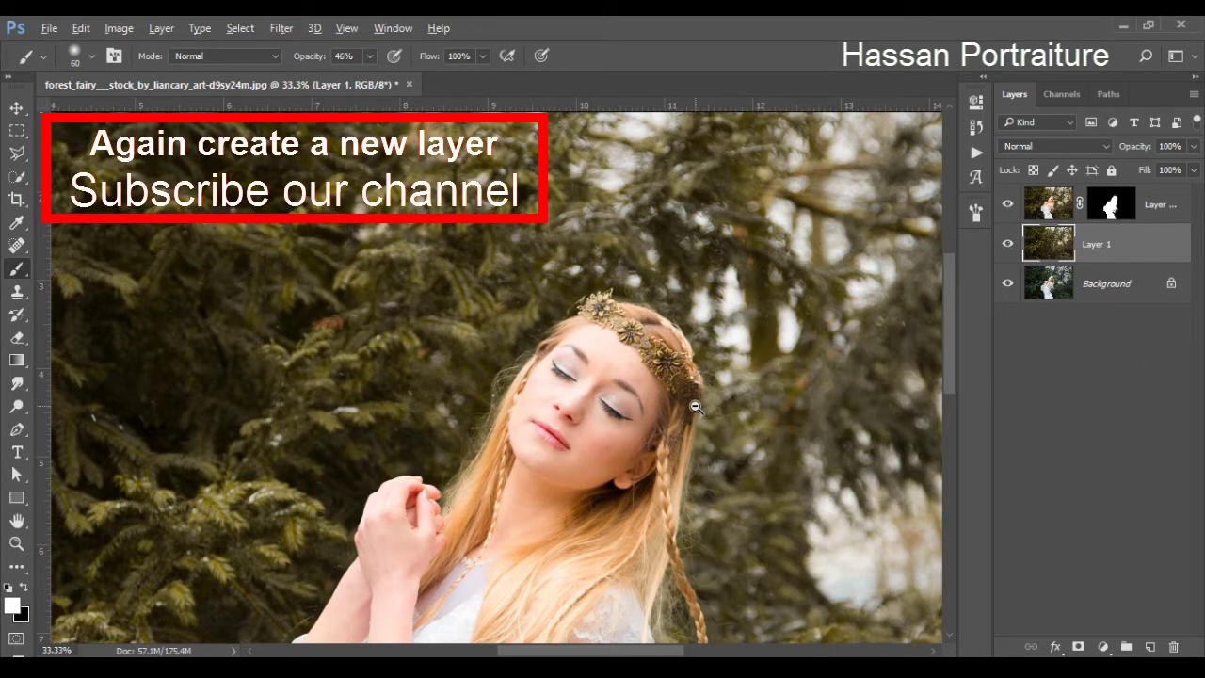
pyautogui.keyDown('alt'); pyautogui.click(695, 407); pyautogui.keyUp('alt')
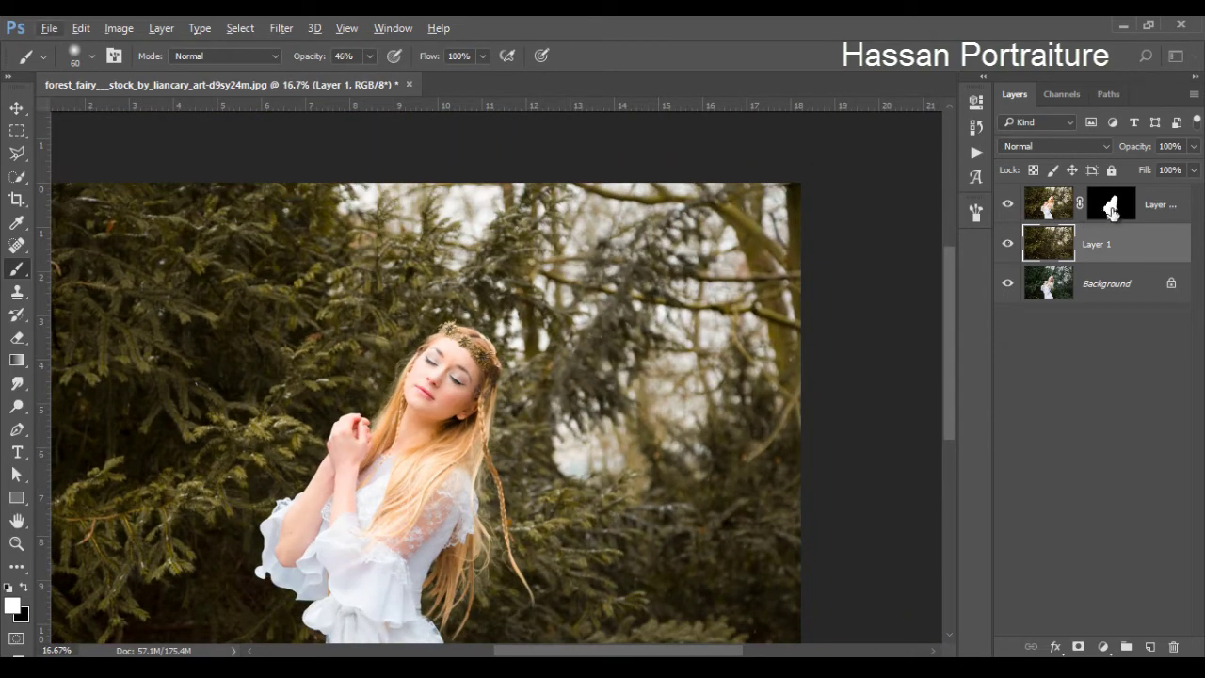
# - View the fairy layer's mask alone and paint out background along the right hair edge at 100% opacity
pyautogui.click(1111, 211)
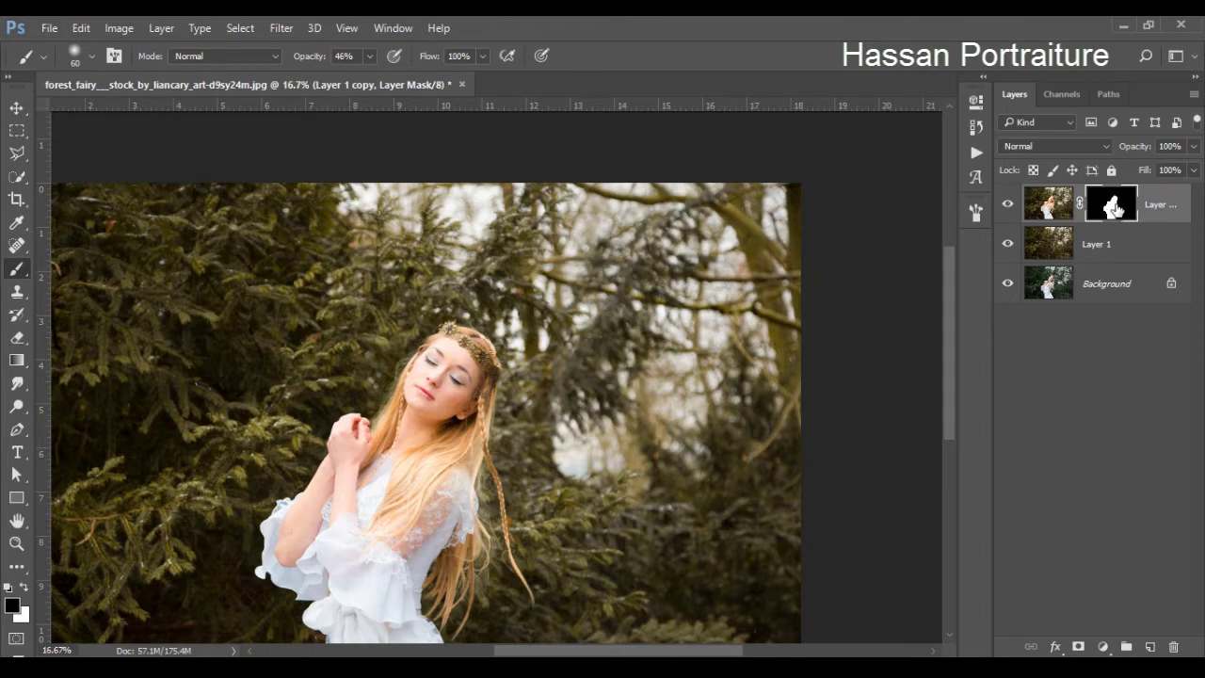
pyautogui.keyDown('alt'); pyautogui.click(1113, 209); pyautogui.keyUp('alt')
pyautogui.keyDown('ctrl'); pyautogui.click(412, 378); pyautogui.keyUp('ctrl')
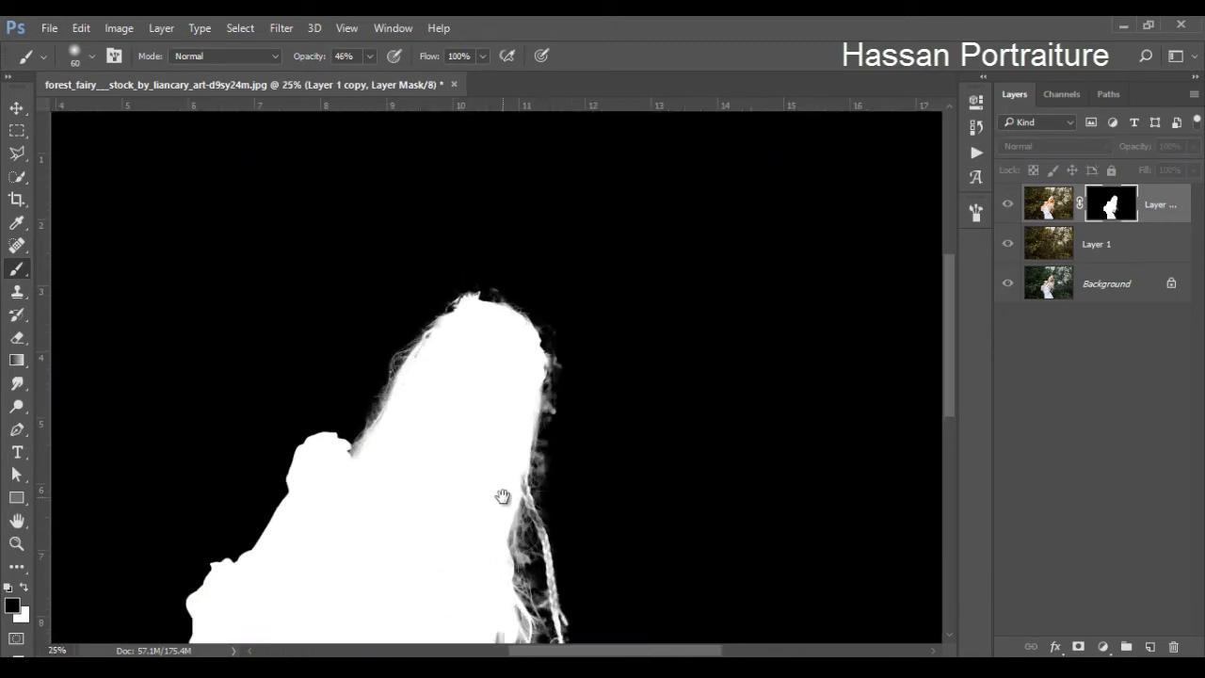
pyautogui.moveTo(502, 496); pyautogui.dragTo(530, 416)
pyautogui.moveTo(303, 57); pyautogui.dragTo(354, 56)
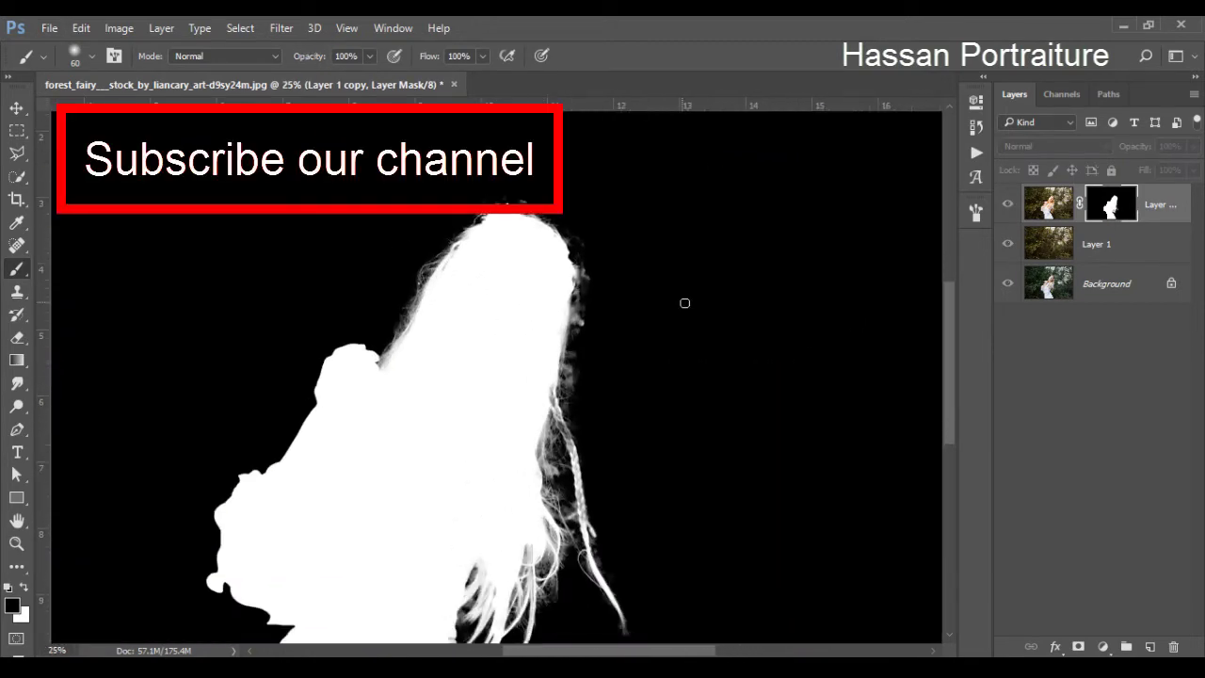
pyautogui.press(']')
pyautogui.press(']')
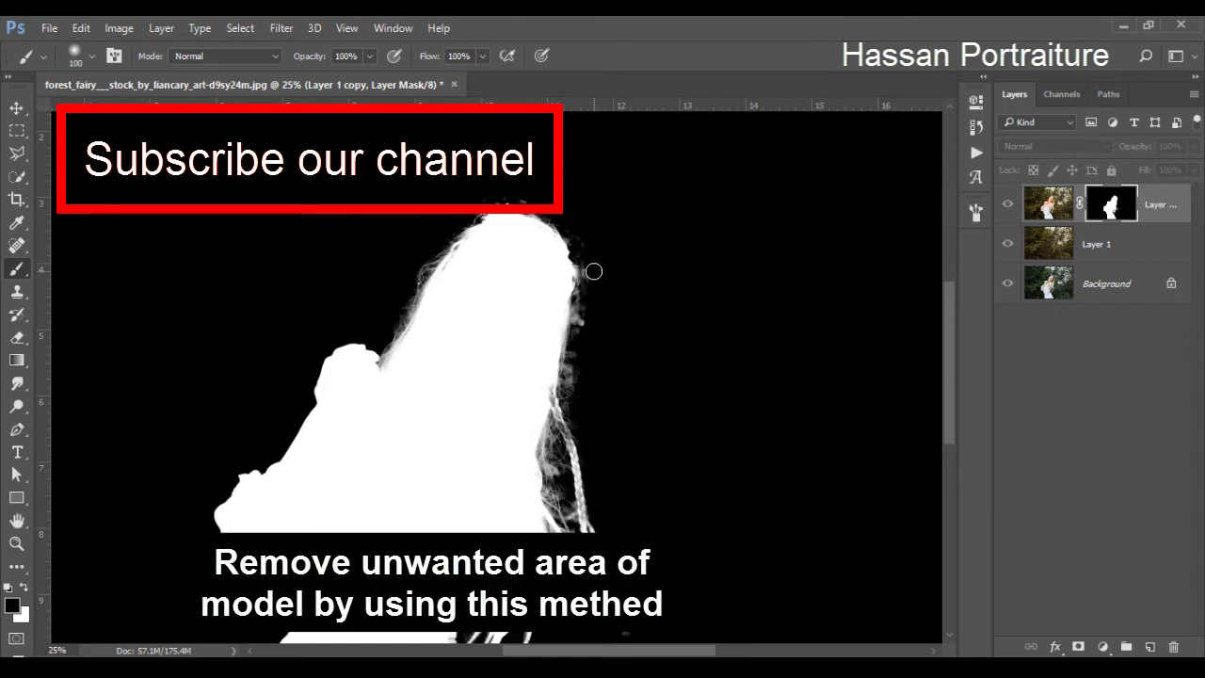
pyautogui.moveTo(587, 269)
pyautogui.mouseDown()
pyautogui.moveTo(575, 392)
pyautogui.moveTo(586, 298)
pyautogui.mouseUp()
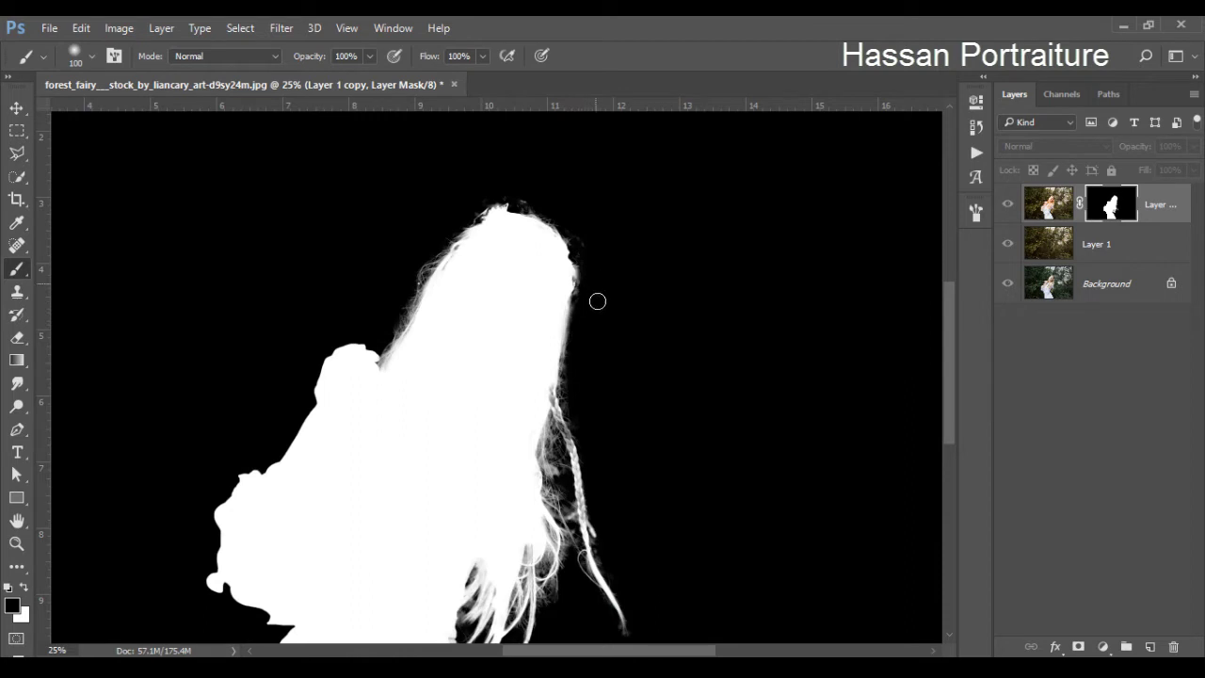
# - Switch to white with a 25 px brush and start painting the braid back into the mask
pyautogui.scroll(-1, 602, 316)
pyautogui.scroll(-3, 593, 377)
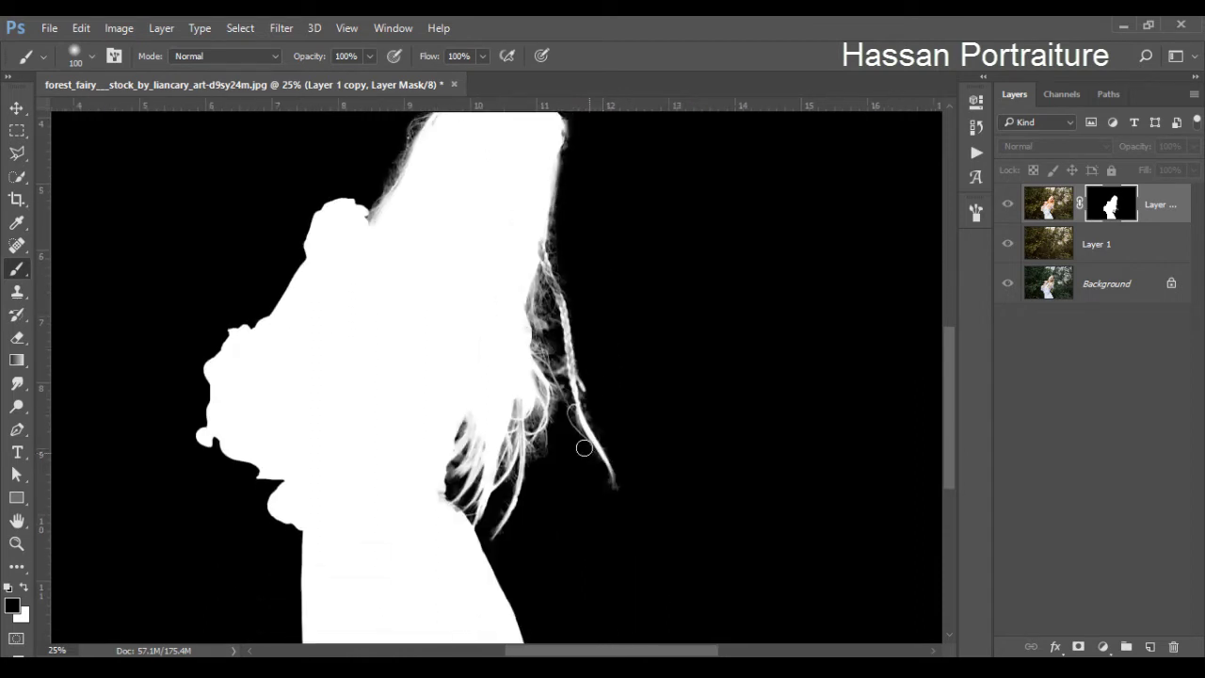
pyautogui.scroll(3, 498, 254)
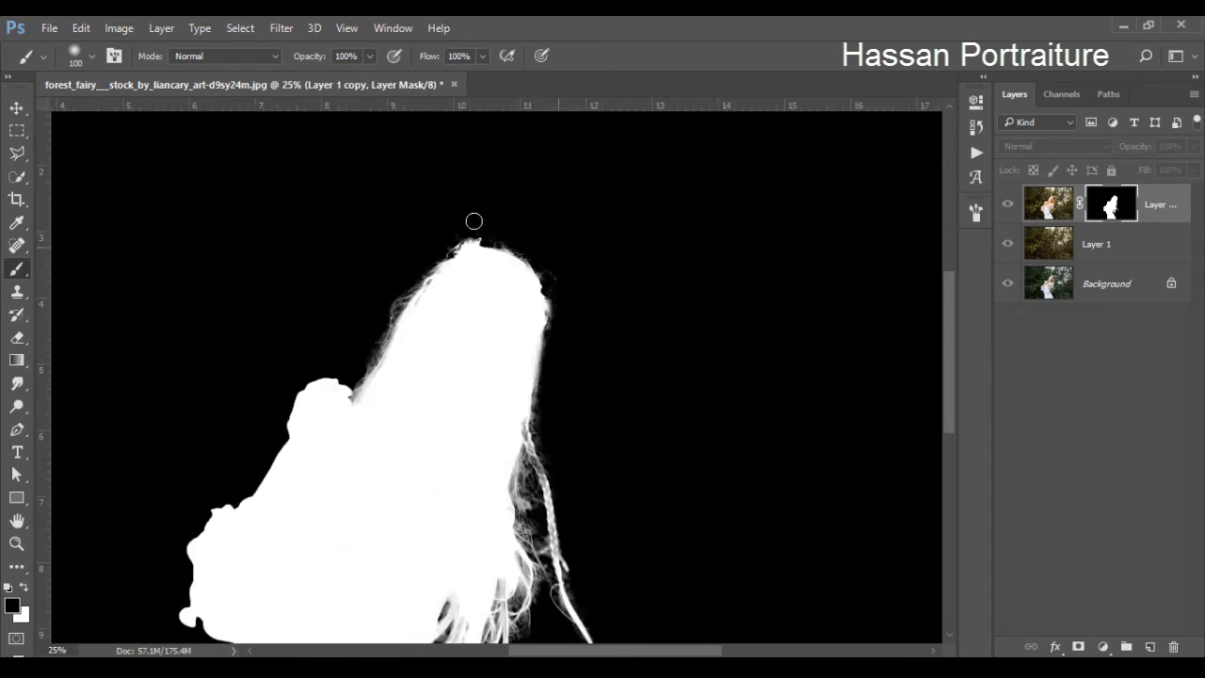
pyautogui.scroll(1, 575, 358)
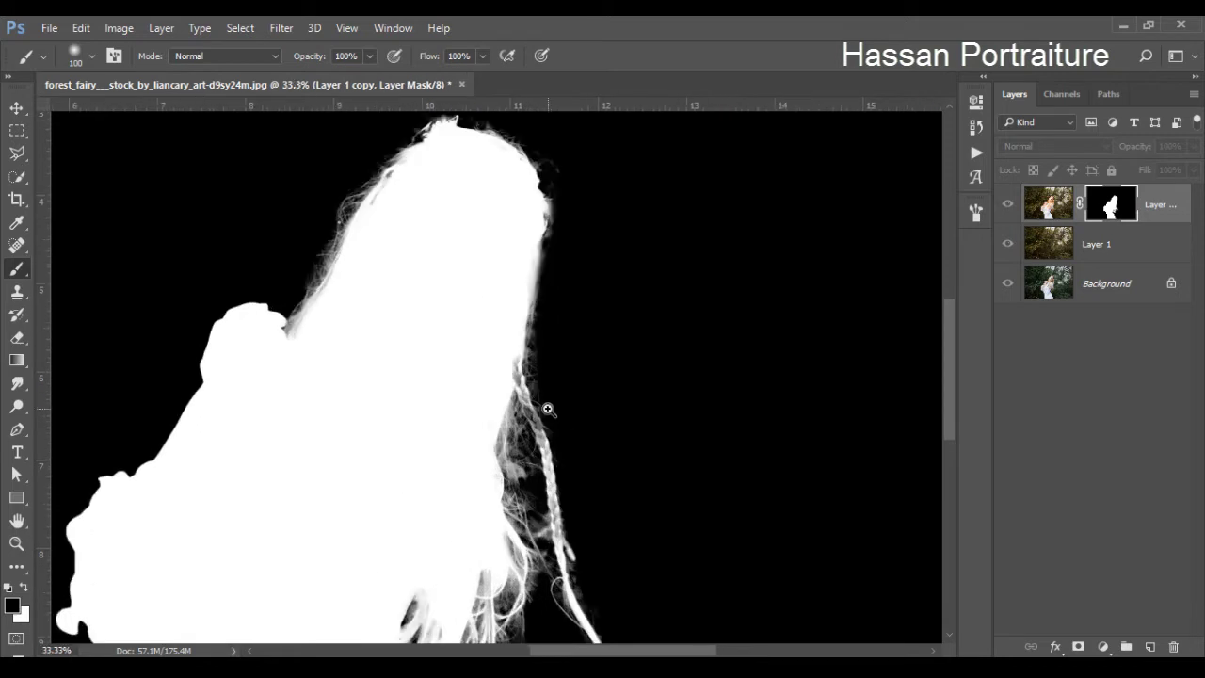
pyautogui.scroll(1, 550, 409)
pyautogui.press('x')
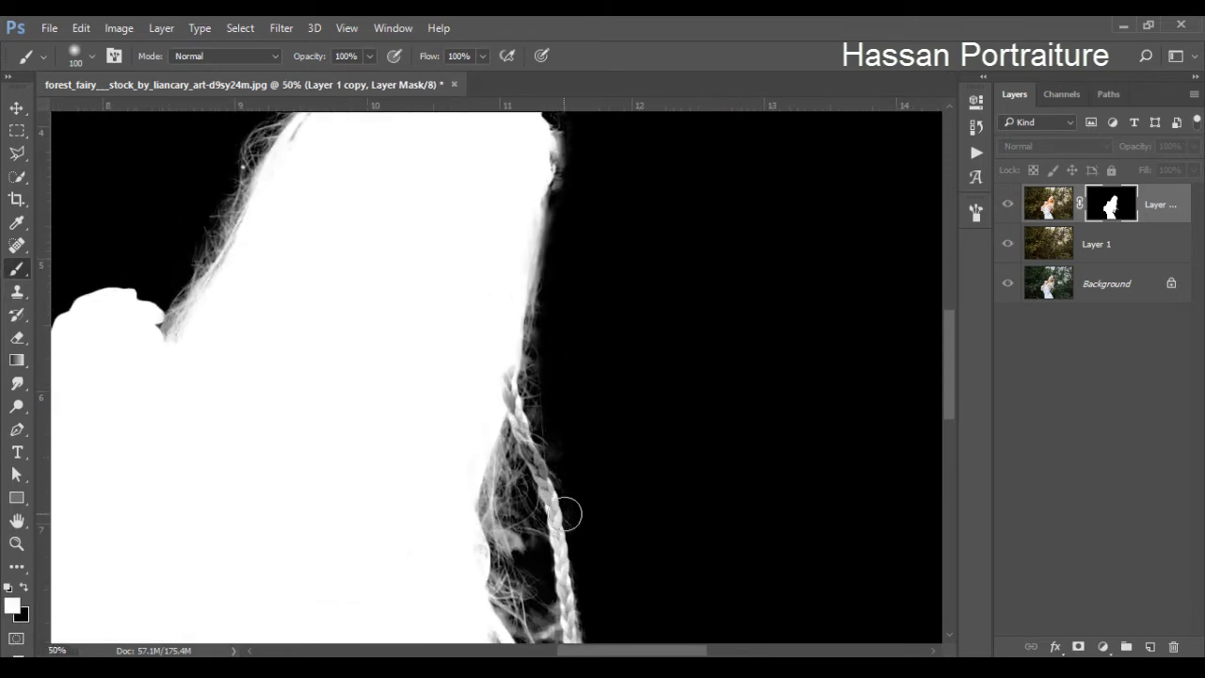
pyautogui.press('[')
pyautogui.press('[')
pyautogui.press('[')
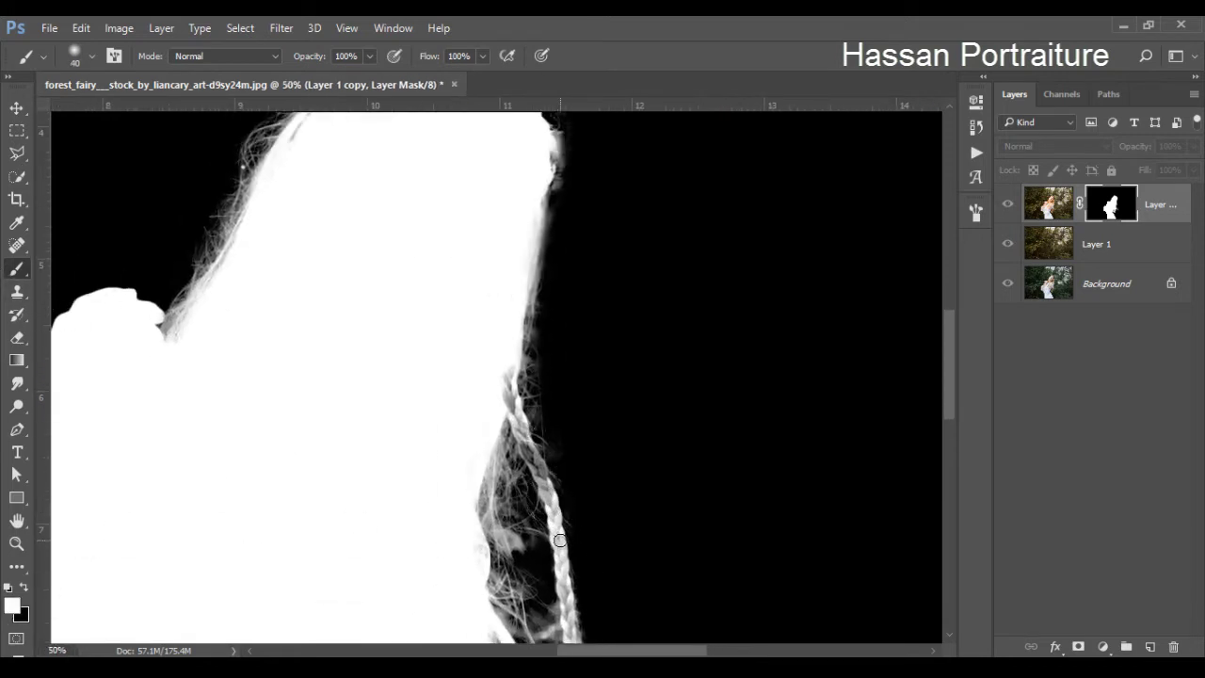
pyautogui.scroll(2, 550, 488)
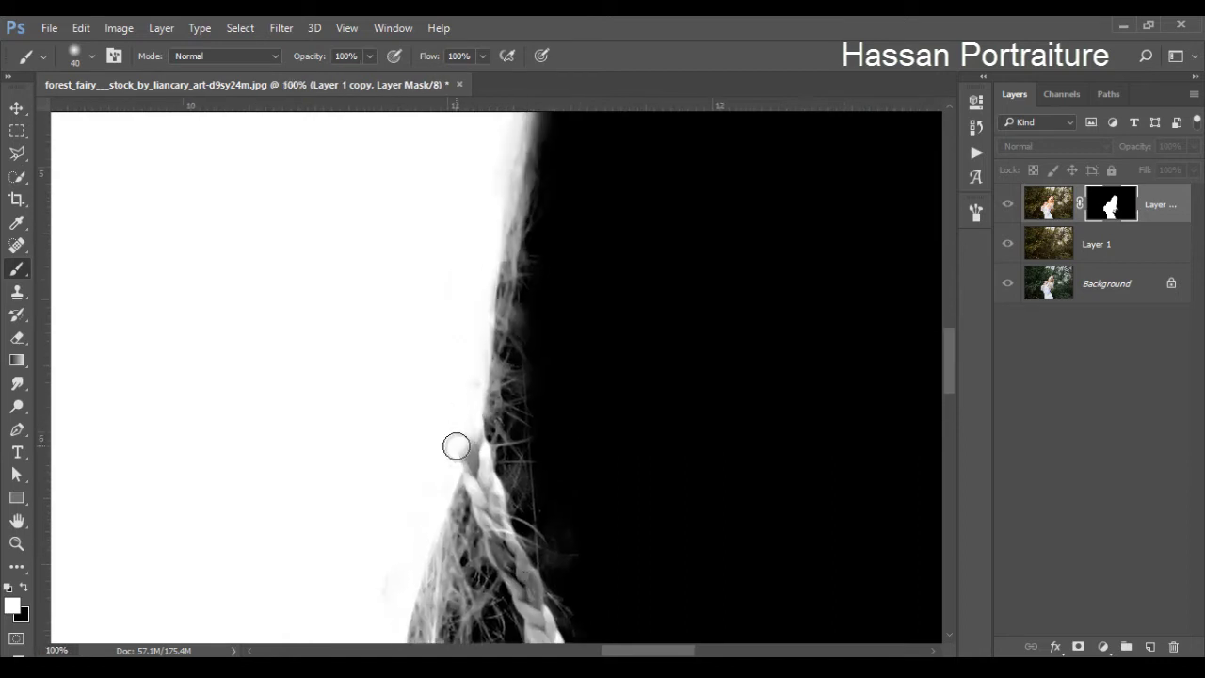
pyautogui.press('[')
pyautogui.press('[')
pyautogui.press('[')
pyautogui.moveTo(474, 459)
pyautogui.mouseDown()
pyautogui.moveTo(501, 517)
pyautogui.moveTo(477, 415)
pyautogui.mouseUp()
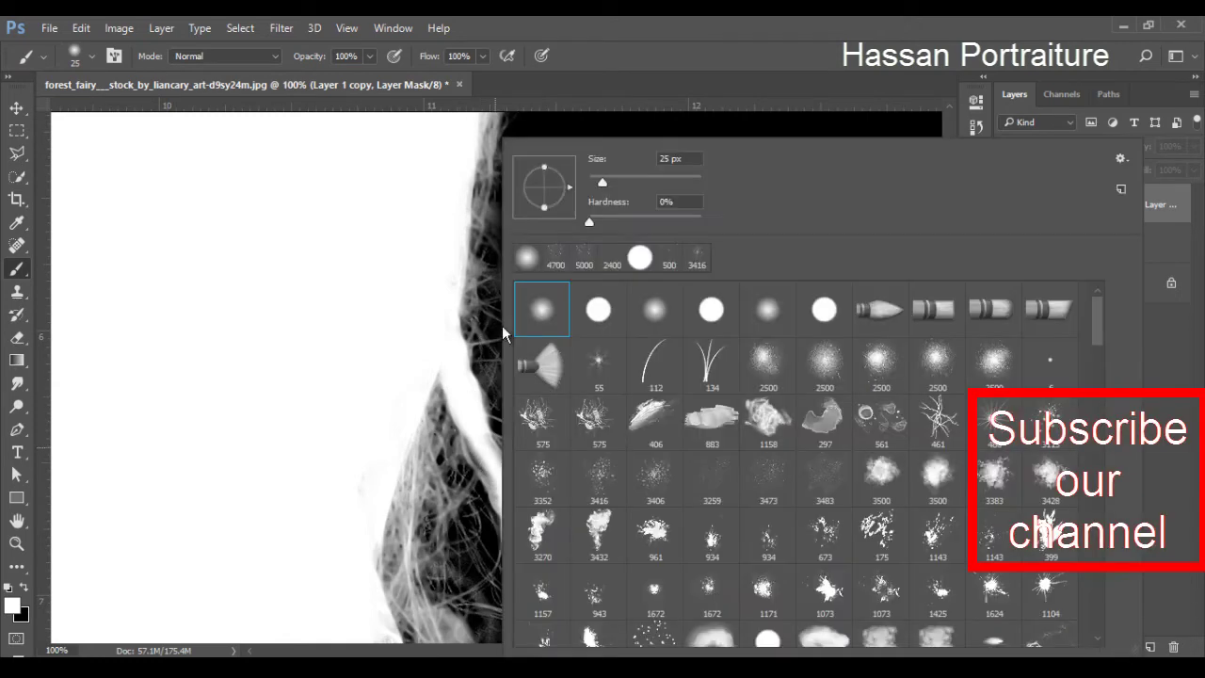
# - Paint more of the braid back in white, including its lower strand
pyautogui.rightClick(495, 450)
pyautogui.press('Return')
pyautogui.moveTo(525, 463)
pyautogui.mouseDown()
pyautogui.moveTo(505, 398)
pyautogui.moveTo(492, 437)
pyautogui.moveTo(509, 491)
pyautogui.moveTo(464, 393)
pyautogui.moveTo(489, 457)
pyautogui.mouseUp()
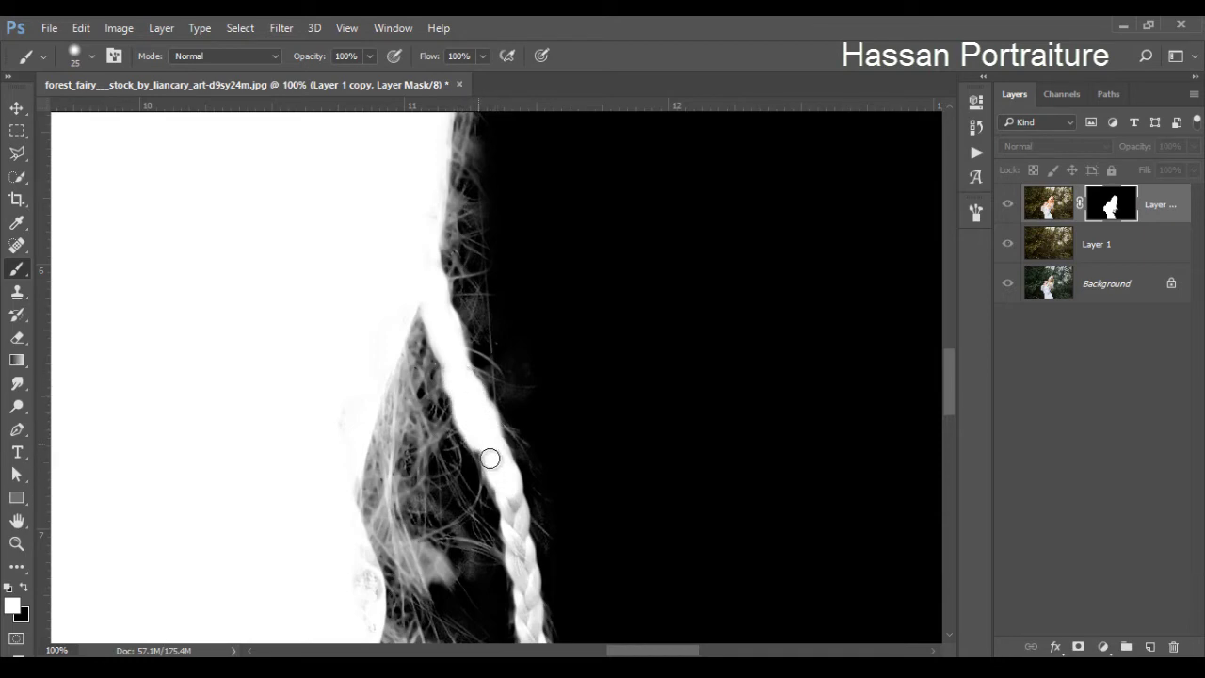
pyautogui.moveTo(510, 514)
pyautogui.mouseDown()
pyautogui.moveTo(495, 389)
pyautogui.moveTo(533, 599)
pyautogui.moveTo(503, 439)
pyautogui.moveTo(503, 503)
pyautogui.mouseUp()
pyautogui.moveTo(483, 291)
pyautogui.mouseDown()
pyautogui.moveTo(497, 423)
pyautogui.moveTo(483, 316)
pyautogui.mouseUp()
# - Paint the loose hair strands back into the mask
pyautogui.keyDown('alt'); pyautogui.click(457, 316); pyautogui.keyUp('alt')
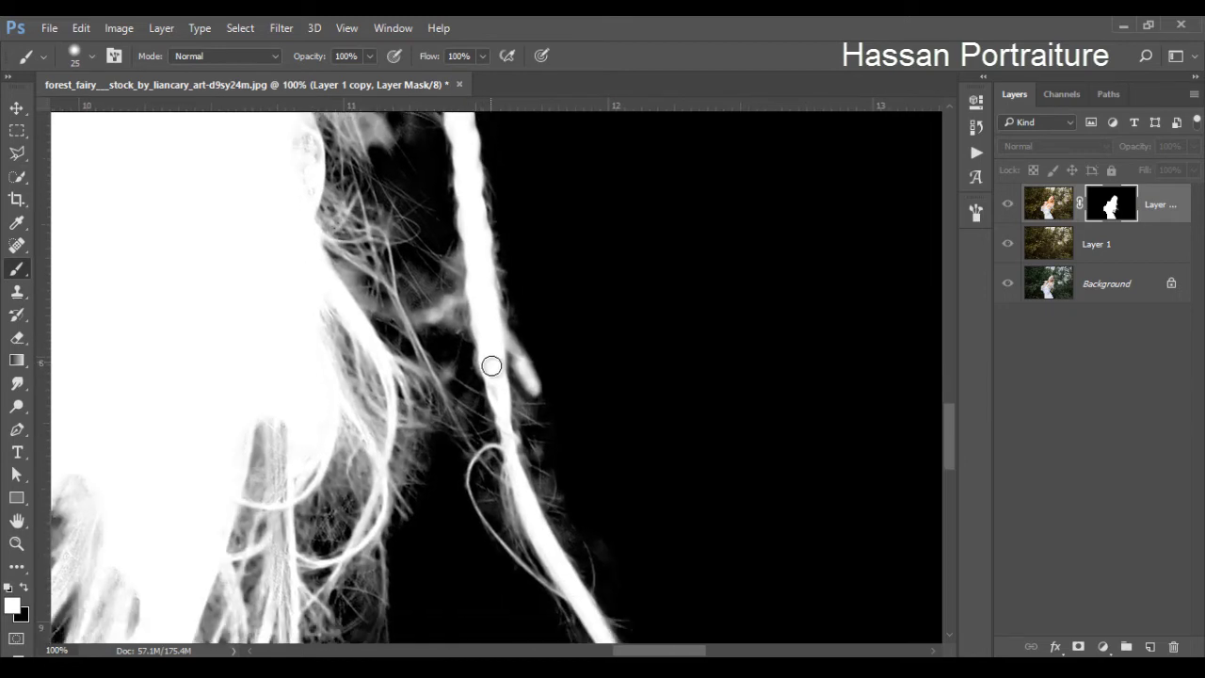
pyautogui.keyDown('alt'); pyautogui.click(511, 439); pyautogui.keyUp('alt')
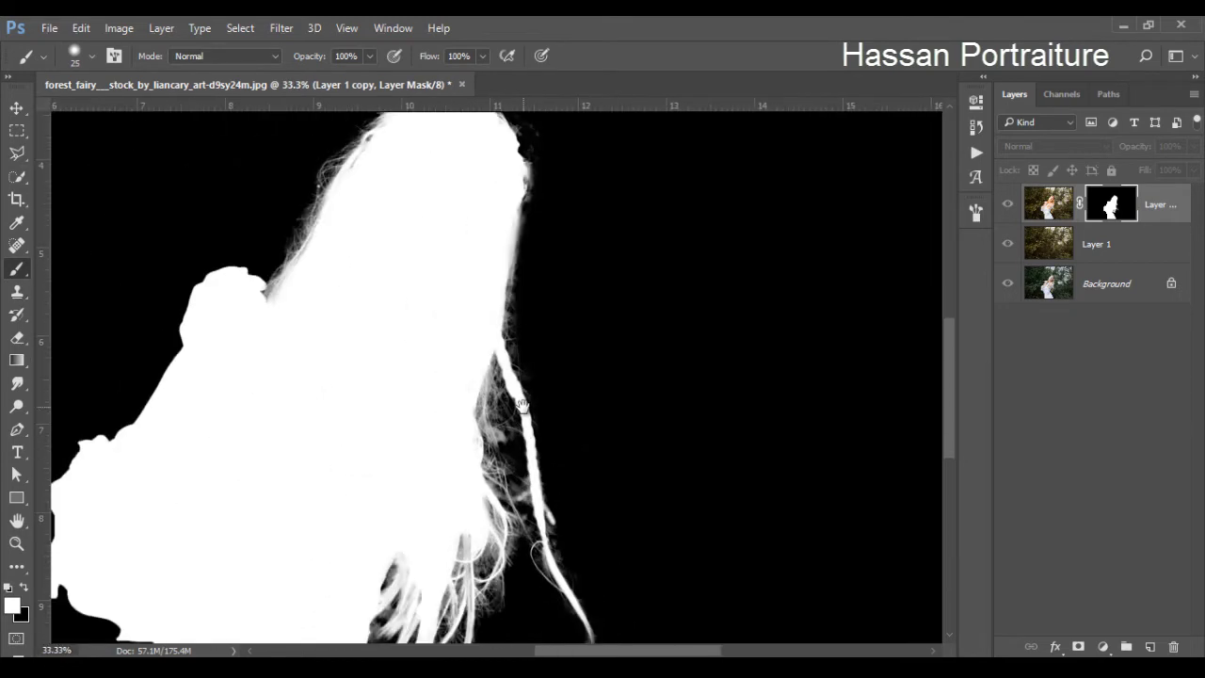
pyautogui.keyDown('ctrl'); pyautogui.click(484, 320); pyautogui.keyUp('ctrl')
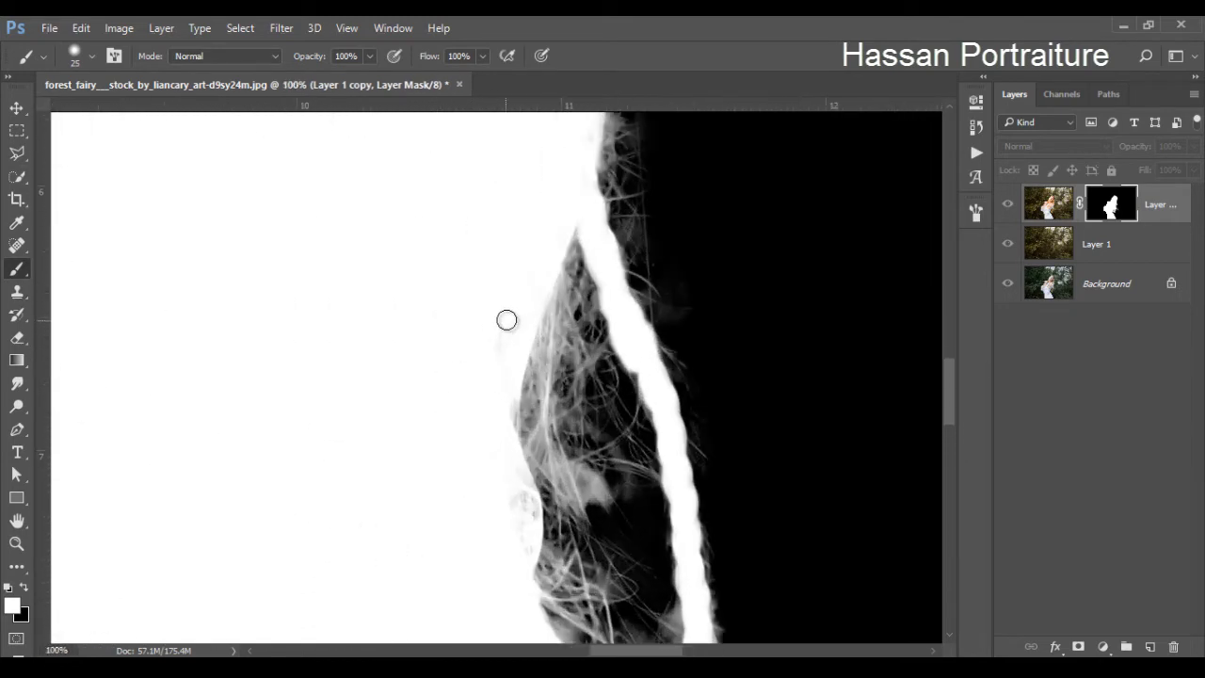
pyautogui.keyDown('alt'); pyautogui.click(519, 530); pyautogui.keyUp('alt')
pyautogui.keyDown('alt'); pyautogui.click(378, 511); pyautogui.keyUp('alt')
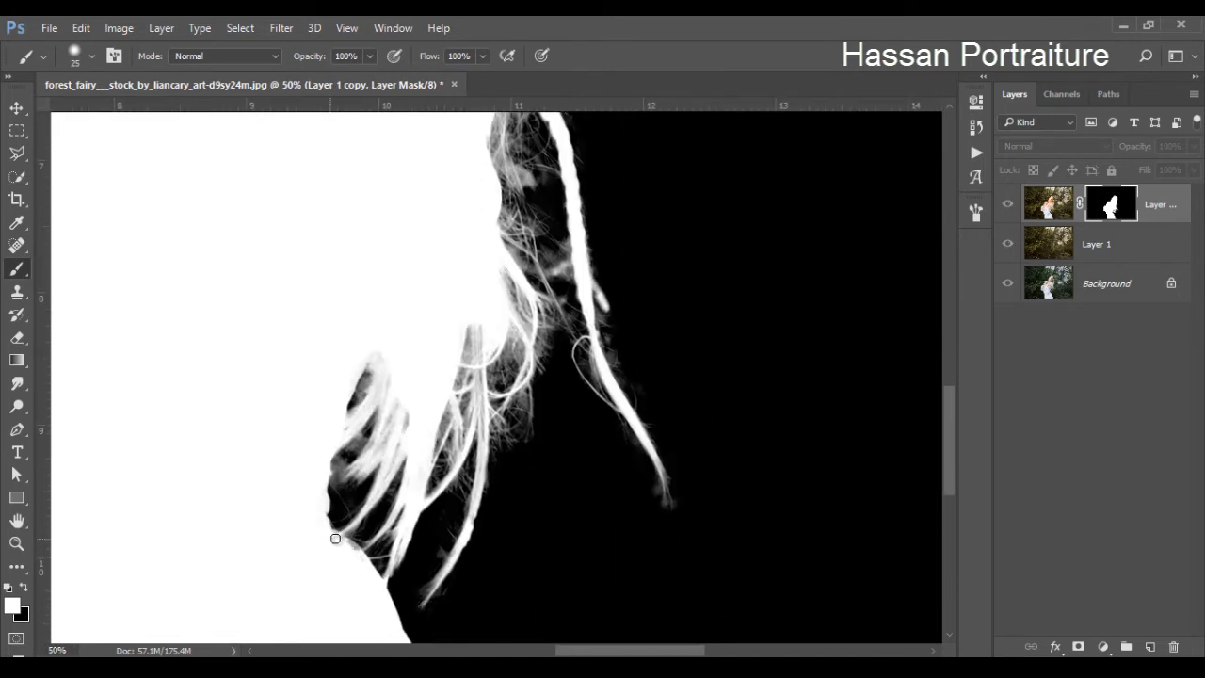
pyautogui.moveTo(362, 568); pyautogui.dragTo(345, 544)
# - Zoom out to review the whole mask silhouette and switch back to painting black
pyautogui.keyDown('alt'); pyautogui.click(357, 483); pyautogui.keyUp('alt')
pyautogui.keyDown('alt'); pyautogui.click(430, 533); pyautogui.keyUp('alt')
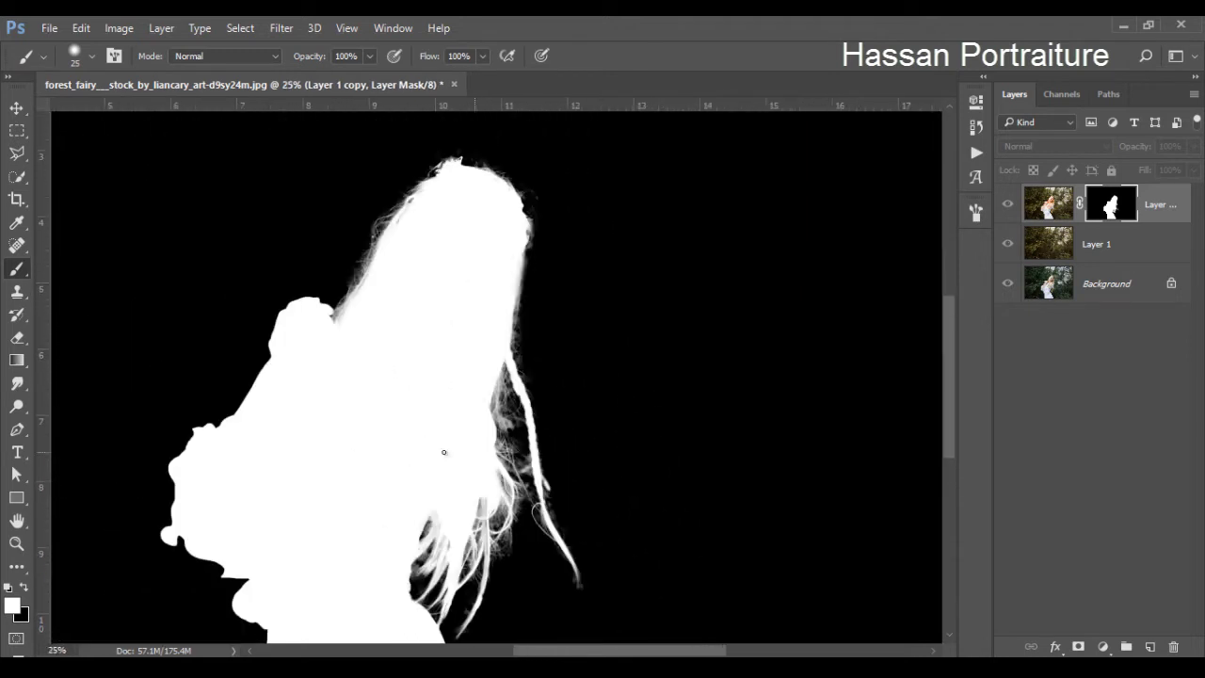
pyautogui.rightClick(568, 398)
pyautogui.press('Return')
pyautogui.press('x')
pyautogui.scroll(1, 430, 506)
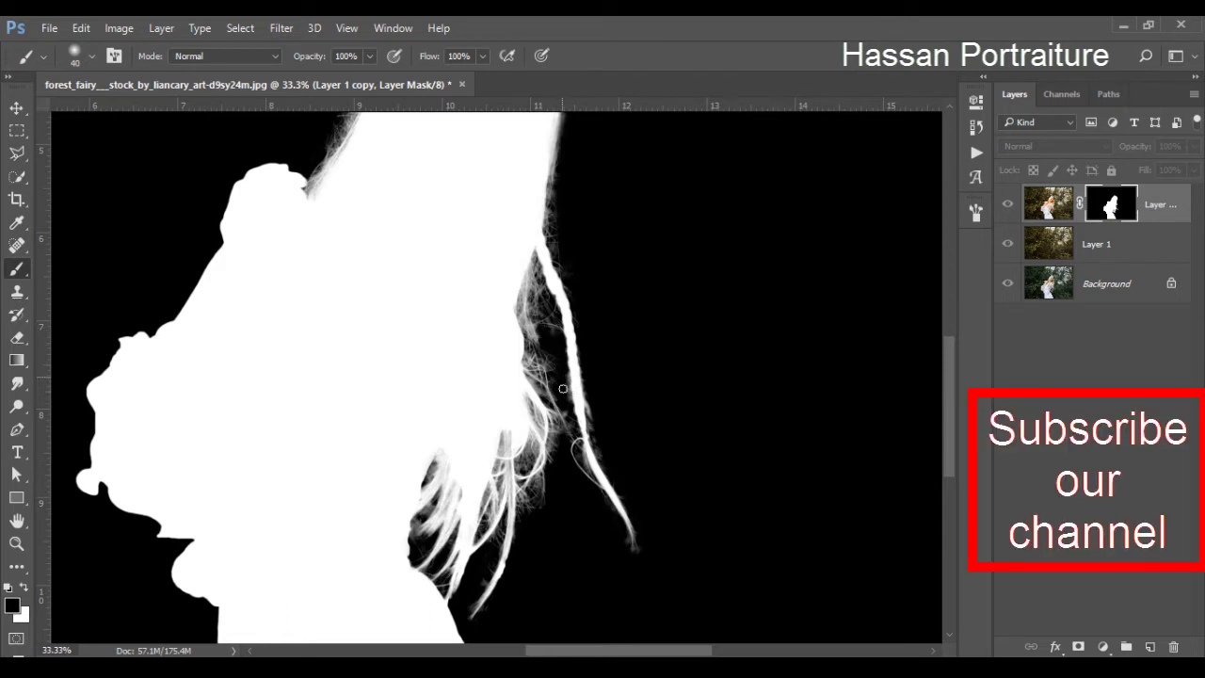
pyautogui.hotkey('ctrl', '-')
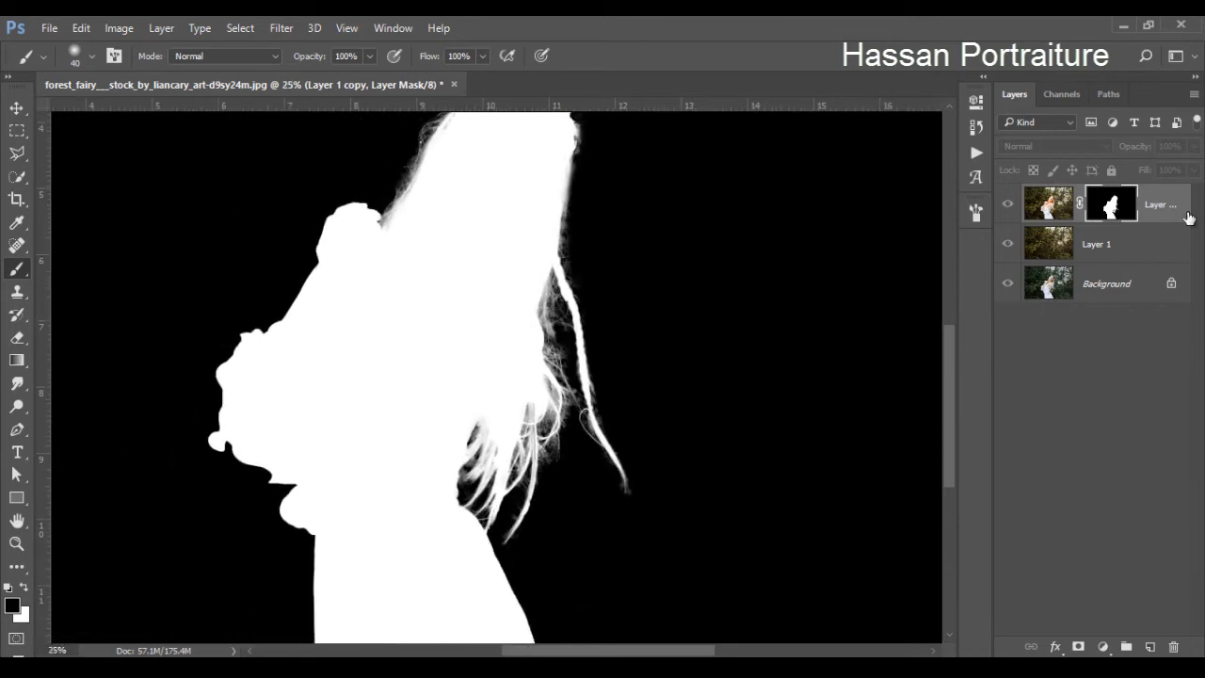
# - Return to the colour image, make Layer 1 active and hide the fairy layer
pyautogui.keyDown('alt'); pyautogui.click(1111, 209); pyautogui.keyUp('alt')
pyautogui.moveTo(663, 234); pyautogui.dragTo(677, 367)
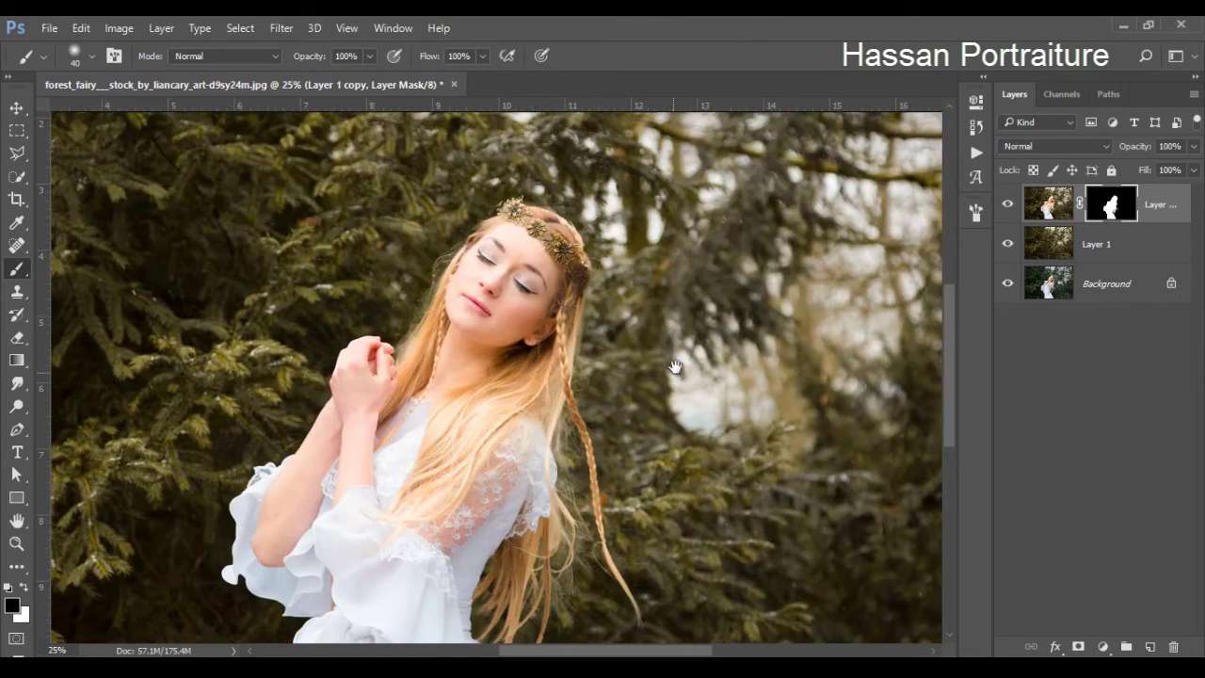
pyautogui.click(1073, 245)
pyautogui.click(1008, 204)
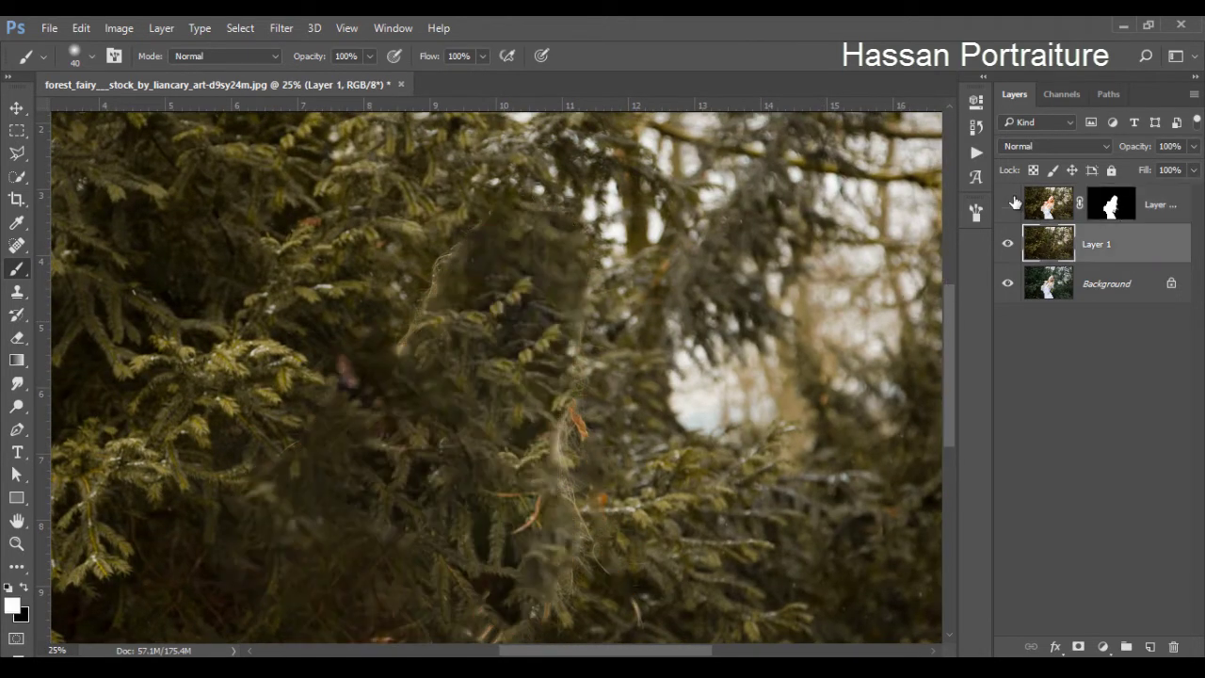
# - Spot-heal the leftover shapes, curved branch and blemishes in the forest foliage
pyautogui.click(17, 245)
pyautogui.click(597, 559)
pyautogui.moveTo(582, 528)
pyautogui.mouseDown()
pyautogui.moveTo(568, 453)
pyautogui.moveTo(587, 577)
pyautogui.mouseUp()
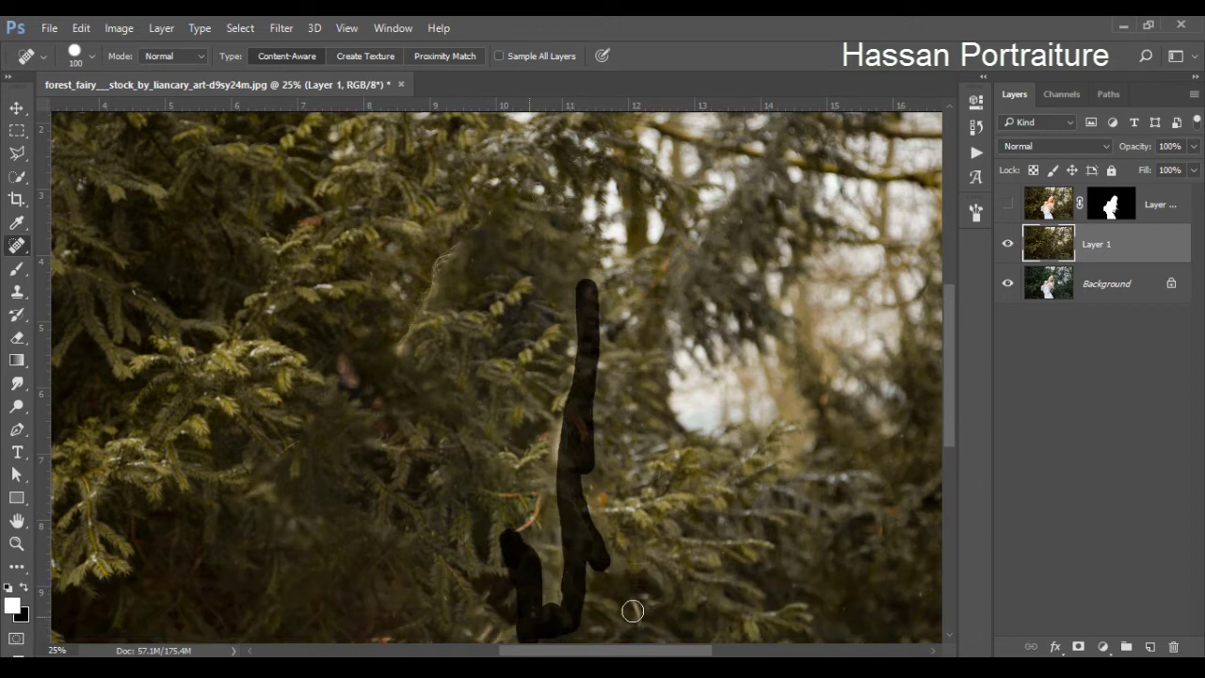
pyautogui.moveTo(621, 565)
pyautogui.mouseDown()
pyautogui.moveTo(590, 417)
pyautogui.moveTo(605, 465)
pyautogui.mouseUp()
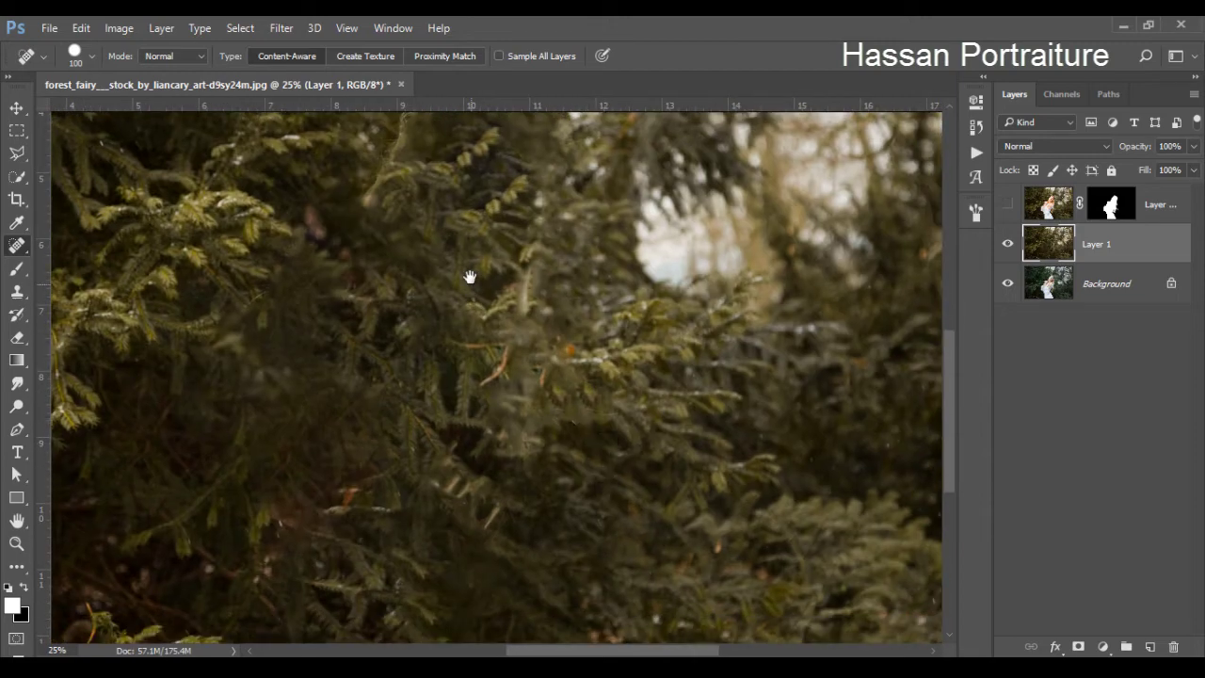
pyautogui.moveTo(475, 265)
pyautogui.mouseDown()
pyautogui.moveTo(495, 425)
pyautogui.moveTo(549, 477)
pyautogui.mouseUp()
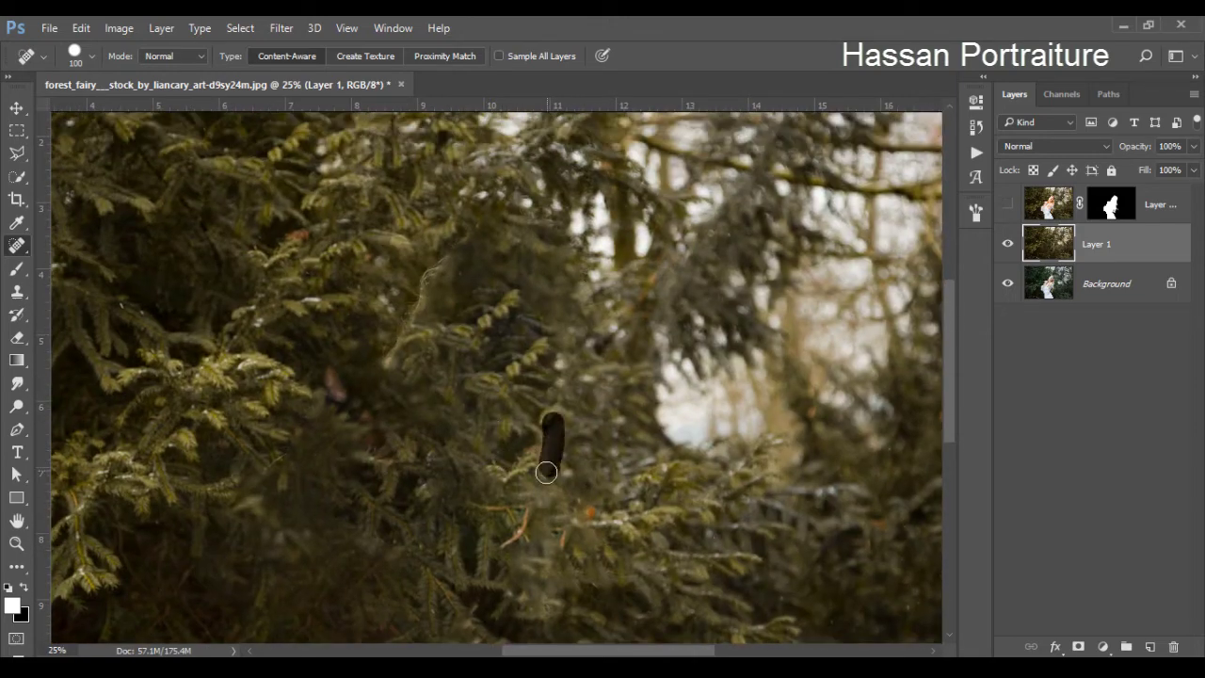
pyautogui.moveTo(585, 292)
pyautogui.mouseDown()
pyautogui.moveTo(426, 227)
pyautogui.moveTo(439, 261)
pyautogui.moveTo(395, 349)
pyautogui.moveTo(443, 234)
pyautogui.moveTo(549, 235)
pyautogui.moveTo(525, 220)
pyautogui.moveTo(510, 233)
pyautogui.moveTo(607, 306)
pyautogui.moveTo(578, 293)
pyautogui.moveTo(610, 344)
pyautogui.mouseUp()
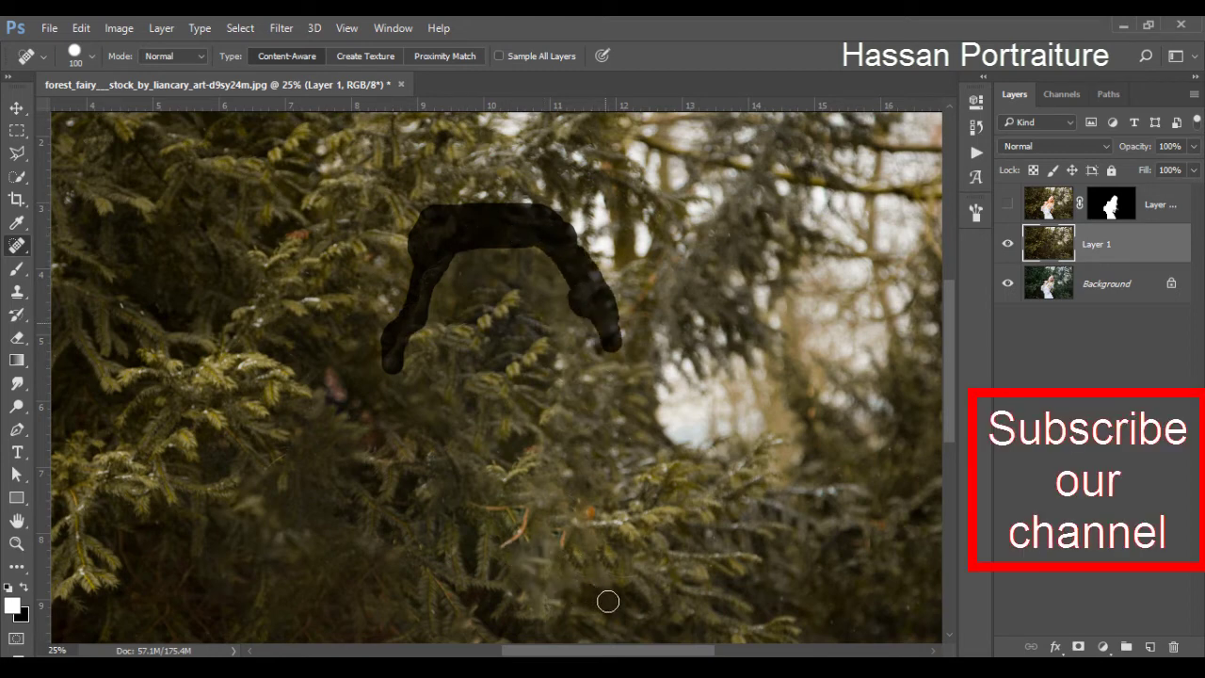
pyautogui.moveTo(608, 540); pyautogui.dragTo(621, 371)
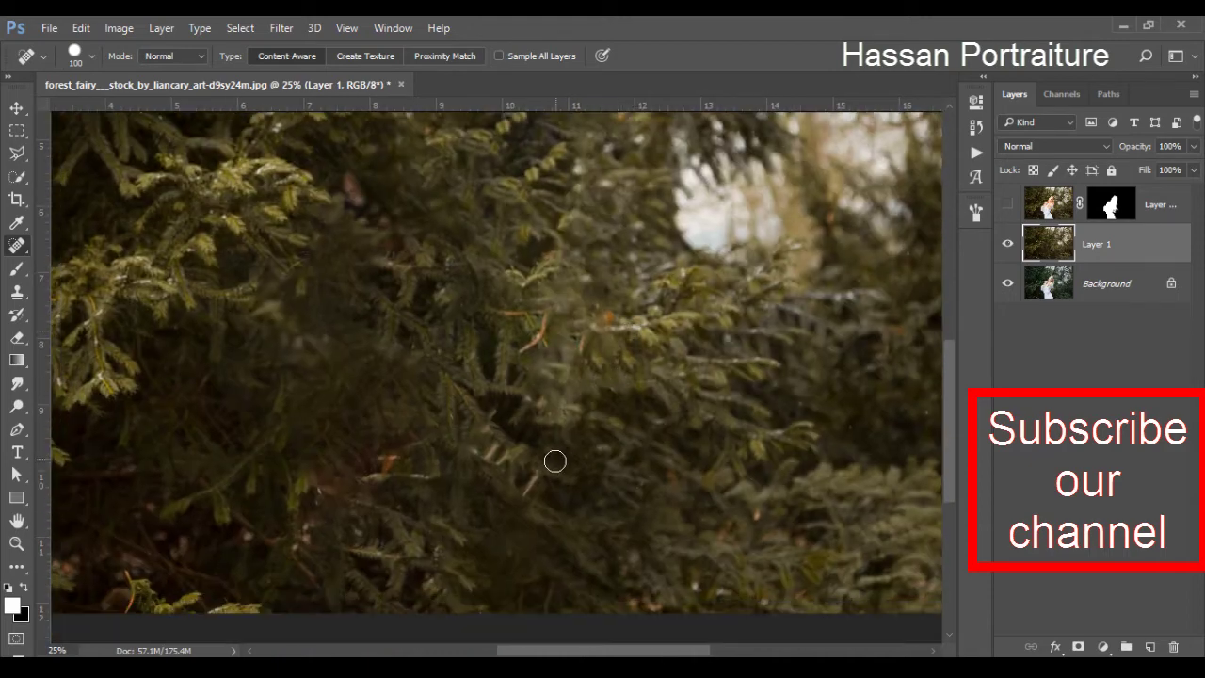
pyautogui.moveTo(555, 461); pyautogui.dragTo(553, 443)
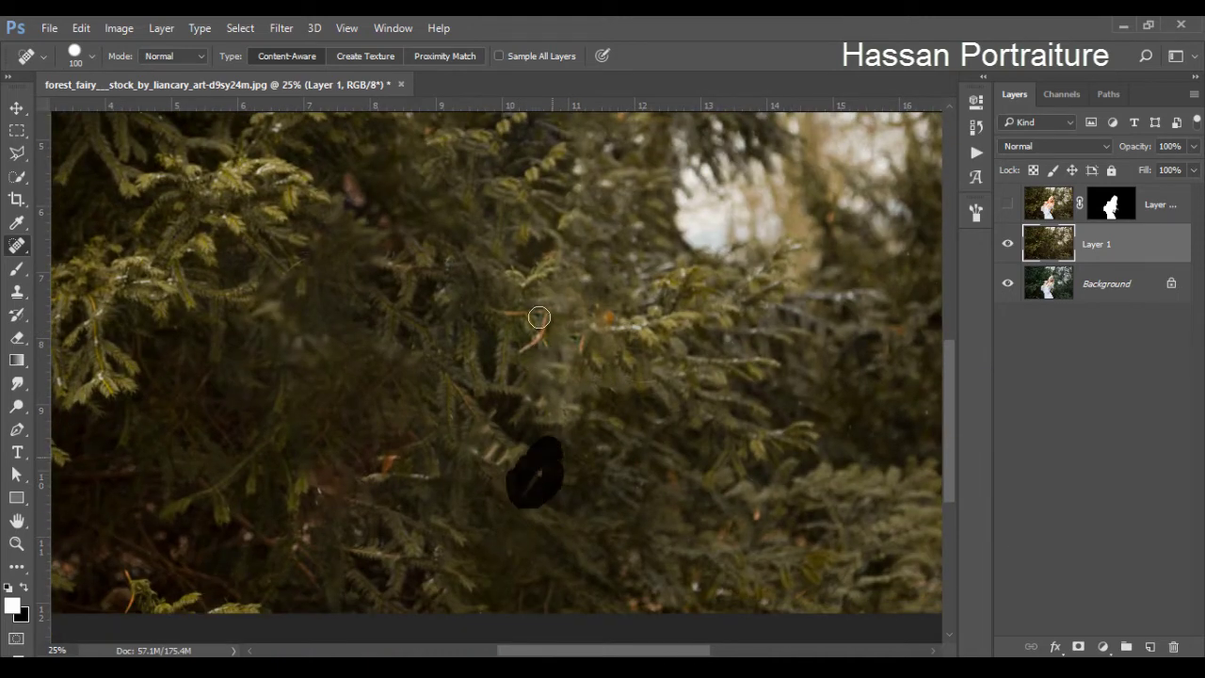
pyautogui.moveTo(525, 349); pyautogui.dragTo(544, 347)
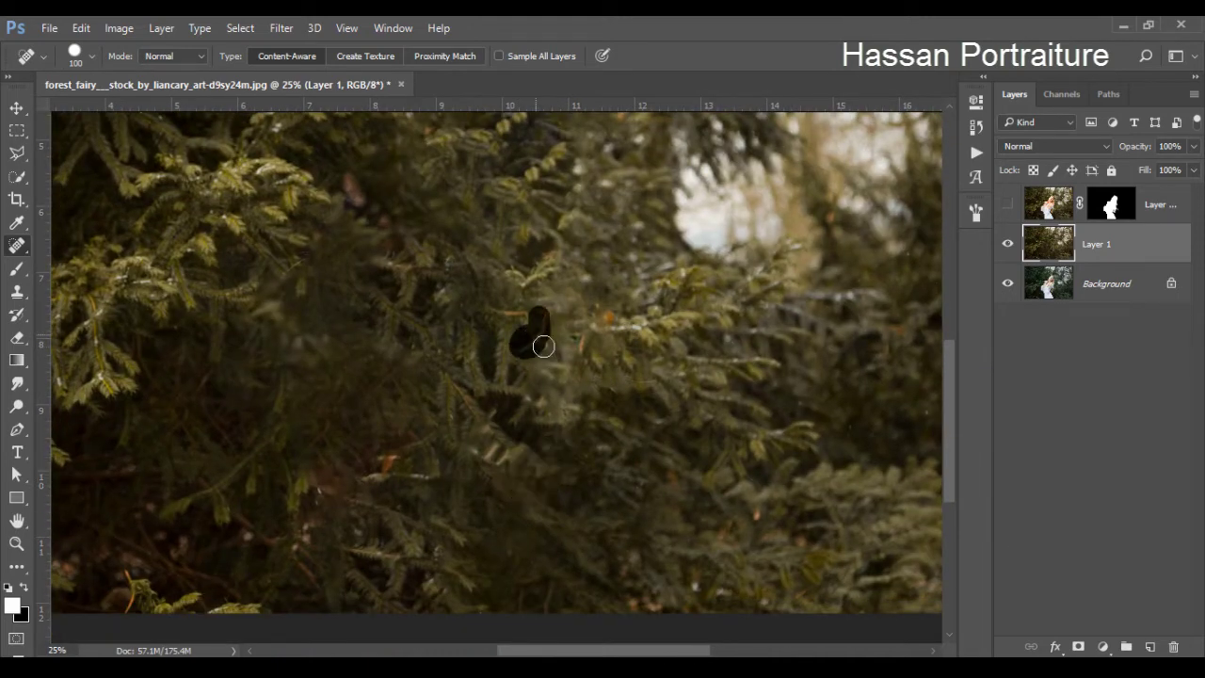
pyautogui.click(588, 463)
# - Fit the whole image in view and show the masked fairy layer again
pyautogui.keyDown('alt'); pyautogui.click(573, 287); pyautogui.keyUp('alt')
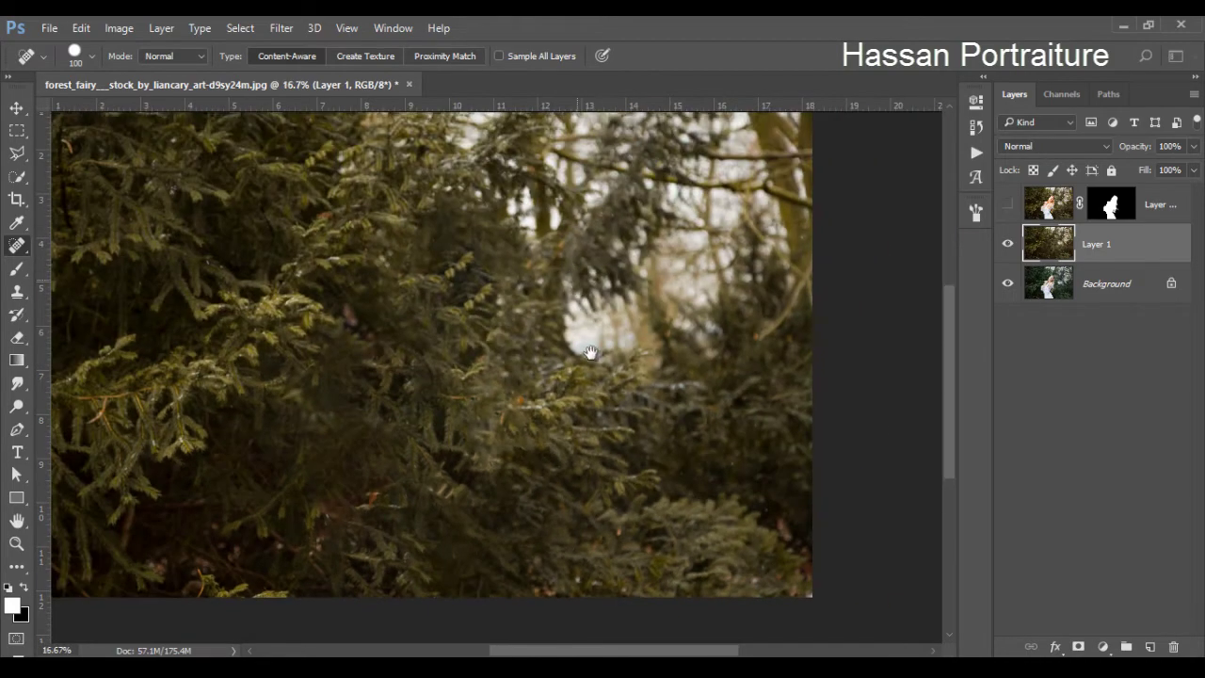
pyautogui.keyDown('alt'); pyautogui.click(531, 419); pyautogui.keyUp('alt')
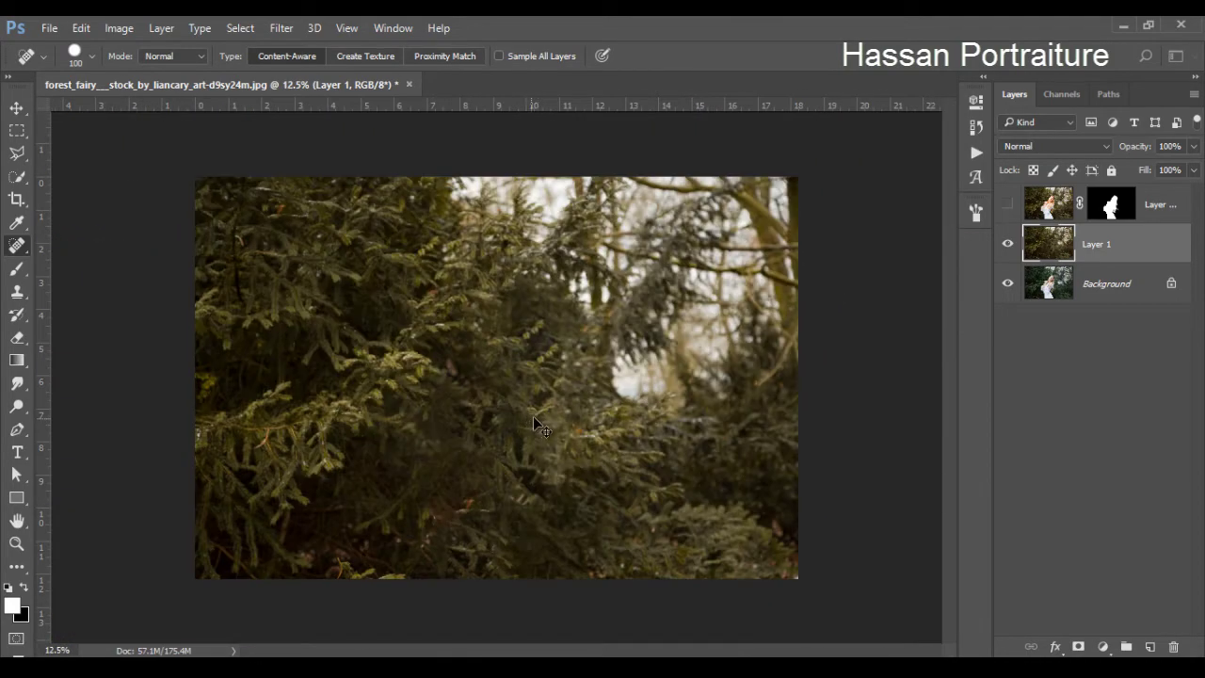
pyautogui.hotkey('ctrl', '0')
pyautogui.click(1007, 205)
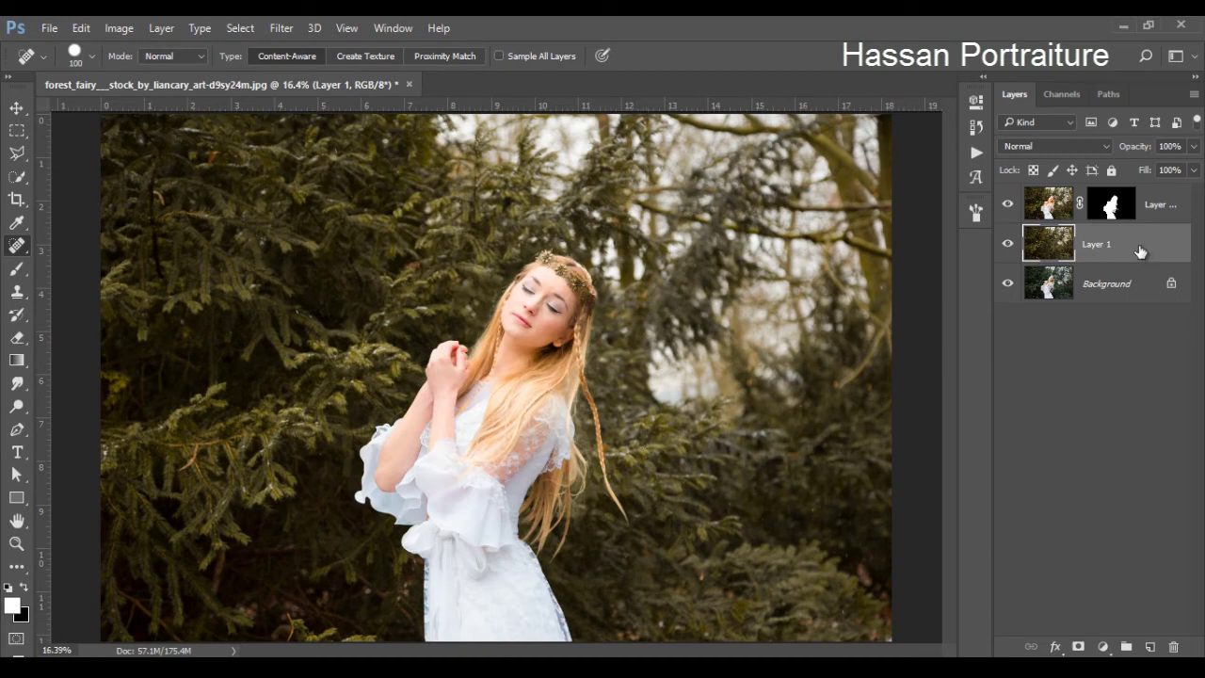
# - Apply a 78.4-pixel Gaussian Blur to Layer 1's forest background
pyautogui.click(279, 30)
pyautogui.moveTo(289, 222)
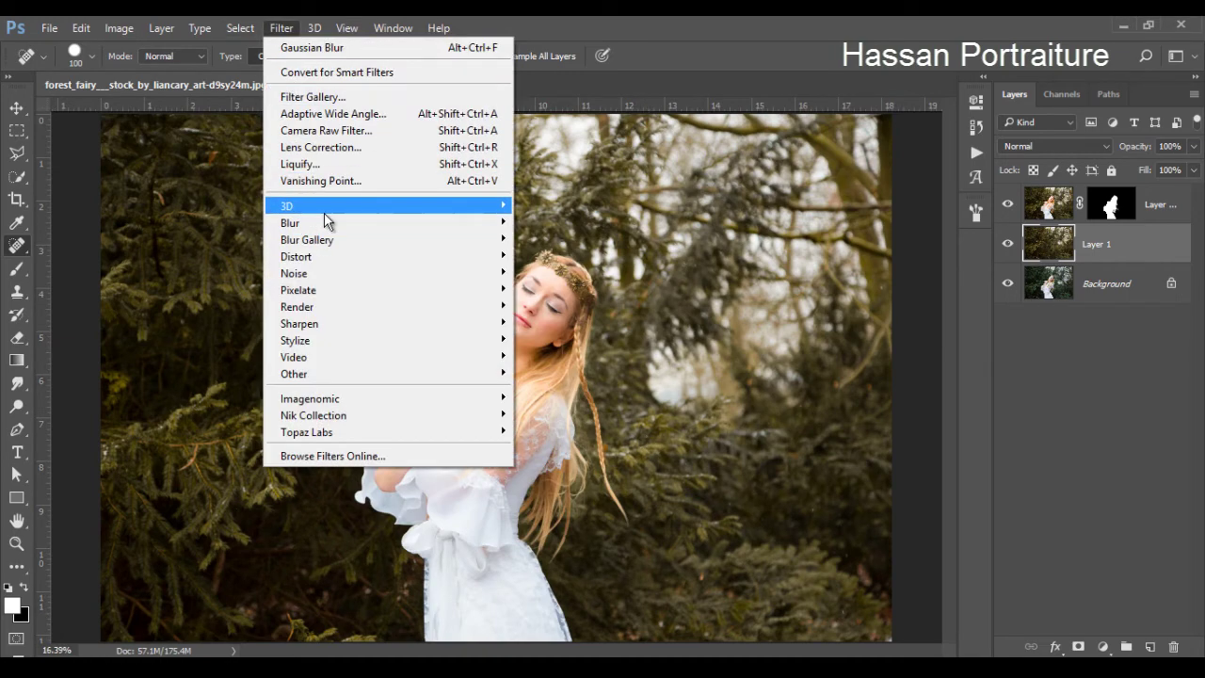
pyautogui.click(582, 288)
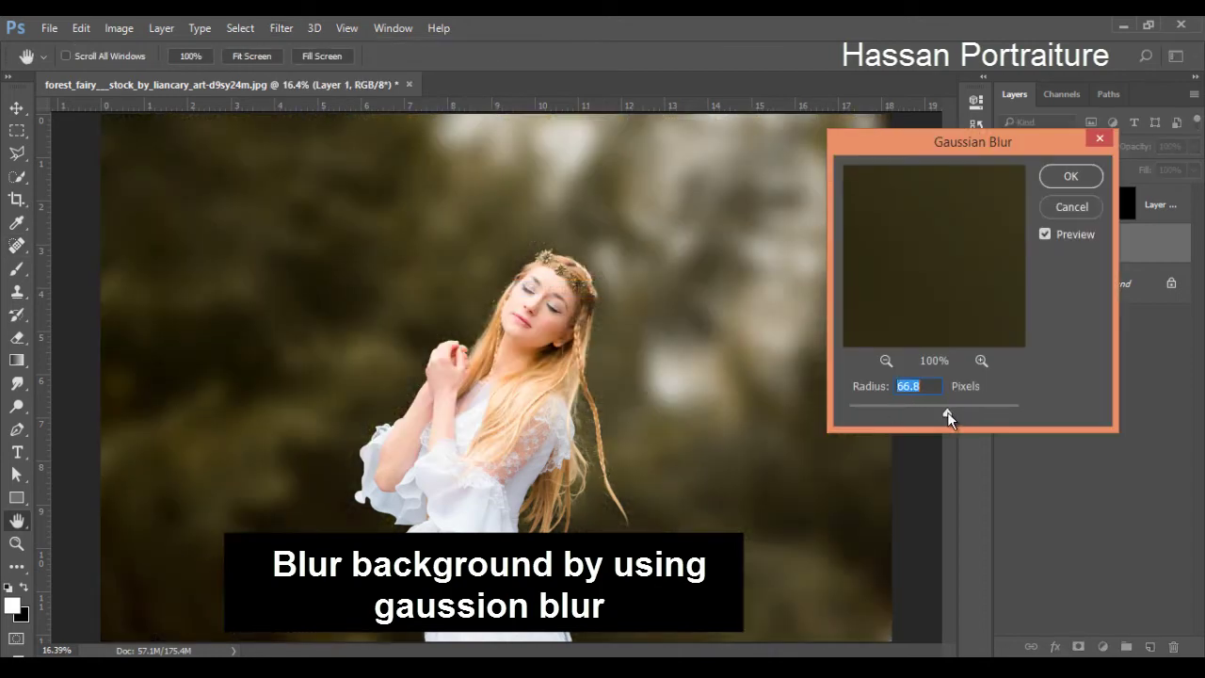
pyautogui.moveTo(947, 411); pyautogui.dragTo(950, 410)
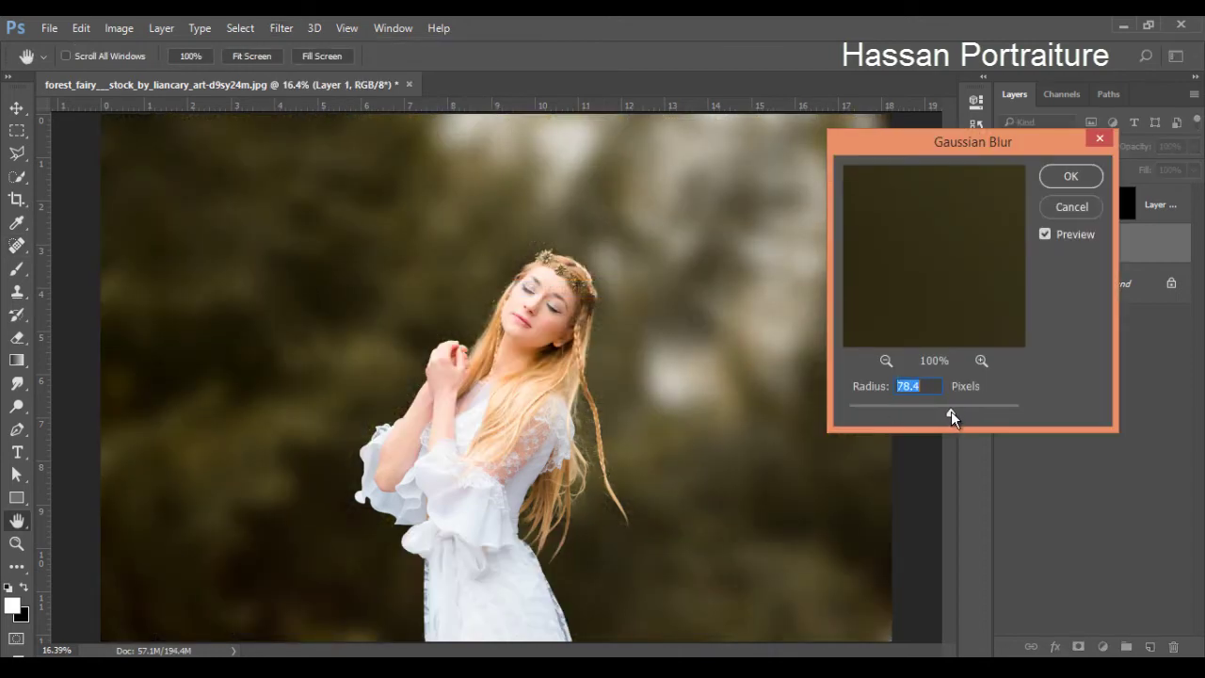
pyautogui.click(1067, 178)
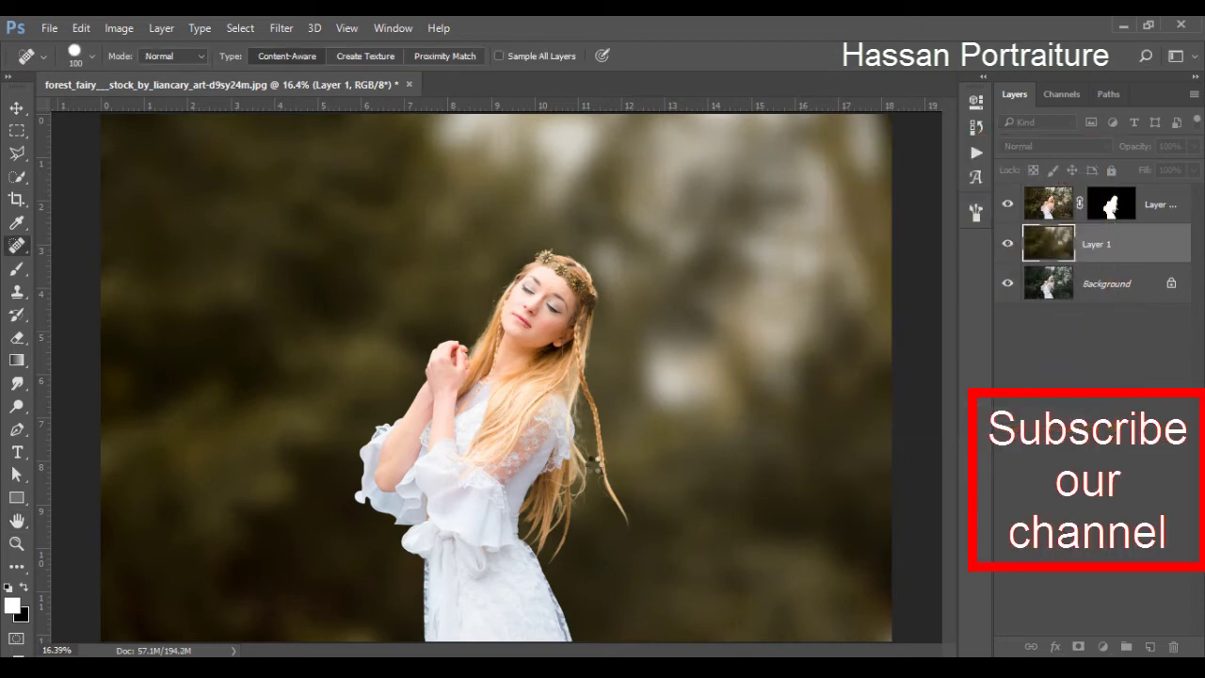
# - Target the fairy's mask with the Brush tool, inspect the hair and sleeve edges, then zoom out
pyautogui.keyDown('ctrl'); pyautogui.click(591, 413); pyautogui.keyUp('ctrl')
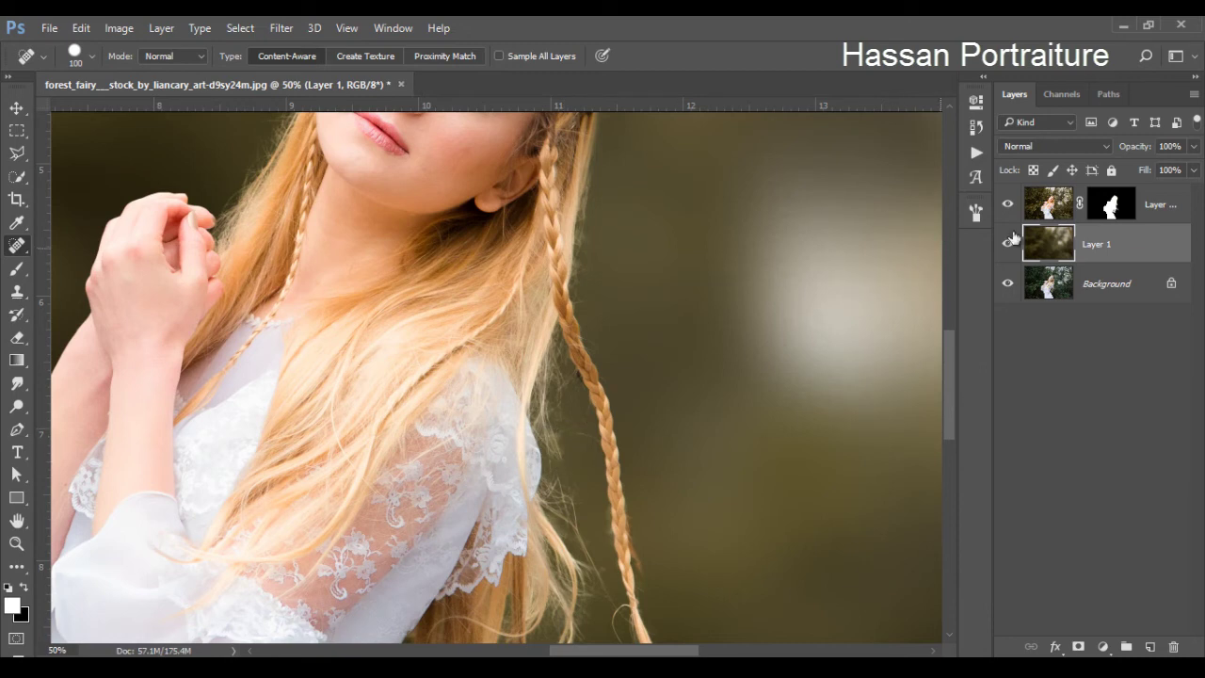
pyautogui.click(1110, 210)
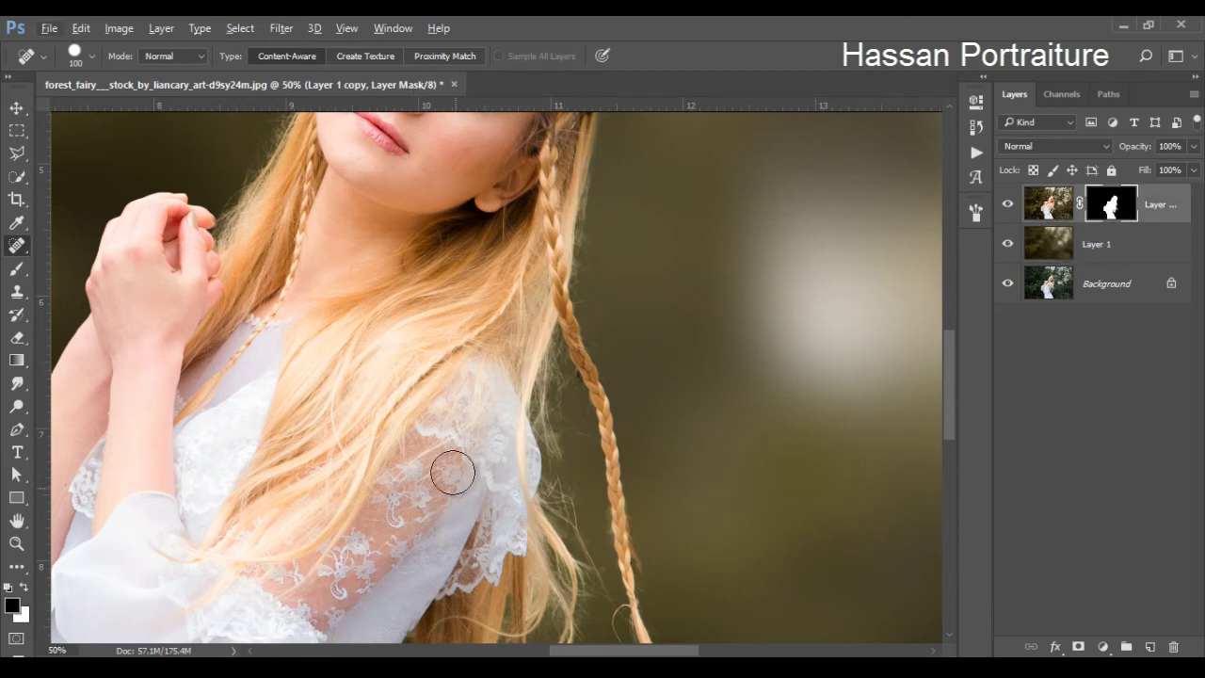
pyautogui.click(17, 268)
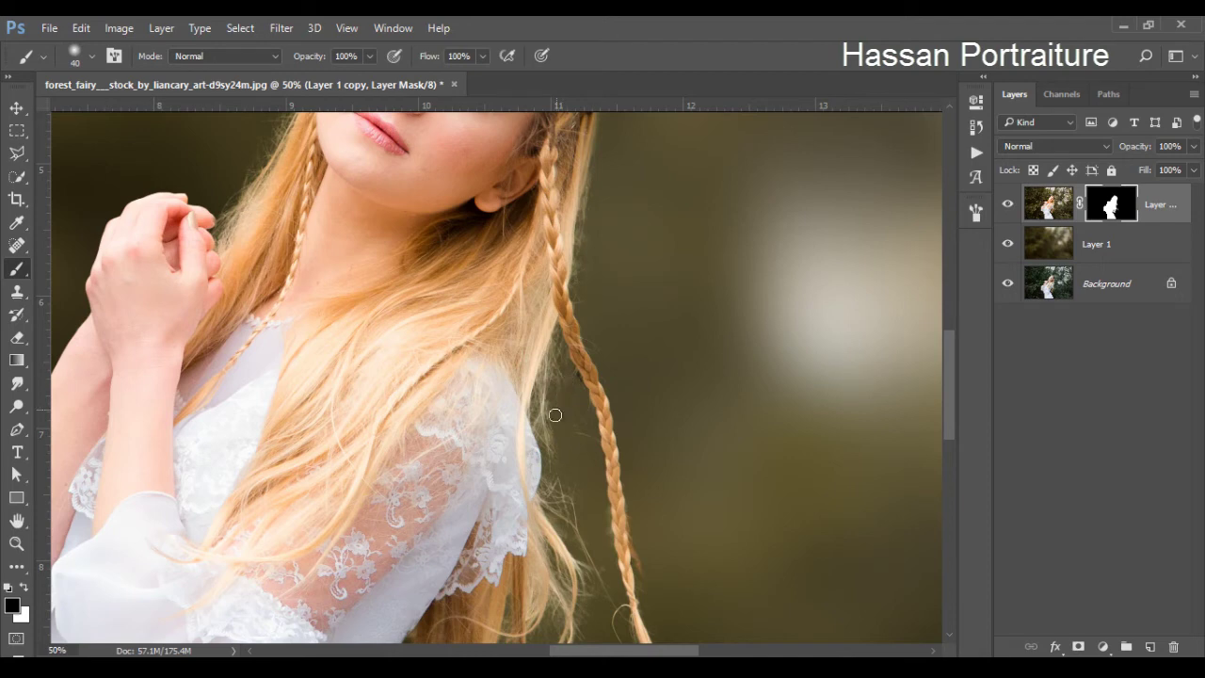
pyautogui.scroll(-3, 588, 447)
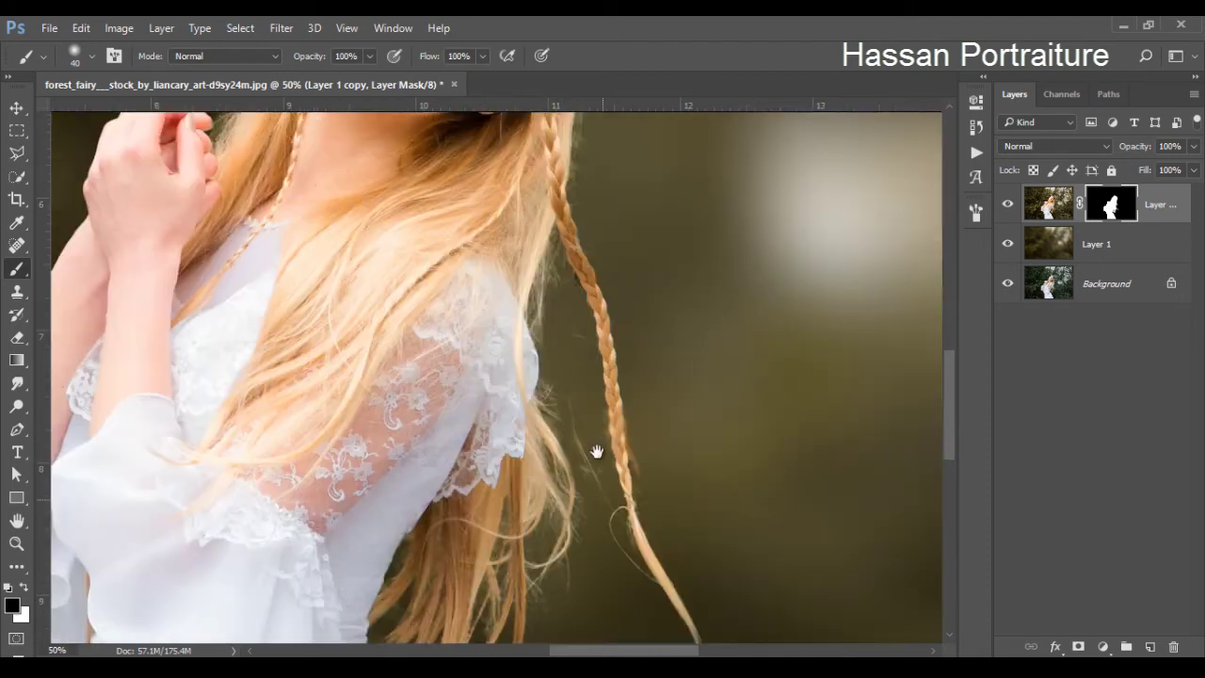
pyautogui.scroll(-2, 579, 396)
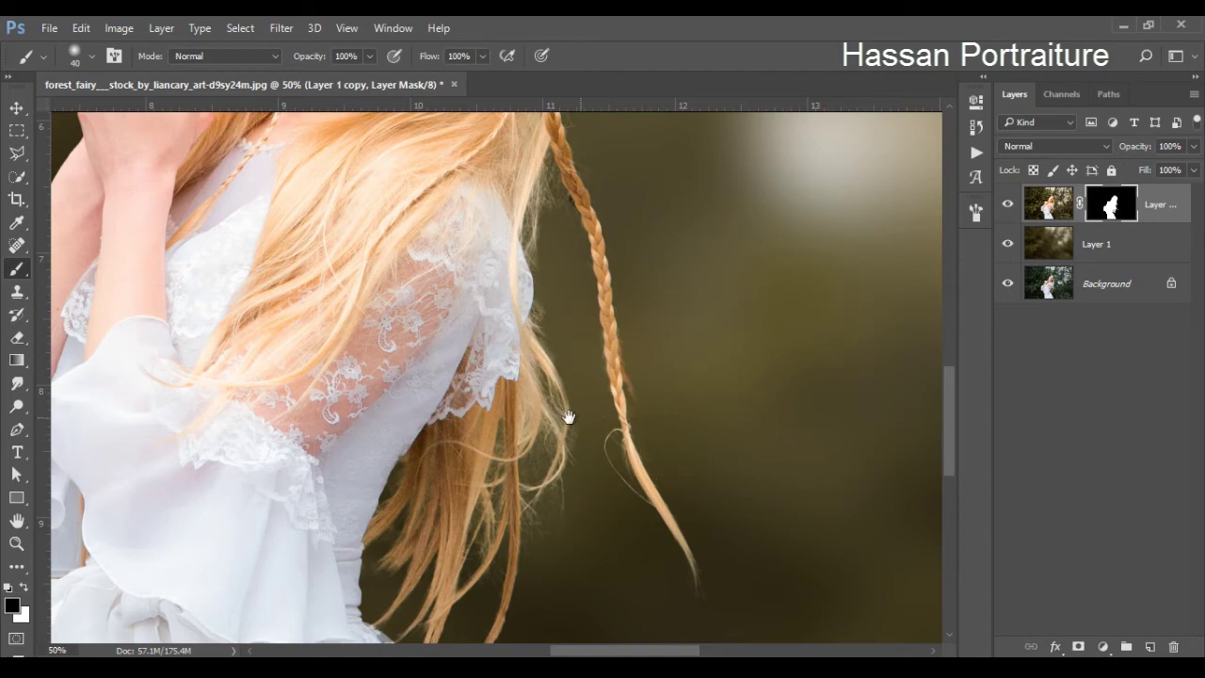
pyautogui.moveTo(569, 417); pyautogui.dragTo(492, 360)
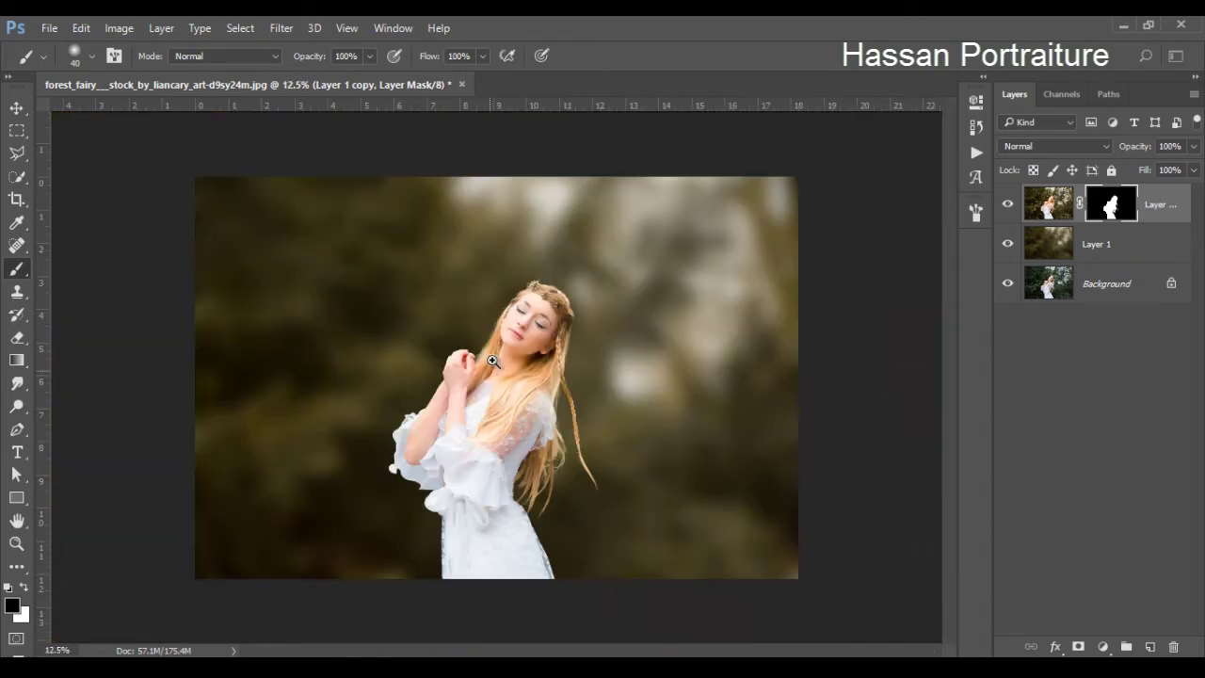
# - Add a new Gradient fill layer over the image
pyautogui.click(492, 361)
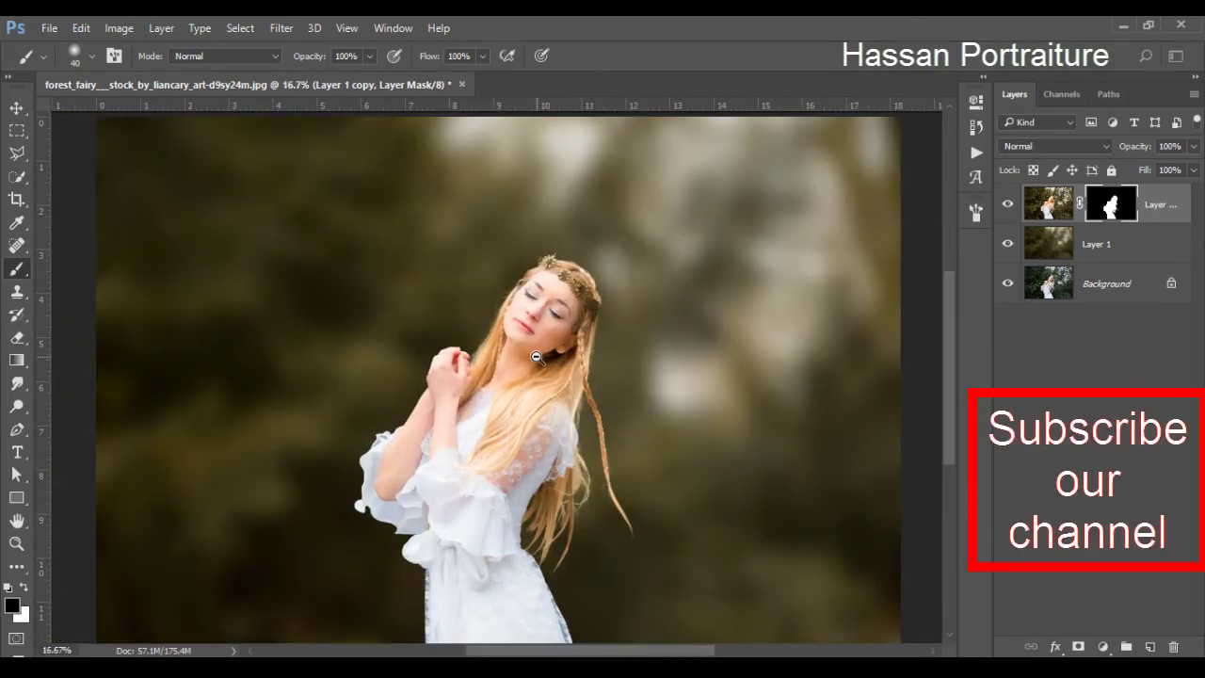
pyautogui.hotkey('ctrl', '-')
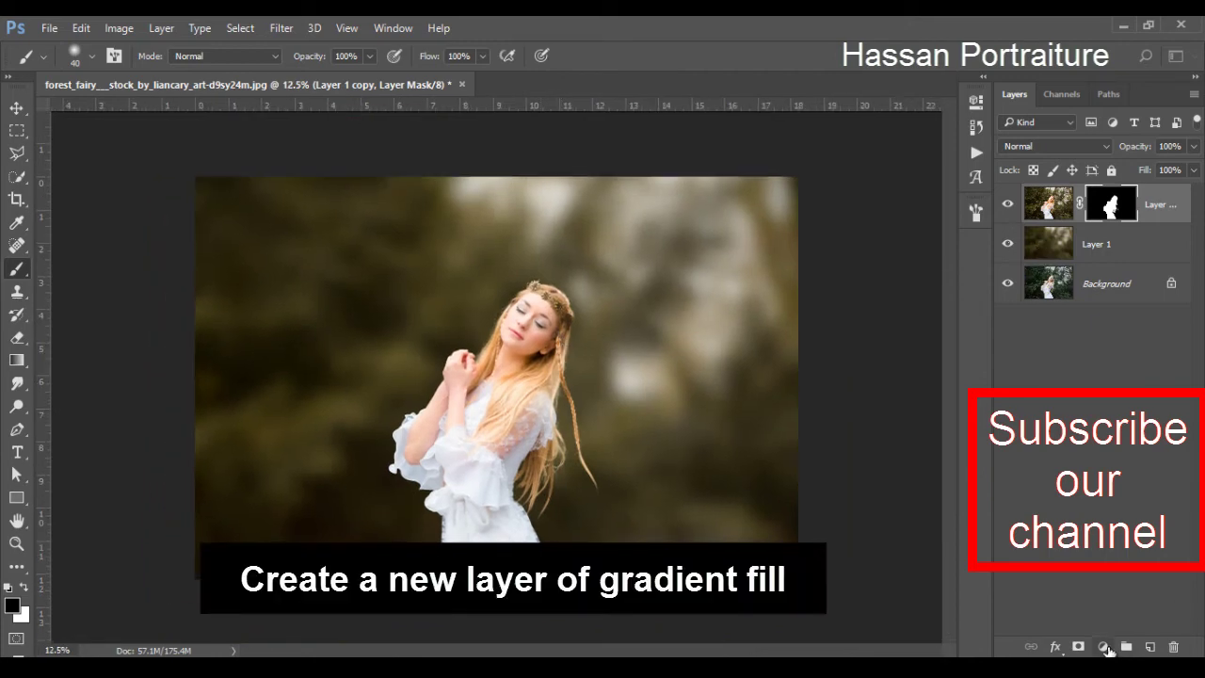
pyautogui.click(1104, 647)
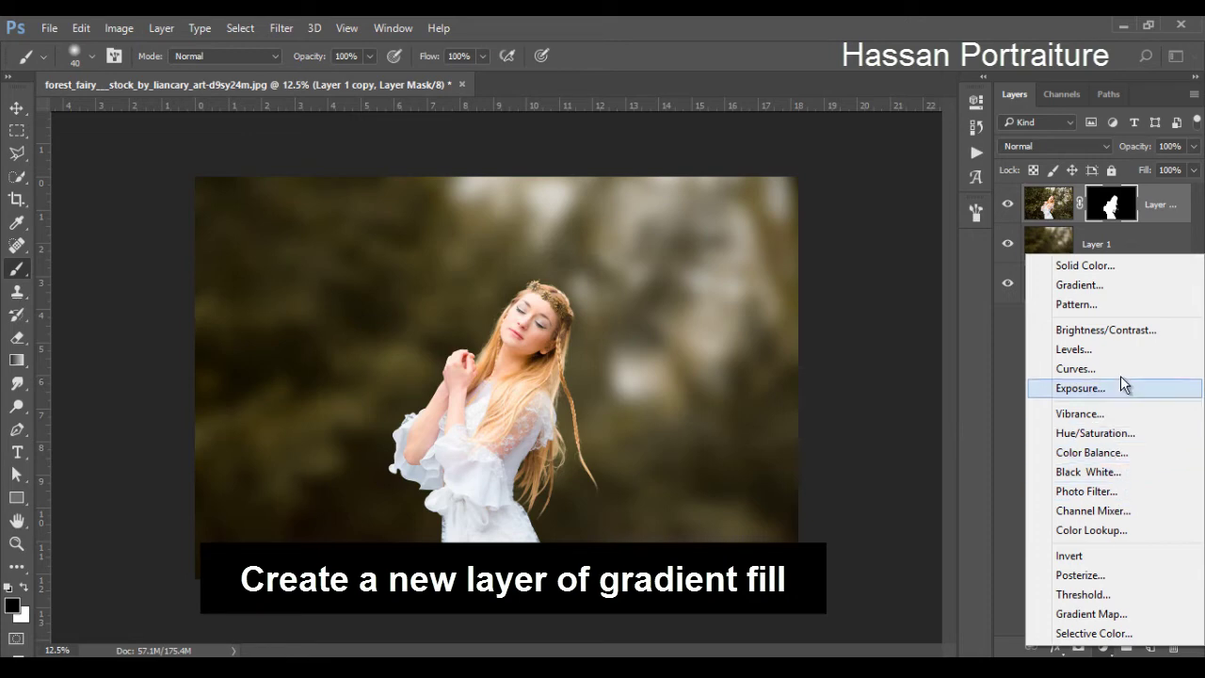
pyautogui.click(1112, 288)
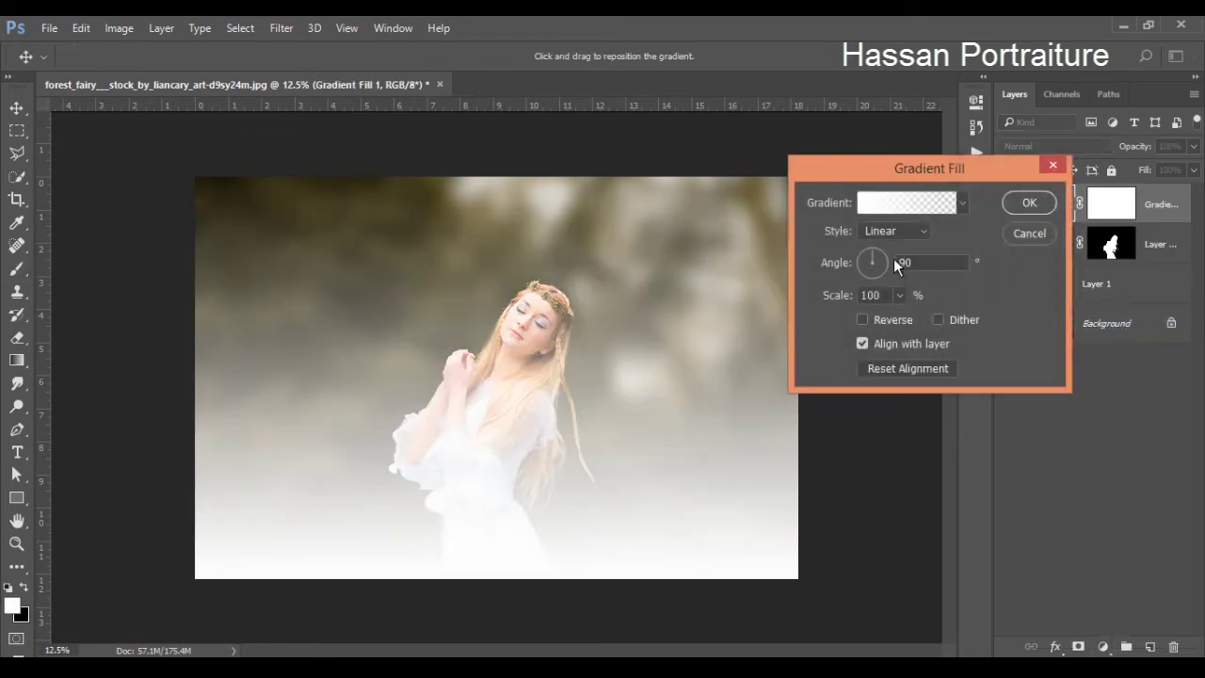
# - Set the gradient to reversed Neutral Density, Radial style, at 188% scale
pyautogui.click(895, 207)
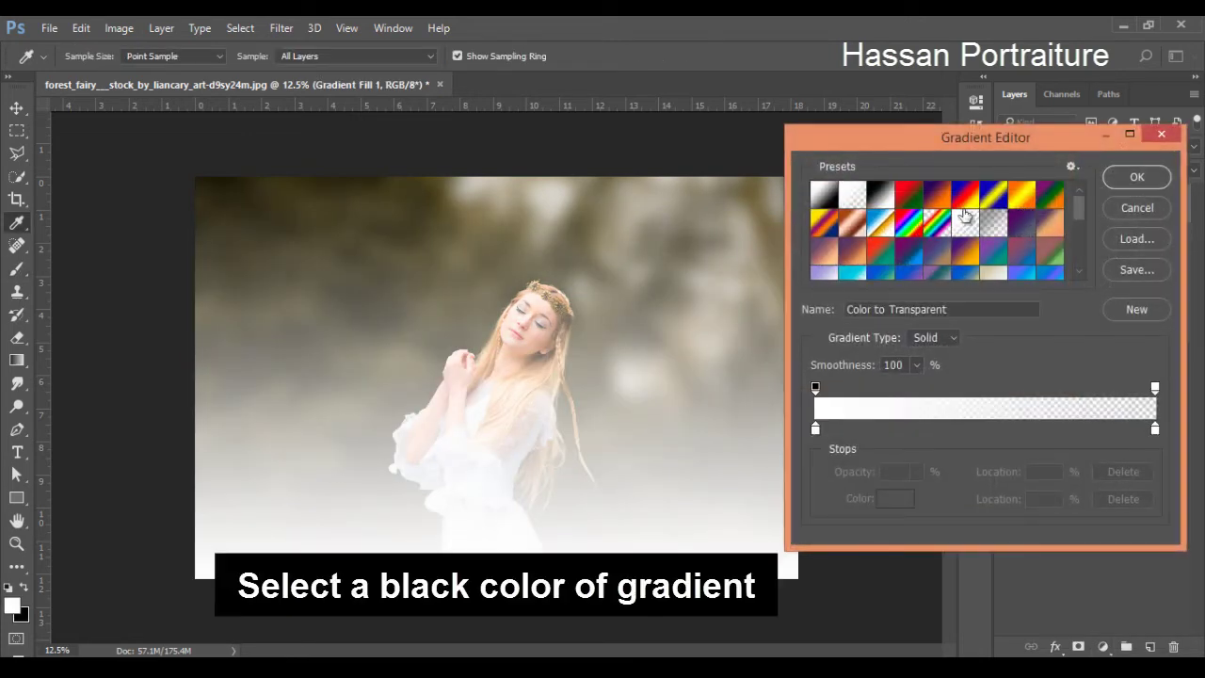
pyautogui.click(993, 226)
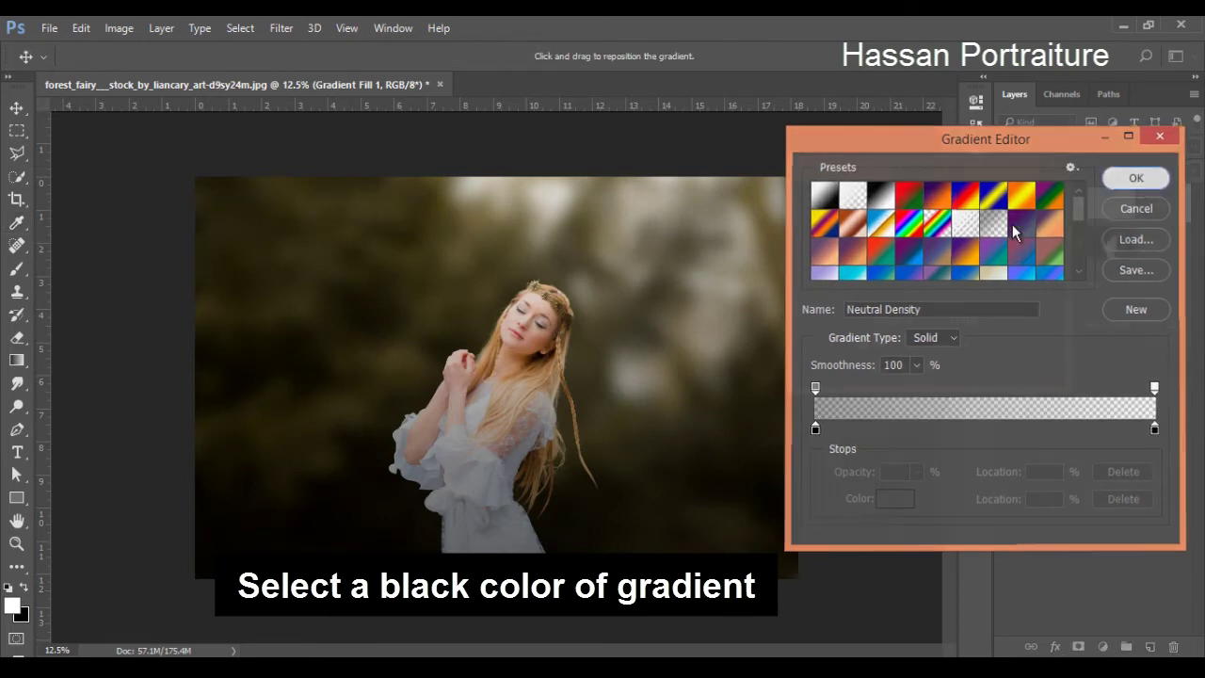
pyautogui.click(1136, 176)
pyautogui.click(862, 319)
pyautogui.click(894, 231)
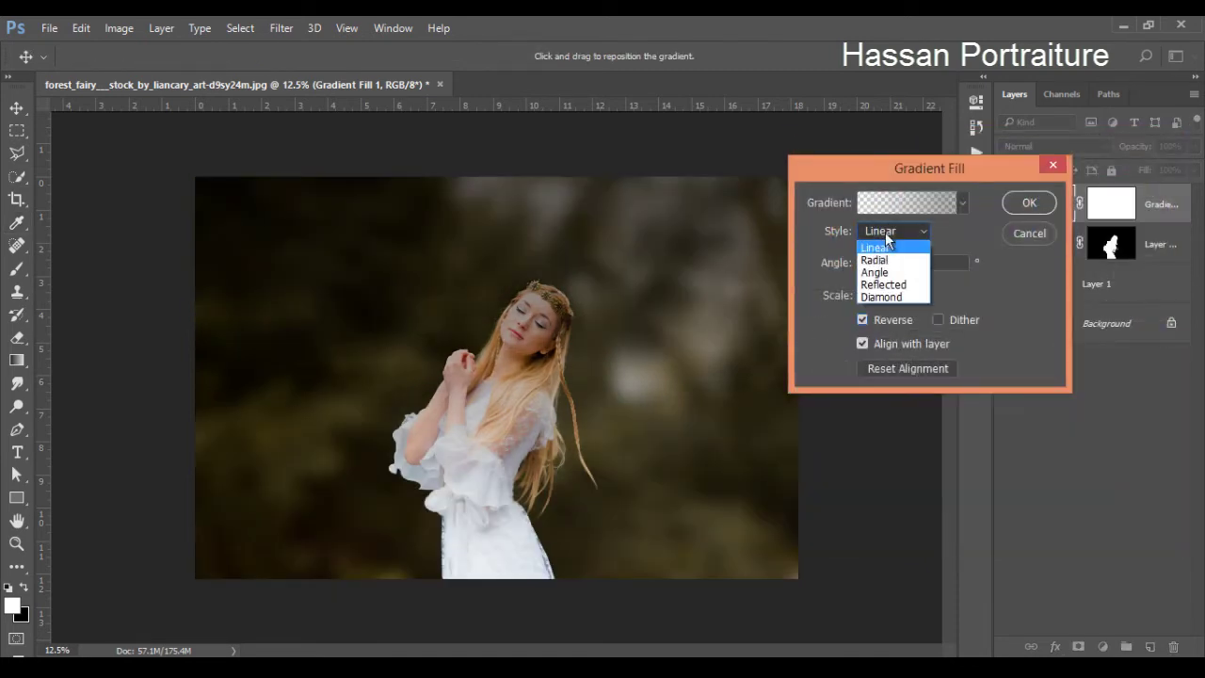
pyautogui.click(880, 254)
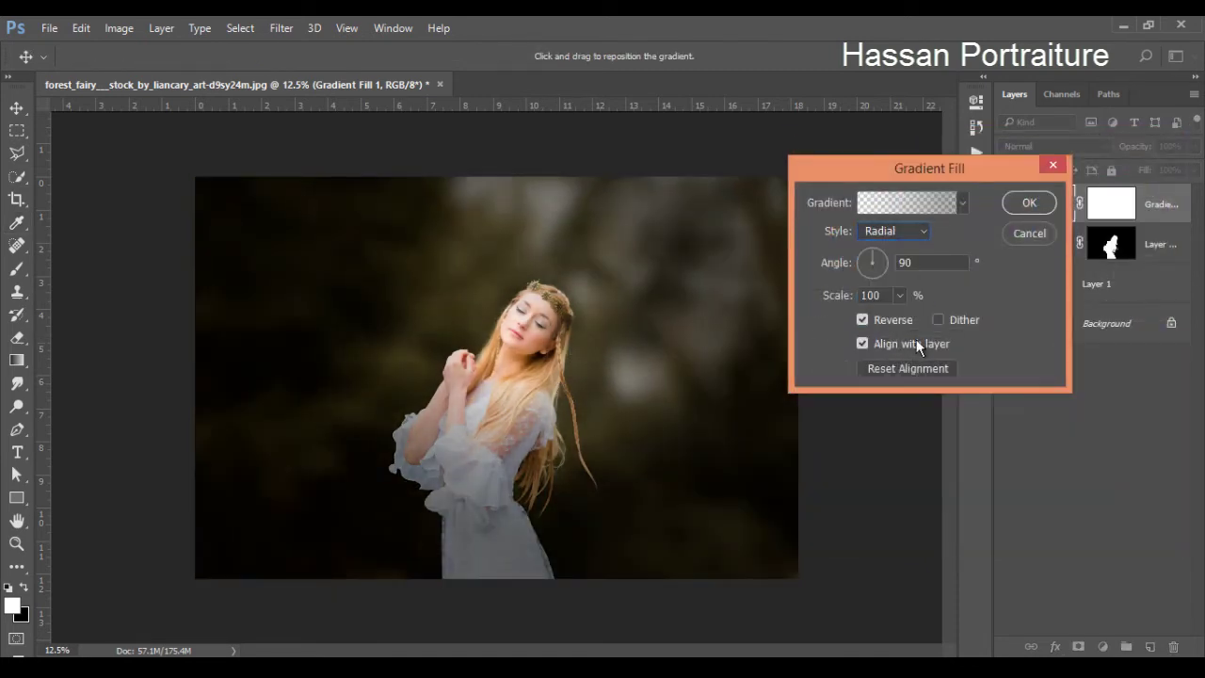
pyautogui.click(899, 295)
pyautogui.moveTo(903, 318); pyautogui.dragTo(906, 319)
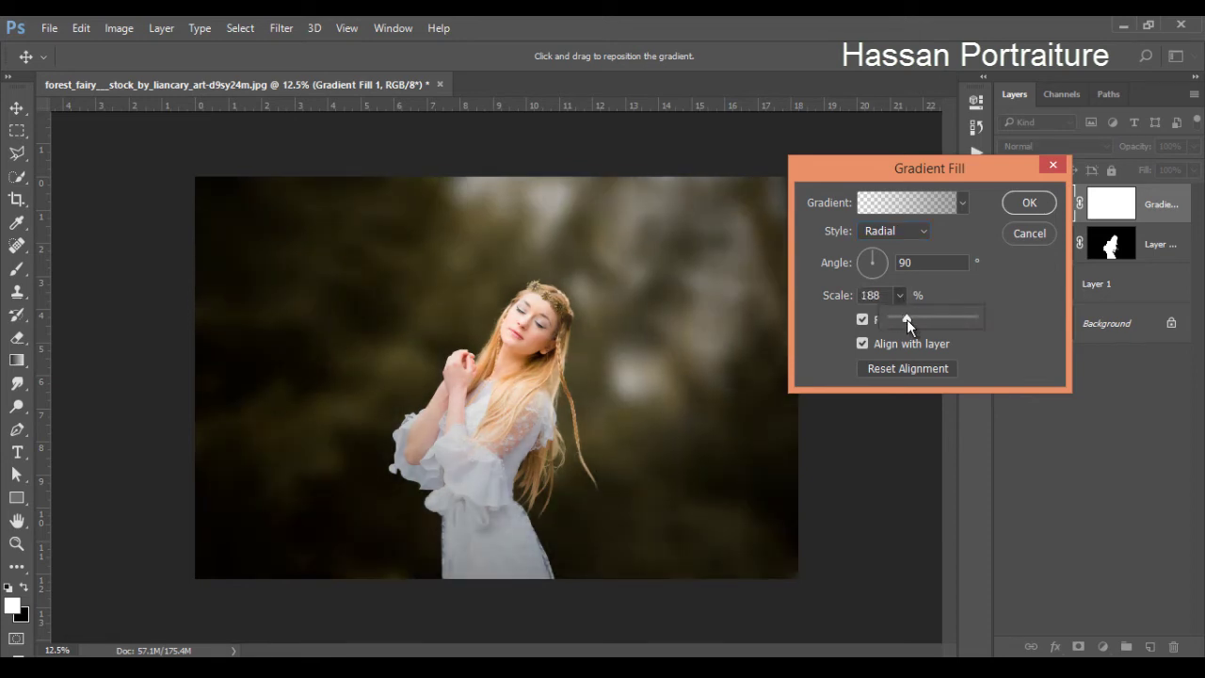
pyautogui.click(1035, 203)
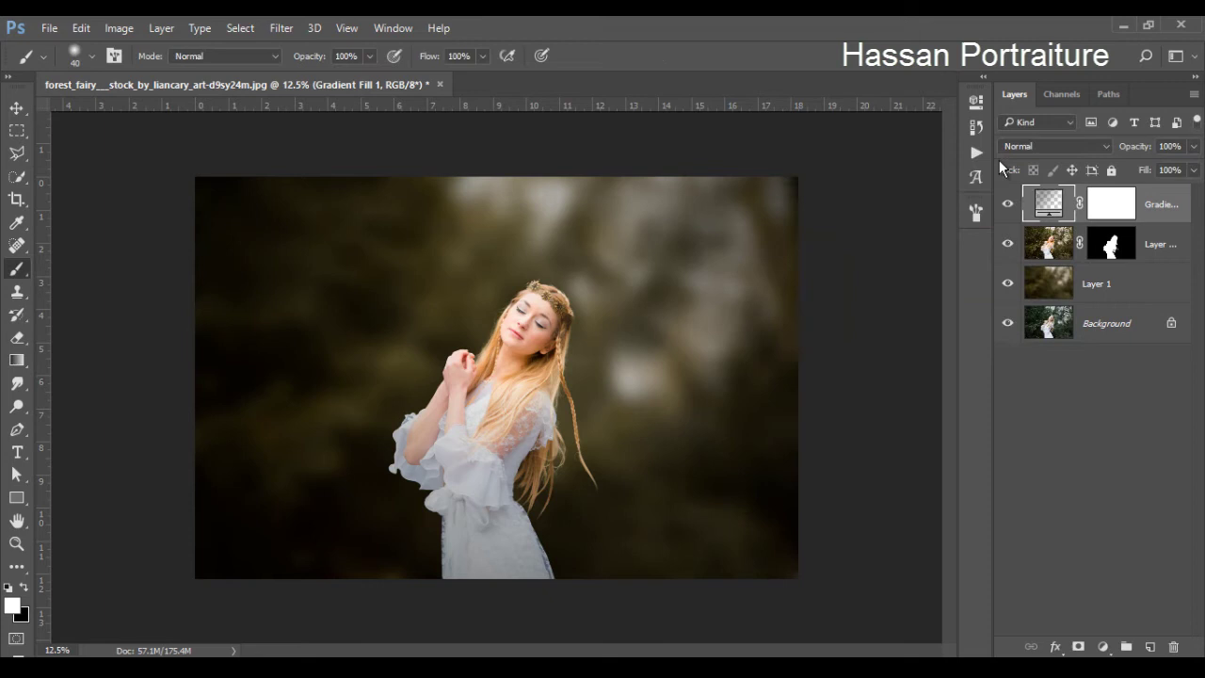
# - Paint black with a 1200 px brush on the Gradient Fill mask over the upper right
pyautogui.click(1008, 215)
pyautogui.click(1111, 203)
pyautogui.press('x')
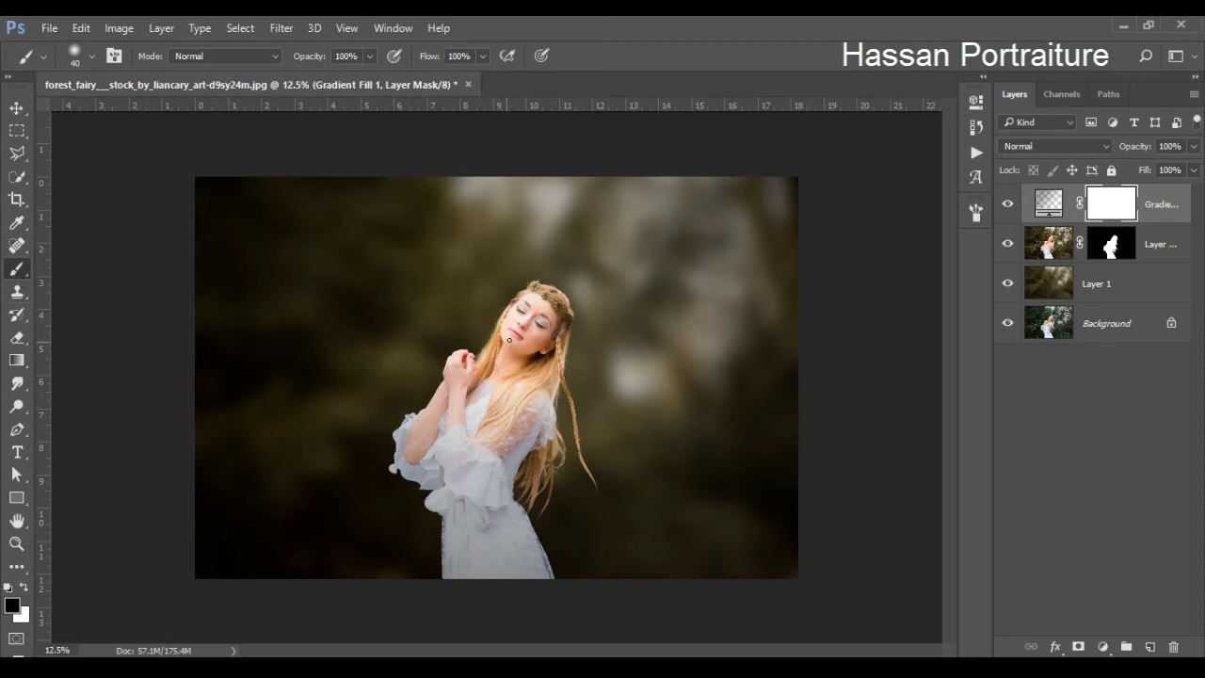
pyautogui.press(']')
pyautogui.press(']')
pyautogui.press(']')
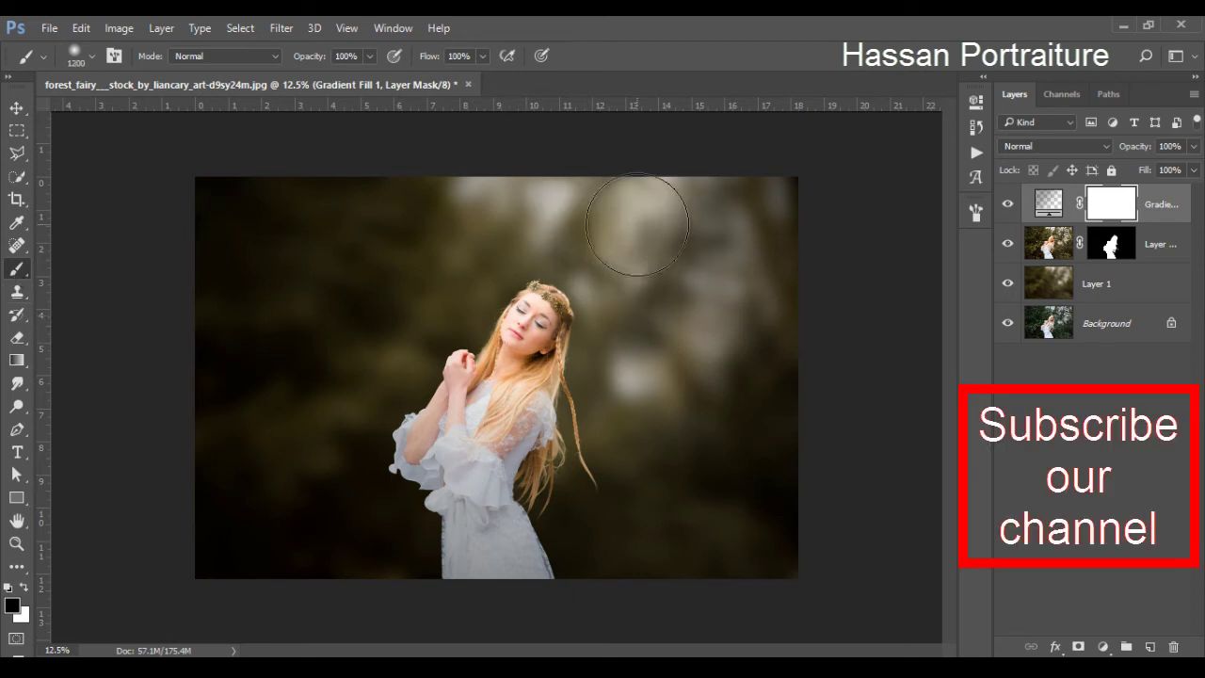
pyautogui.moveTo(565, 216); pyautogui.dragTo(542, 310)
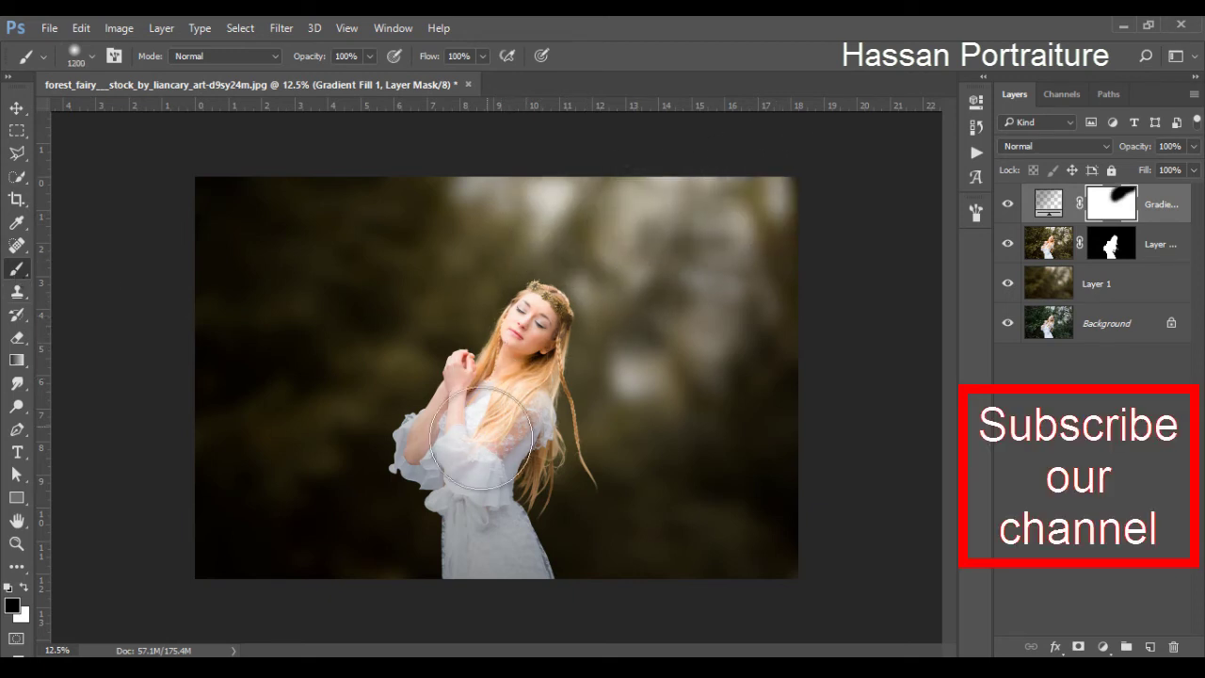
pyautogui.moveTo(672, 113); pyautogui.dragTo(667, 363)
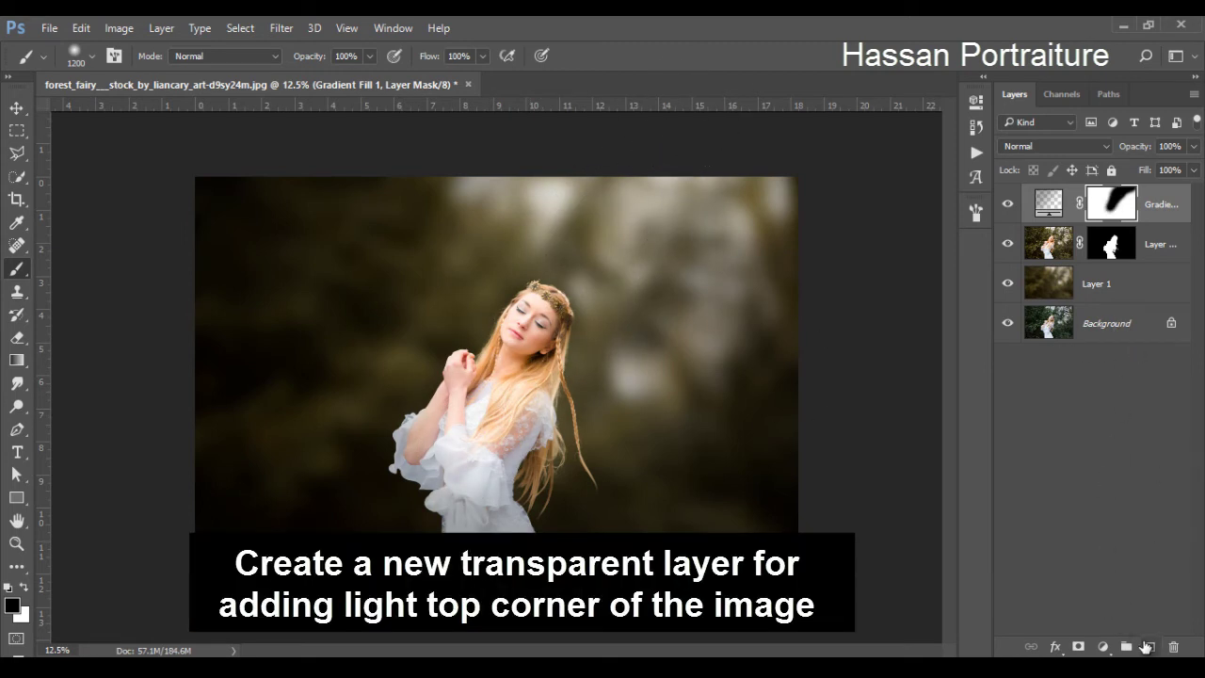
# - Create Layer 2 and paint a soft white dab beside the girl's head
pyautogui.click(1149, 646)
pyautogui.press('x')
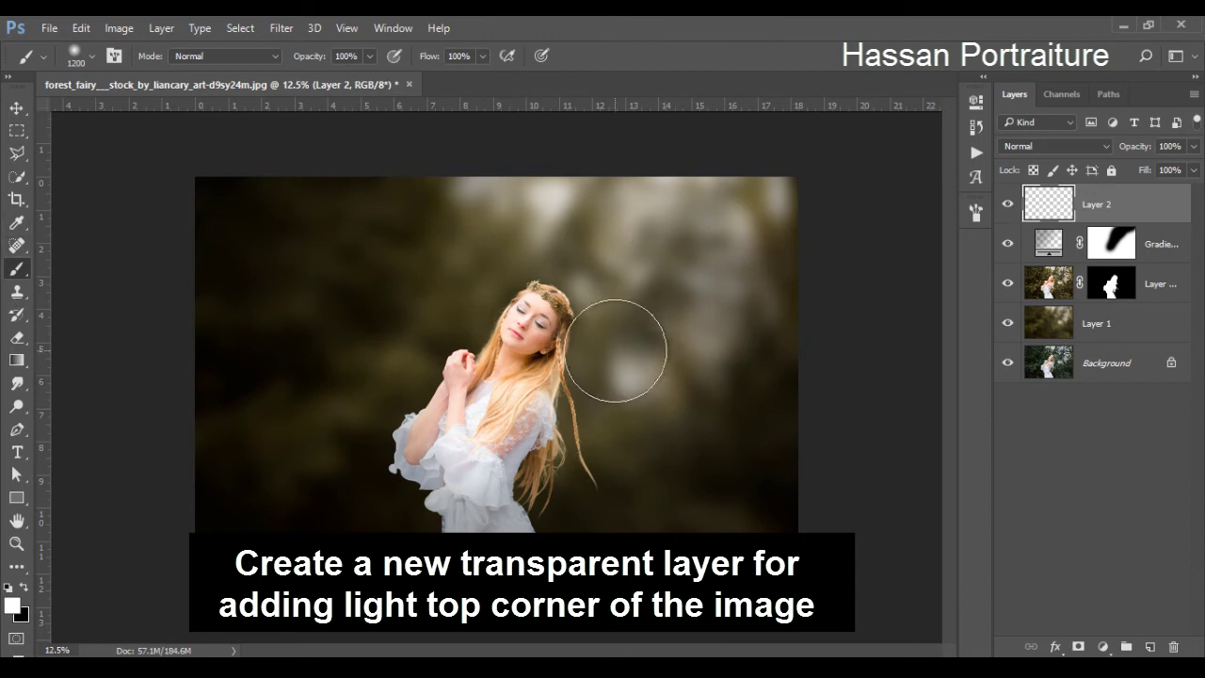
pyautogui.moveTo(625, 290); pyautogui.dragTo(645, 269)
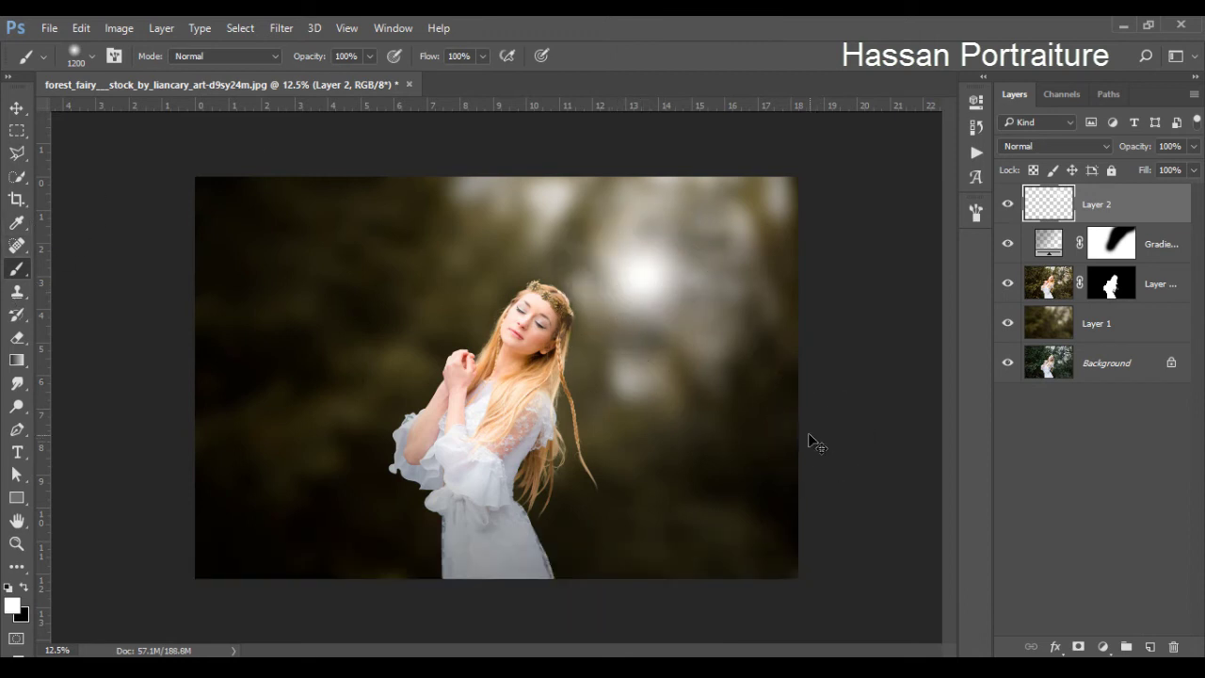
# - Scale the white glow up to about 276% and spread it across the top of the image
pyautogui.hotkey('ctrl', 't')
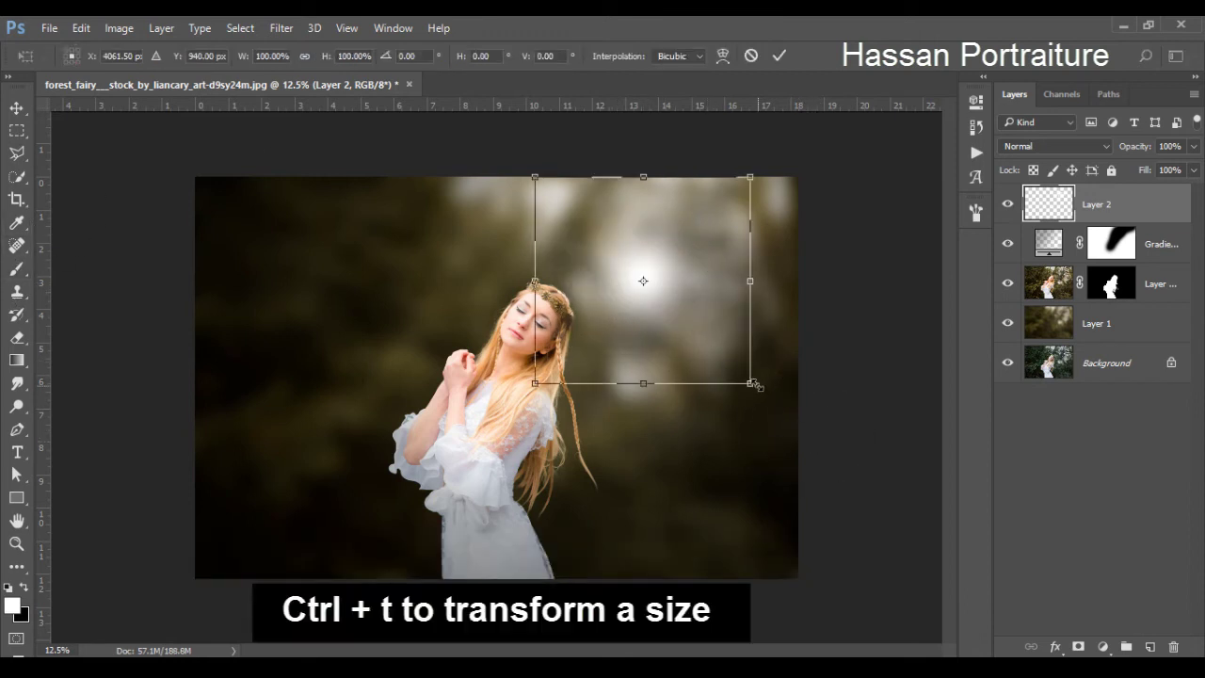
pyautogui.moveTo(753, 383); pyautogui.dragTo(893, 506)
pyautogui.moveTo(759, 328); pyautogui.dragTo(746, 260)
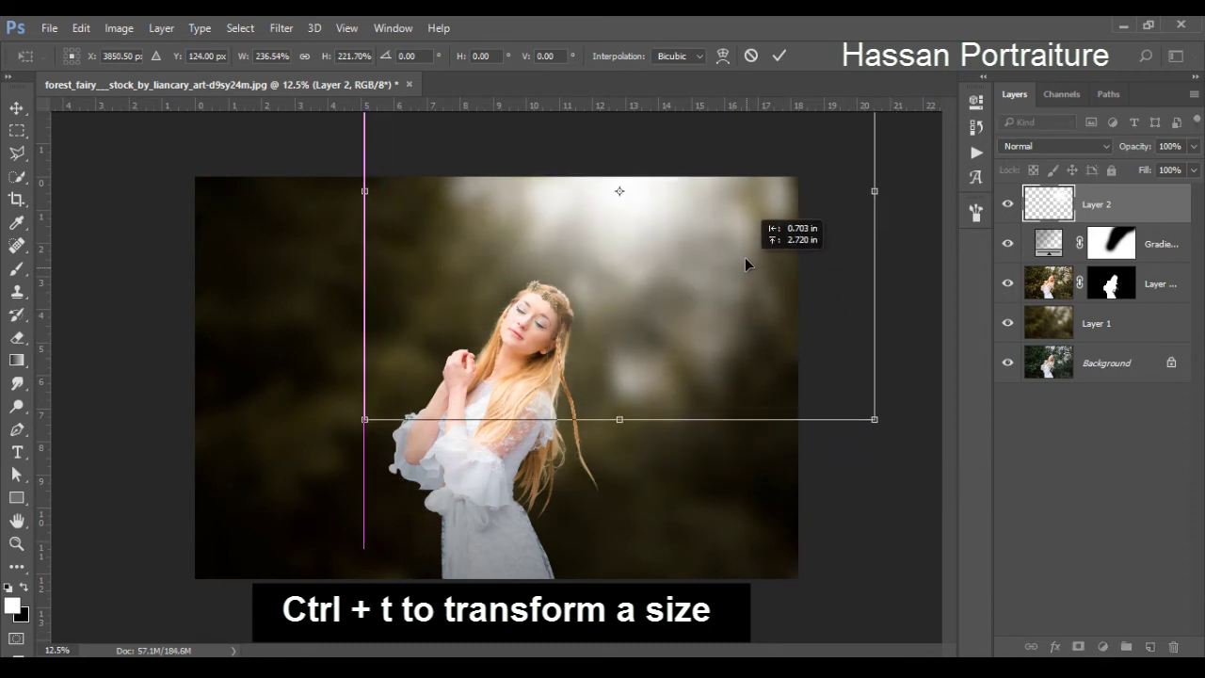
pyautogui.moveTo(874, 419); pyautogui.dragTo(906, 439)
pyautogui.moveTo(774, 312); pyautogui.dragTo(808, 341)
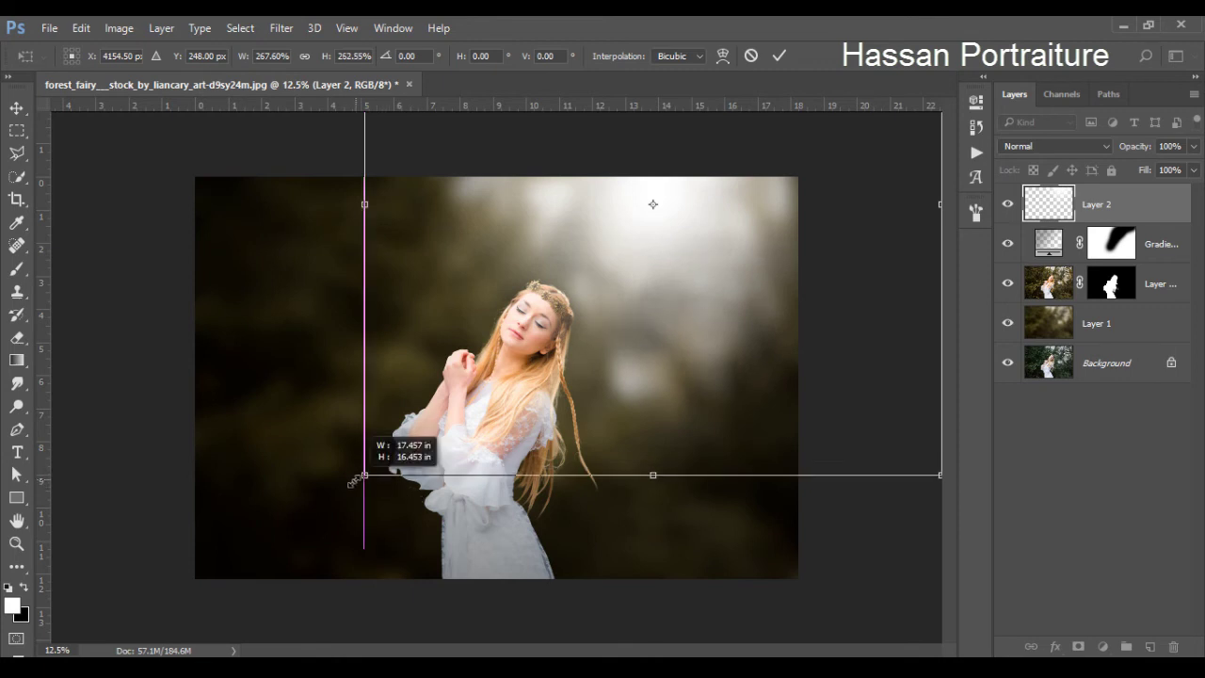
pyautogui.moveTo(359, 472); pyautogui.dragTo(352, 480)
pyautogui.moveTo(604, 362); pyautogui.dragTo(589, 373)
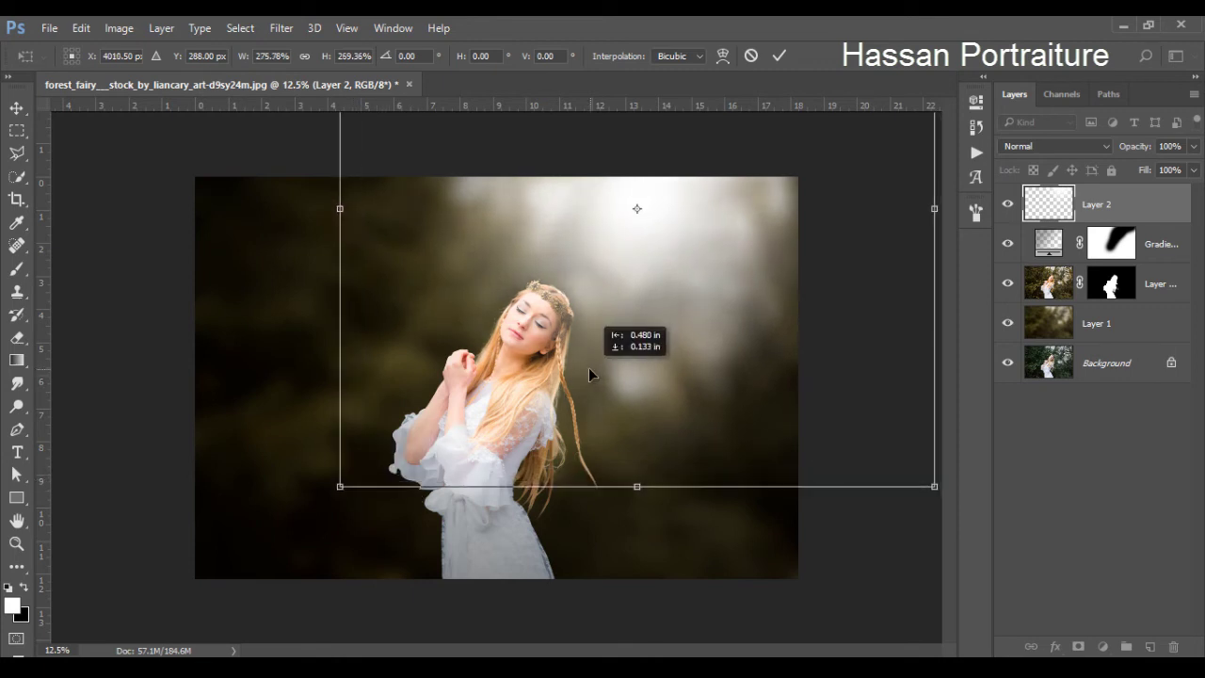
pyautogui.click(779, 56)
pyautogui.press('b')
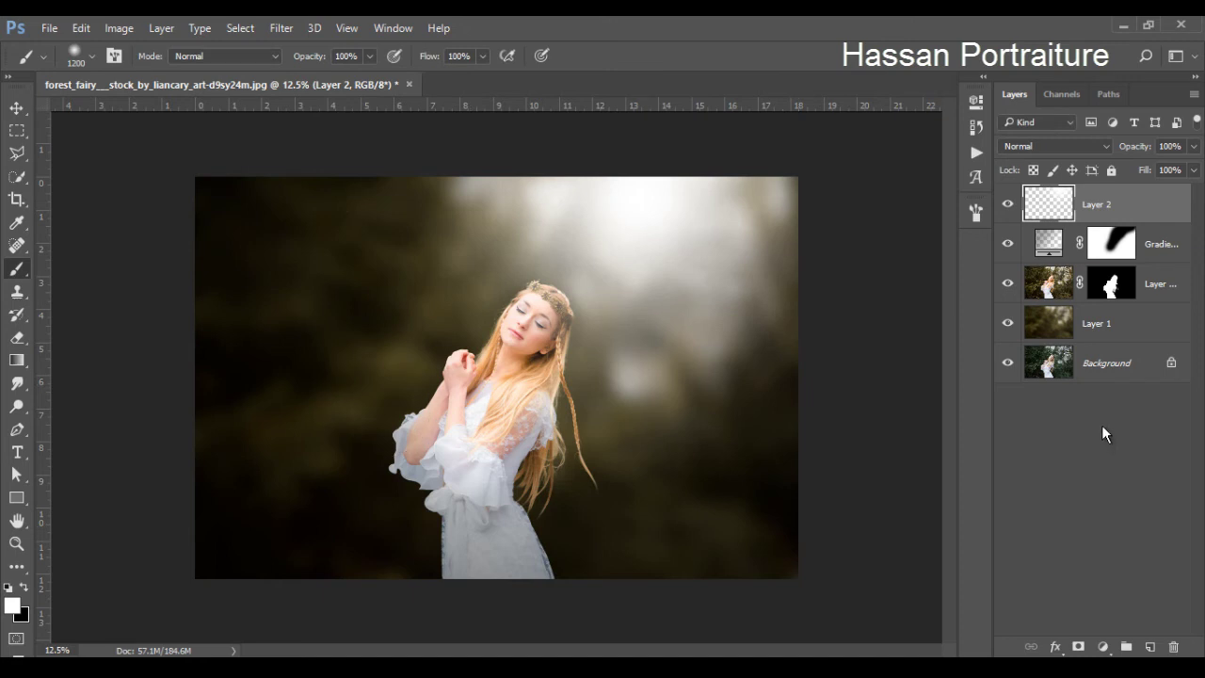
# - Create Layer 3 and set the foreground colour to orange #ffa800
pyautogui.click(1145, 646)
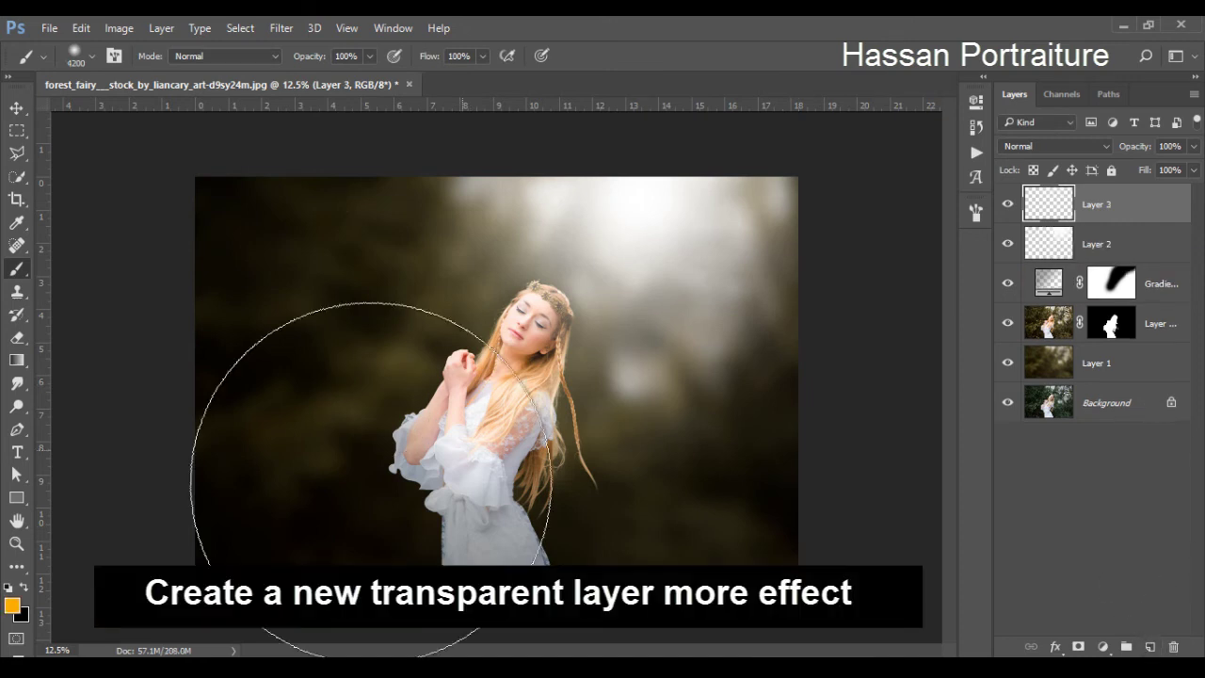
pyautogui.click(12, 606)
pyautogui.moveTo(807, 183); pyautogui.dragTo(847, 161)
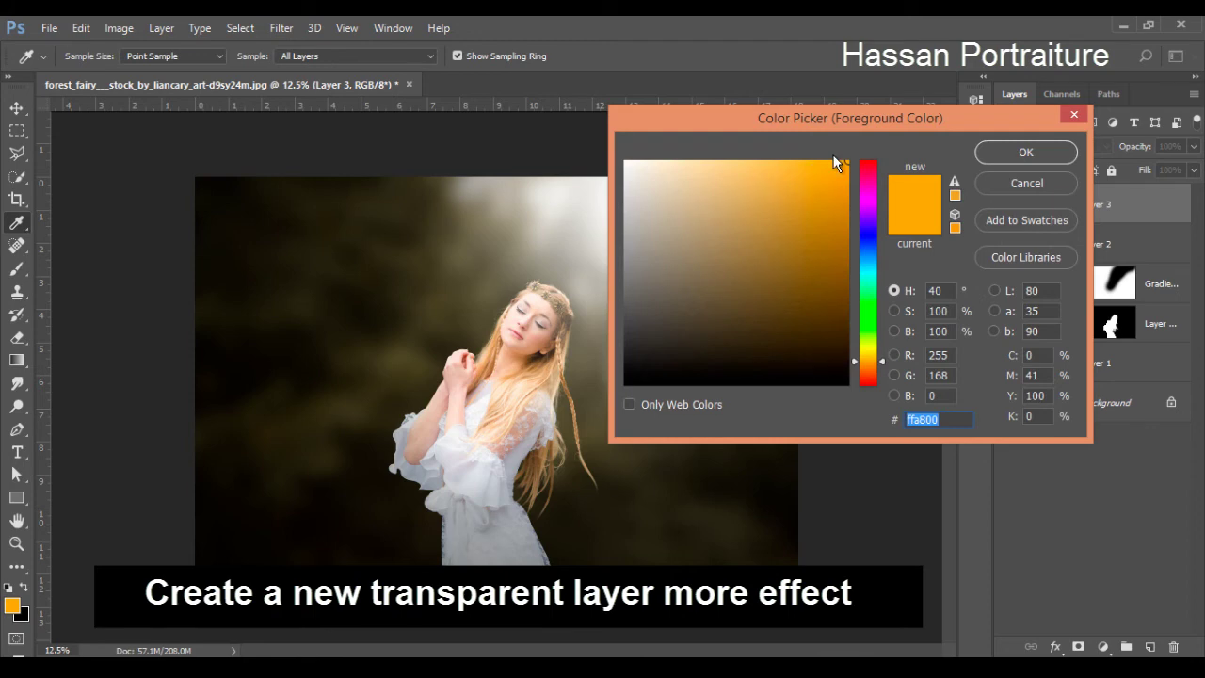
pyautogui.click(989, 151)
pyautogui.press('b')
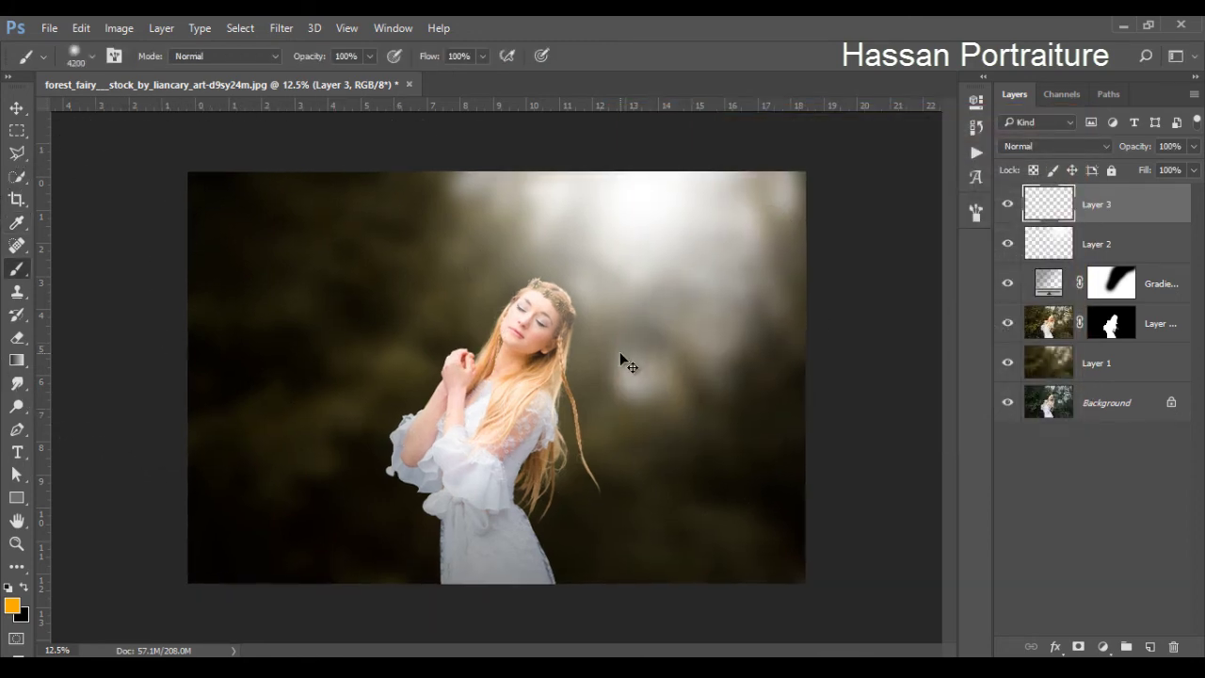
# - Stamp the 5000 px particle brush once at the image's lower-left edge
pyautogui.hotkey('ctrl', '0')
pyautogui.rightClick(511, 366)
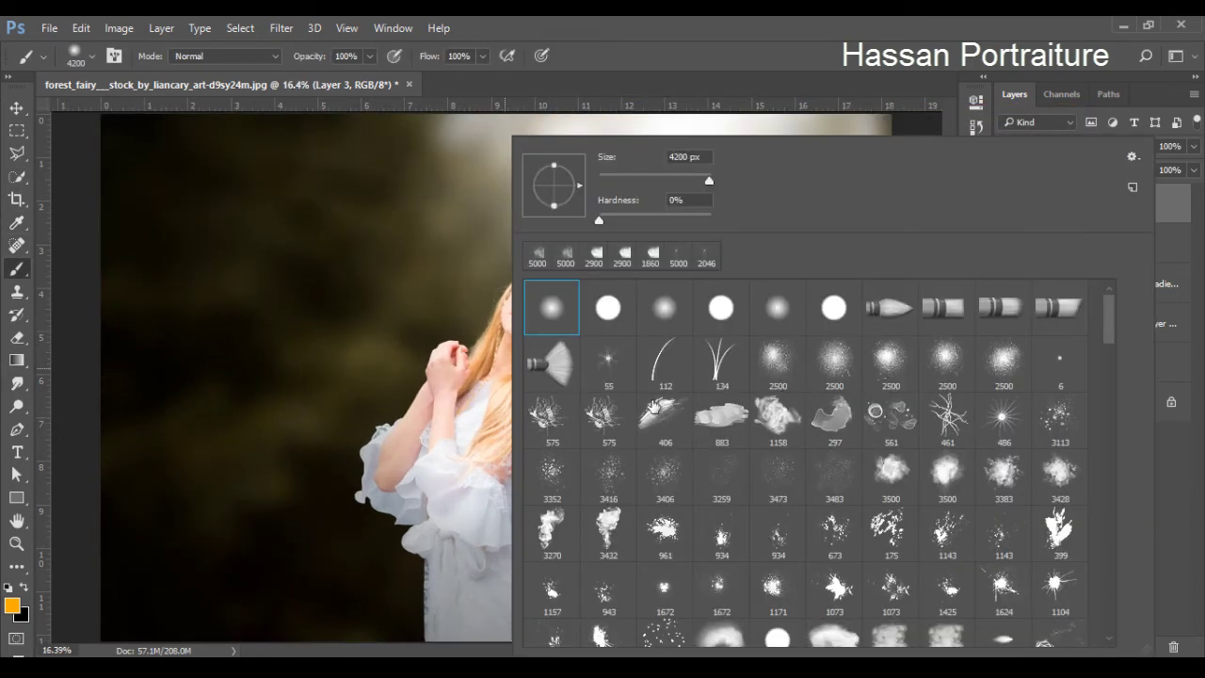
pyautogui.click(537, 262)
pyautogui.press('Return')
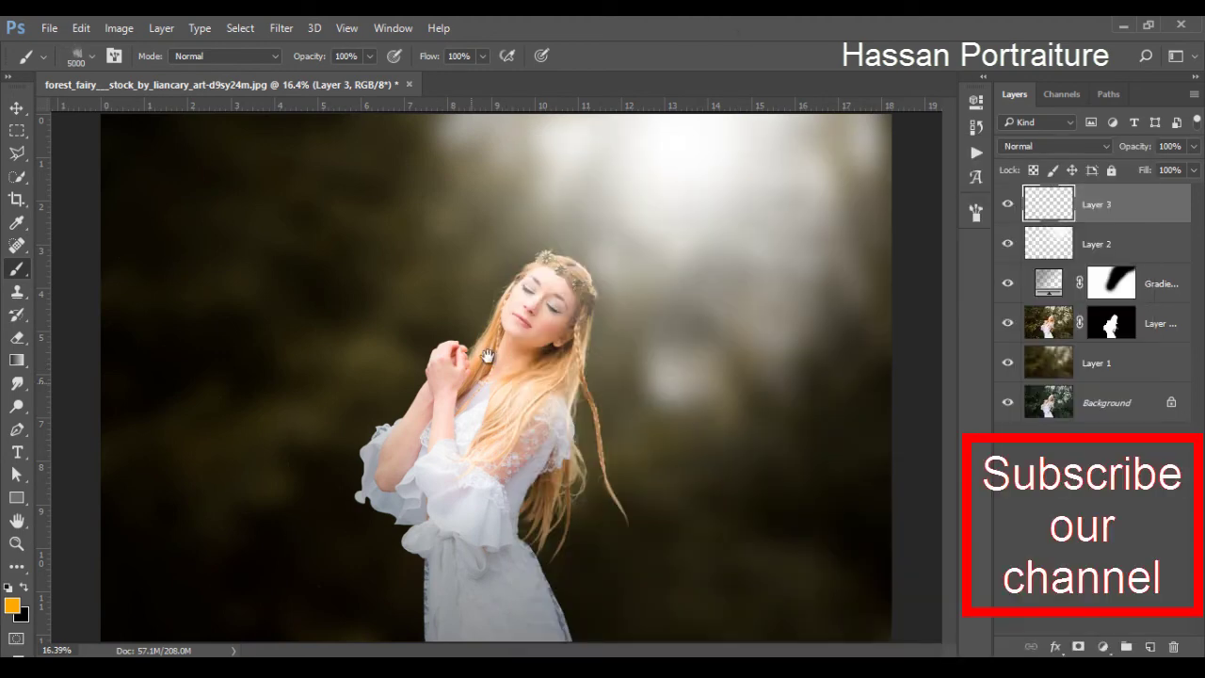
pyautogui.hotkey('ctrl', '-')
pyautogui.hotkey('ctrl', '-')
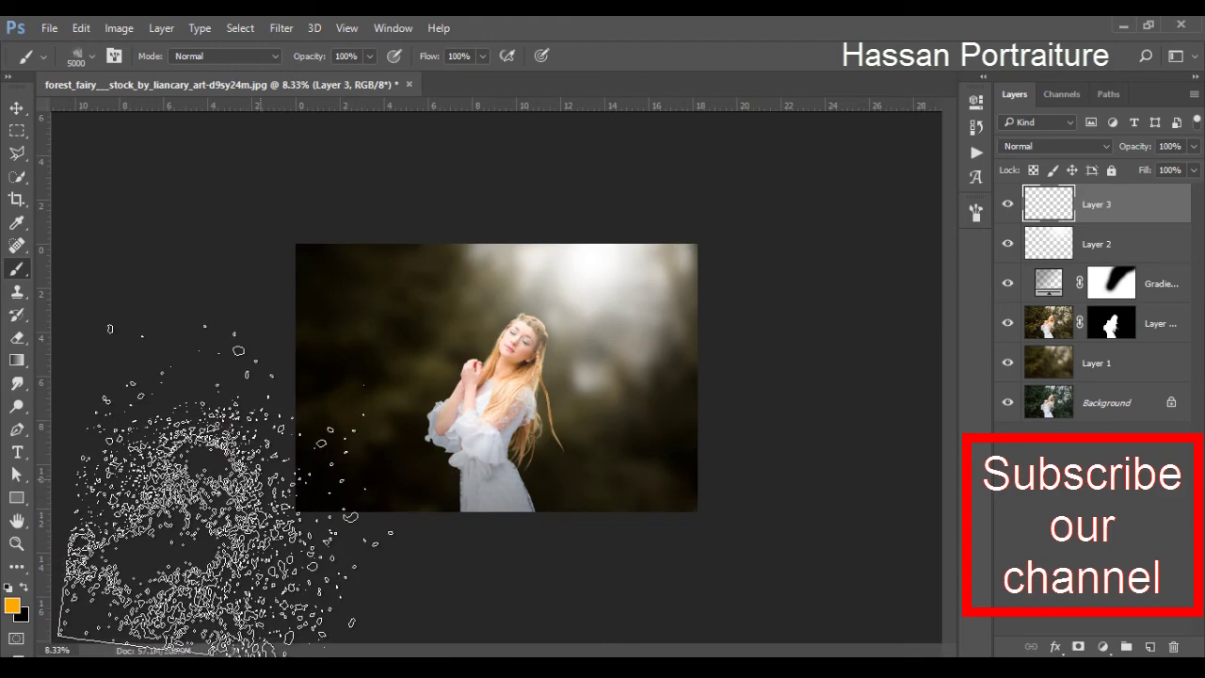
pyautogui.click(273, 499)
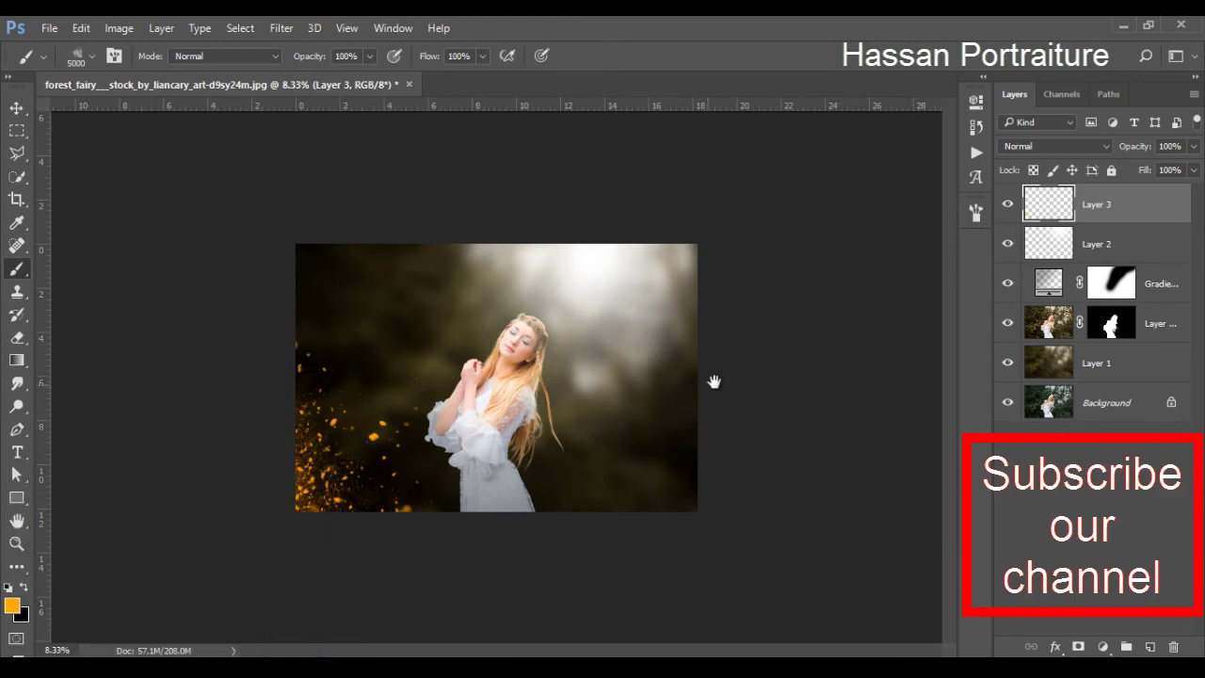
pyautogui.hotkey('ctrl', '+')
pyautogui.moveTo(1048, 204); pyautogui.dragTo(1037, 260)
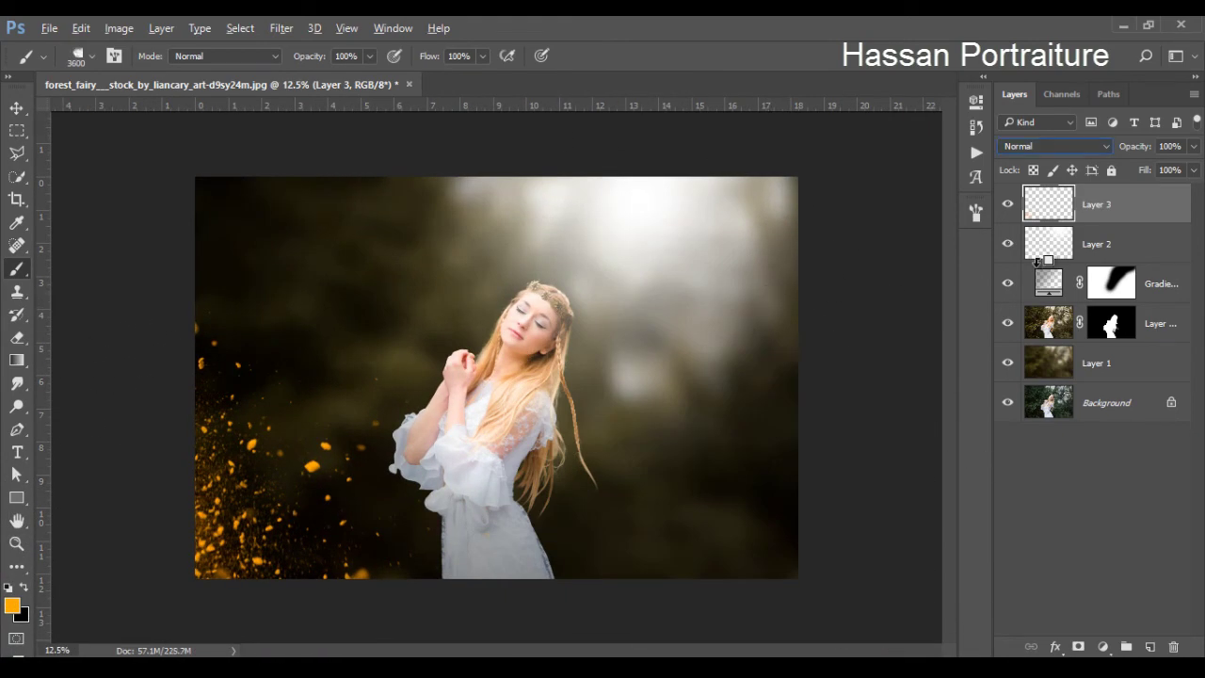
# - Set Layer 3 to Screen, then stamp a top-right particle burst on new Layer 4, also Screen
pyautogui.click(1069, 154)
pyautogui.click(1036, 270)
pyautogui.click(1150, 647)
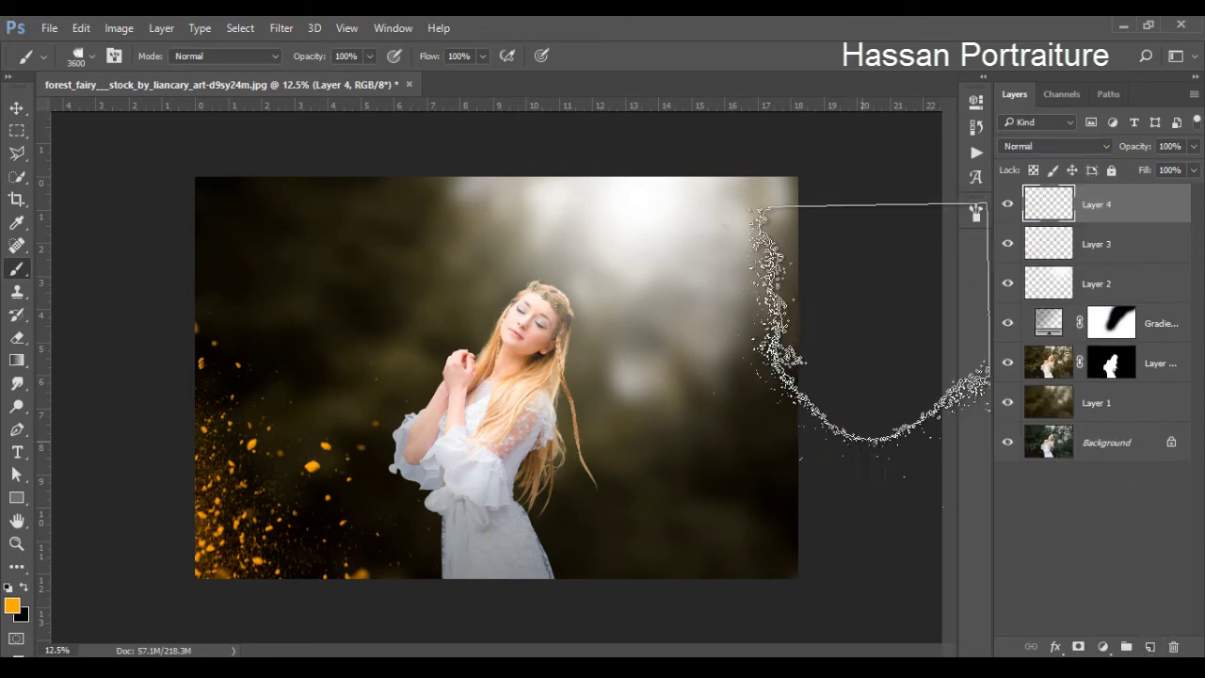
pyautogui.click(694, 215)
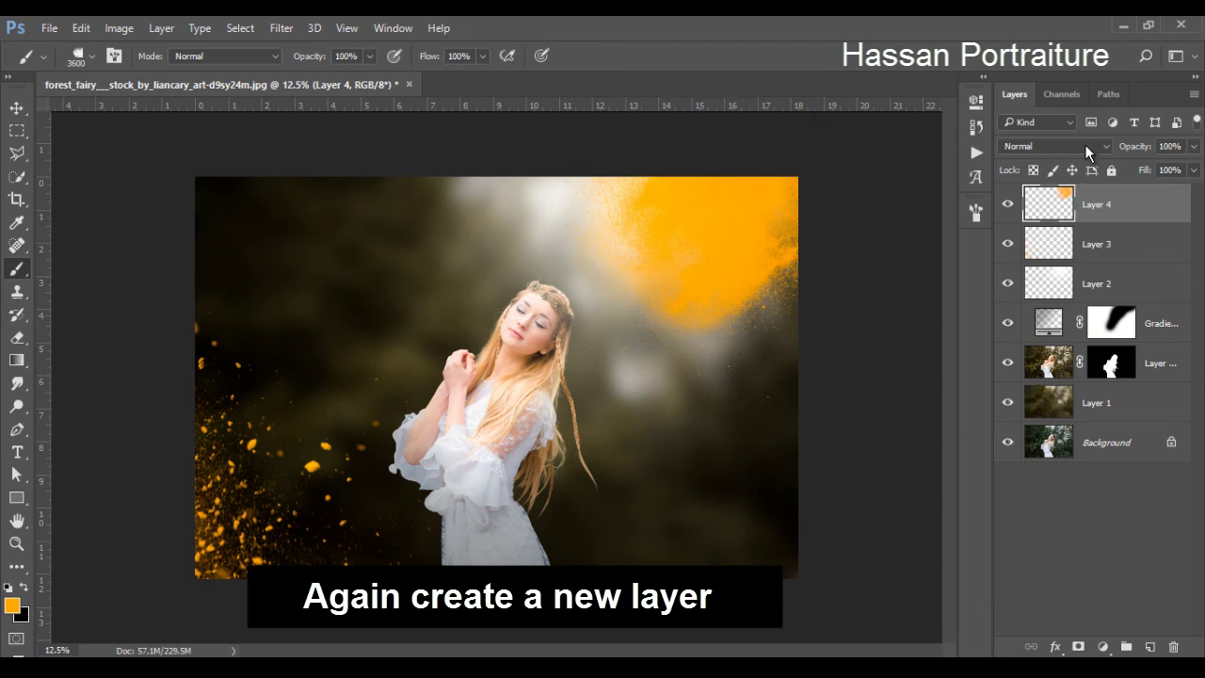
pyautogui.click(1087, 154)
pyautogui.click(1059, 266)
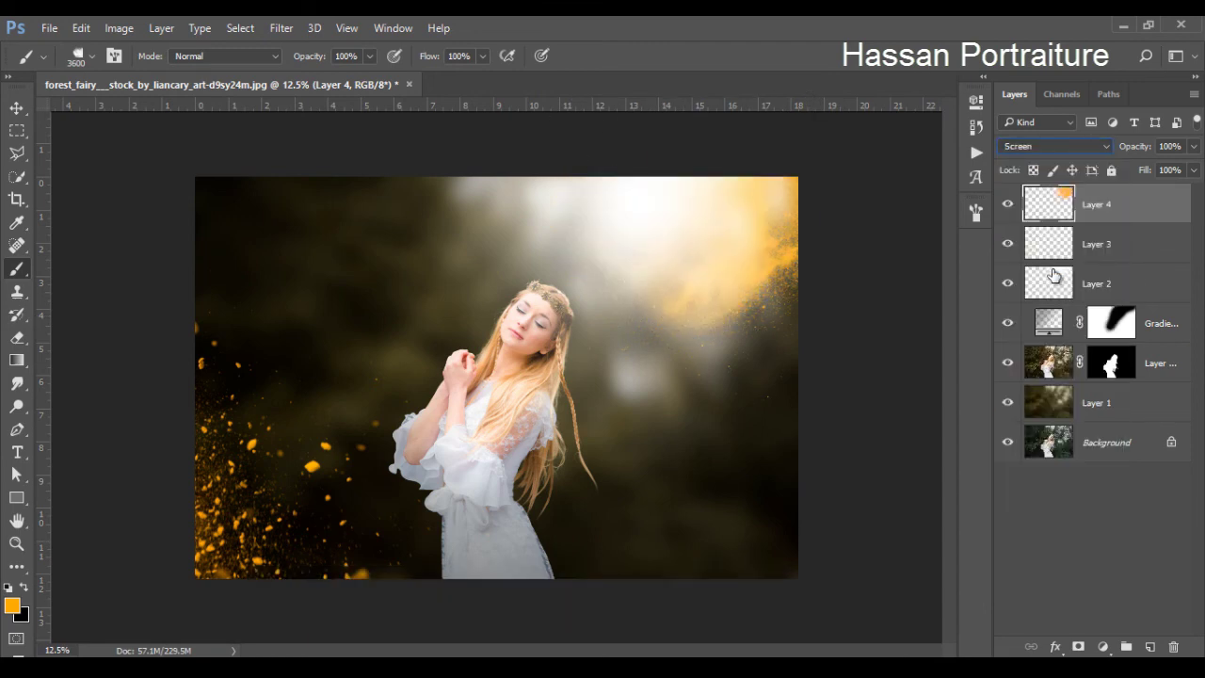
pyautogui.keyDown('ctrl'); pyautogui.keyDown('alt'); pyautogui.click(582, 402); pyautogui.keyUp('alt'); pyautogui.keyUp('ctrl')
pyautogui.keyDown('ctrl'); pyautogui.click(501, 365); pyautogui.keyUp('ctrl')
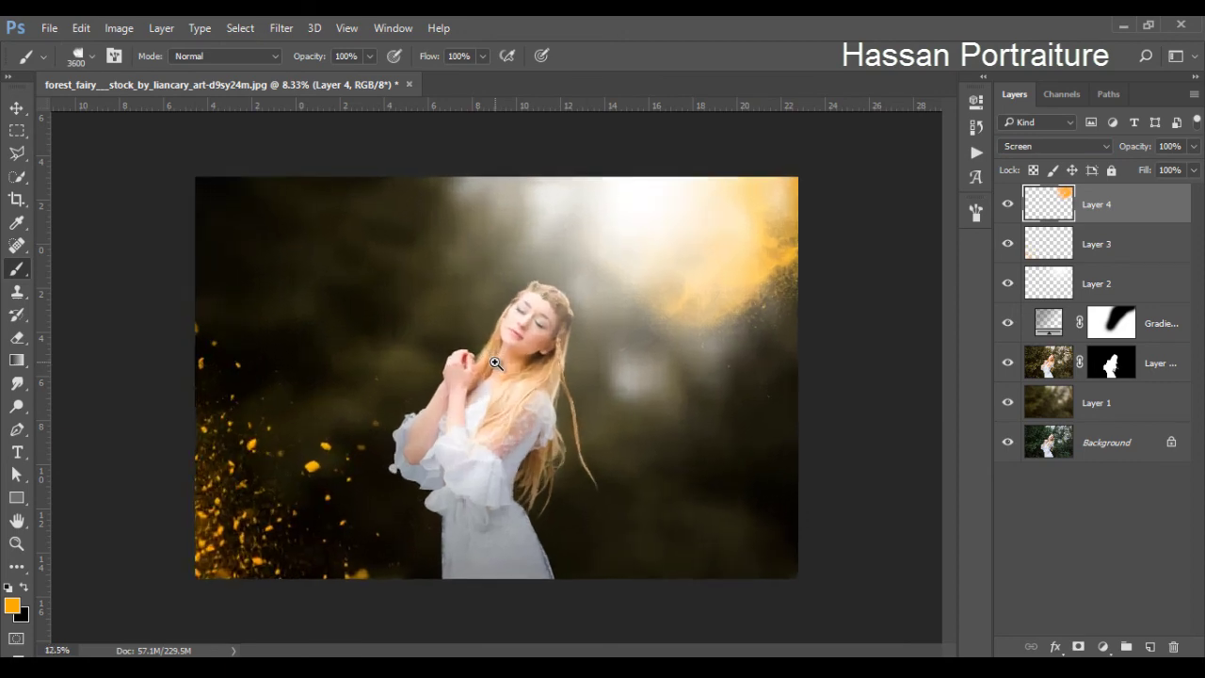
pyautogui.keyDown('ctrl'); pyautogui.click(519, 402); pyautogui.keyUp('ctrl')
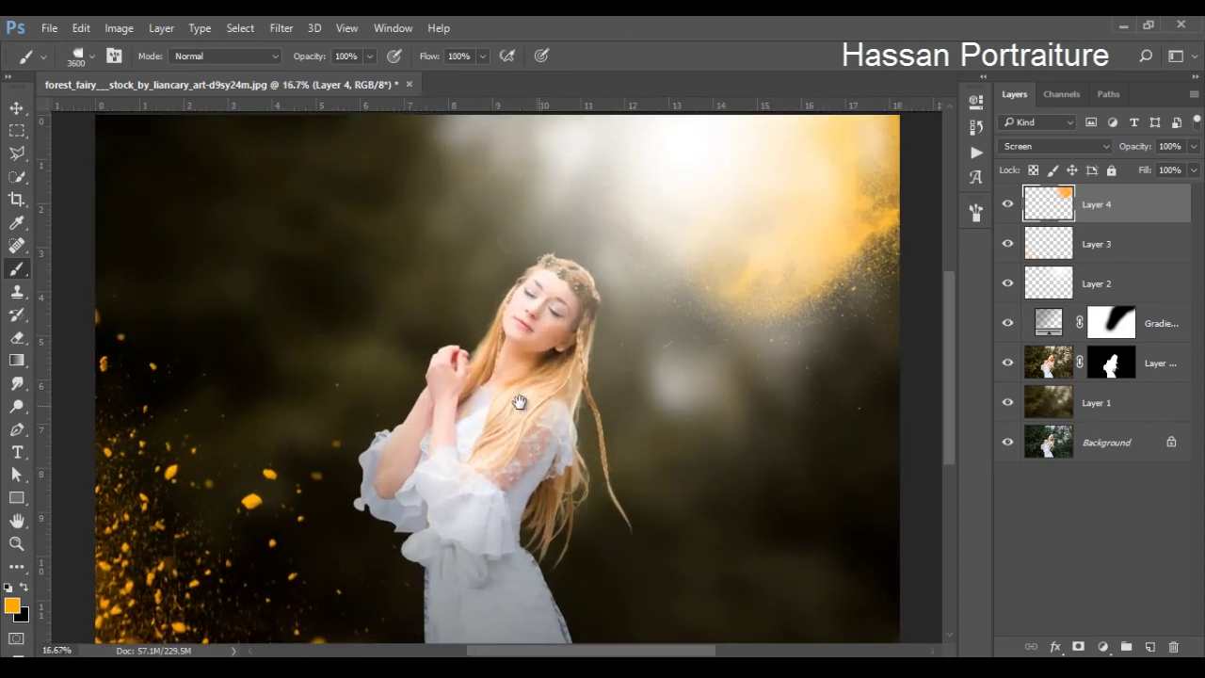
pyautogui.keyDown('ctrl'); pyautogui.keyDown('alt'); pyautogui.click(529, 463); pyautogui.keyUp('alt'); pyautogui.keyUp('ctrl')
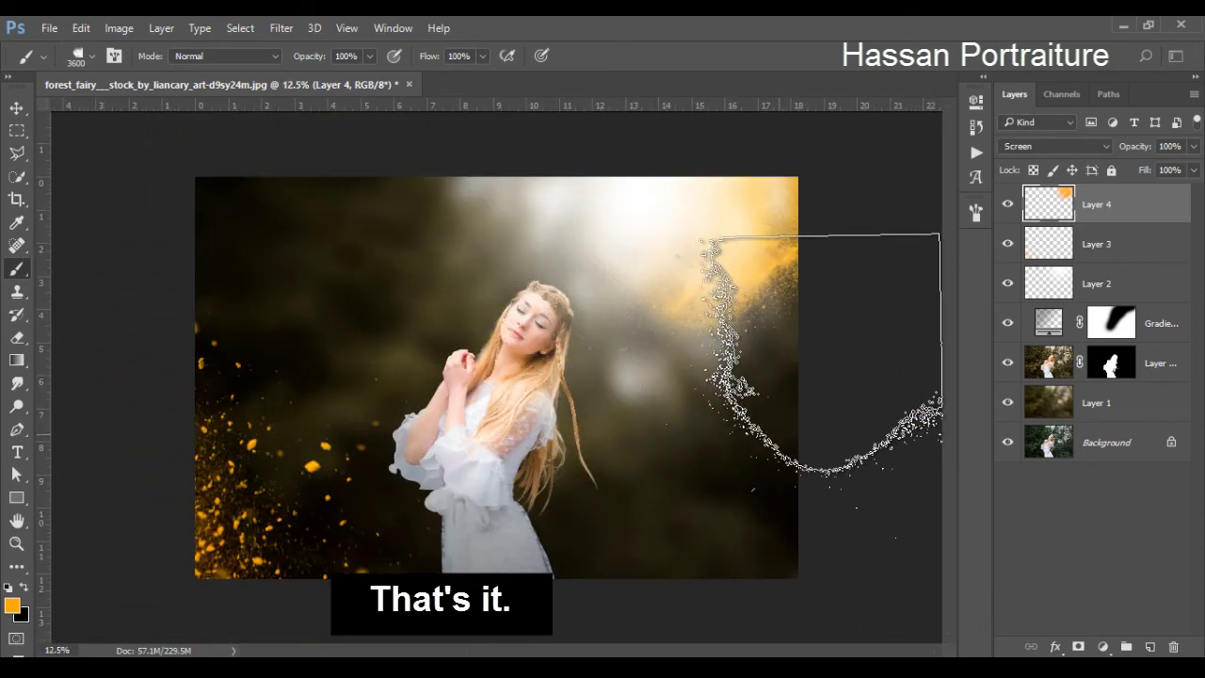
pyautogui.hotkey('ctrl', '0')
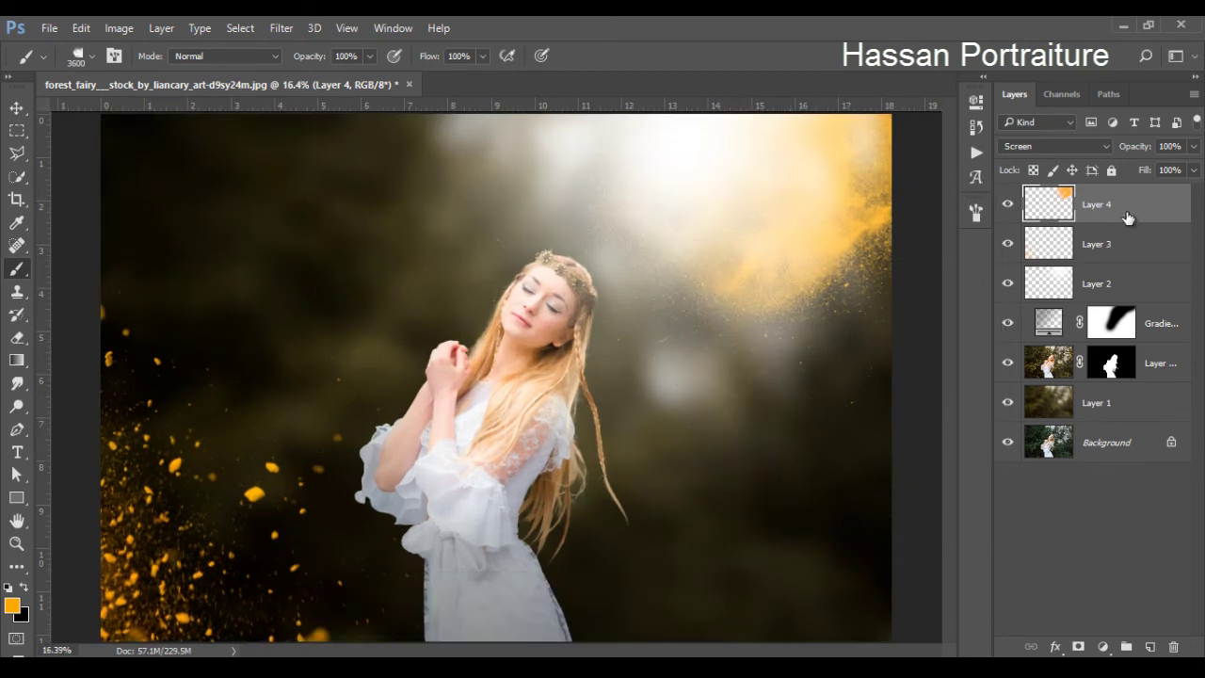
# - Use Merge Visible on Layer 4 to combine the fairy, vignette, glow and particles
pyautogui.rightClick(1134, 214)
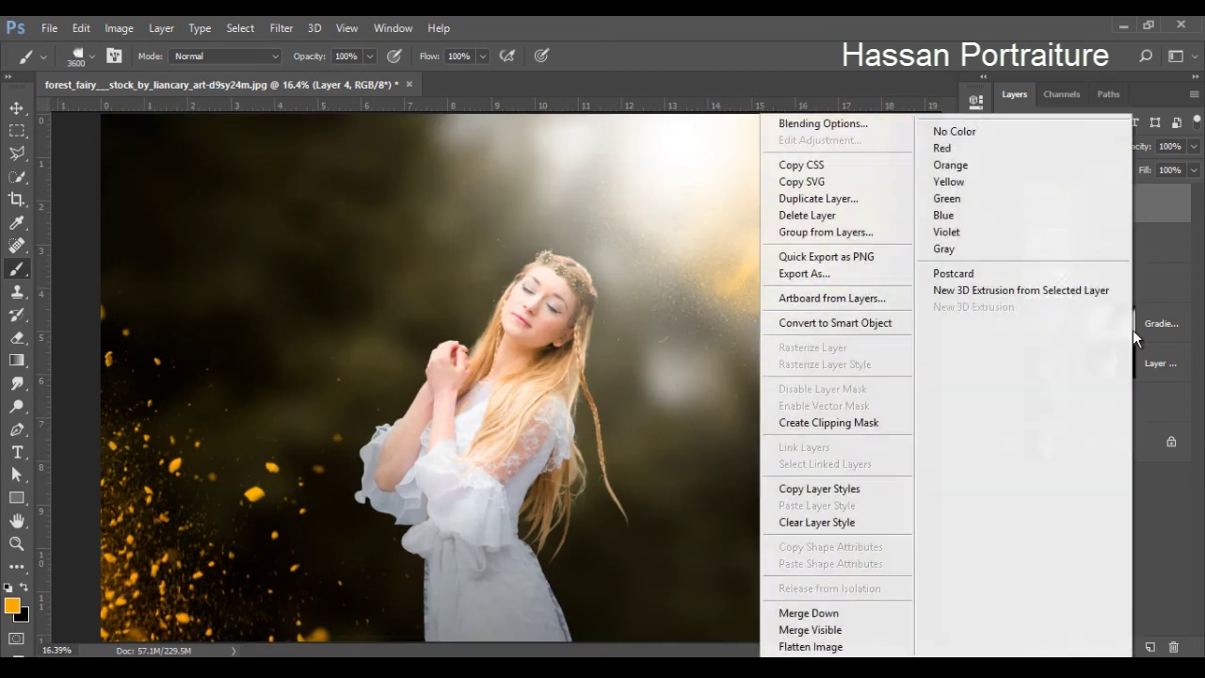
pyautogui.click(881, 631)
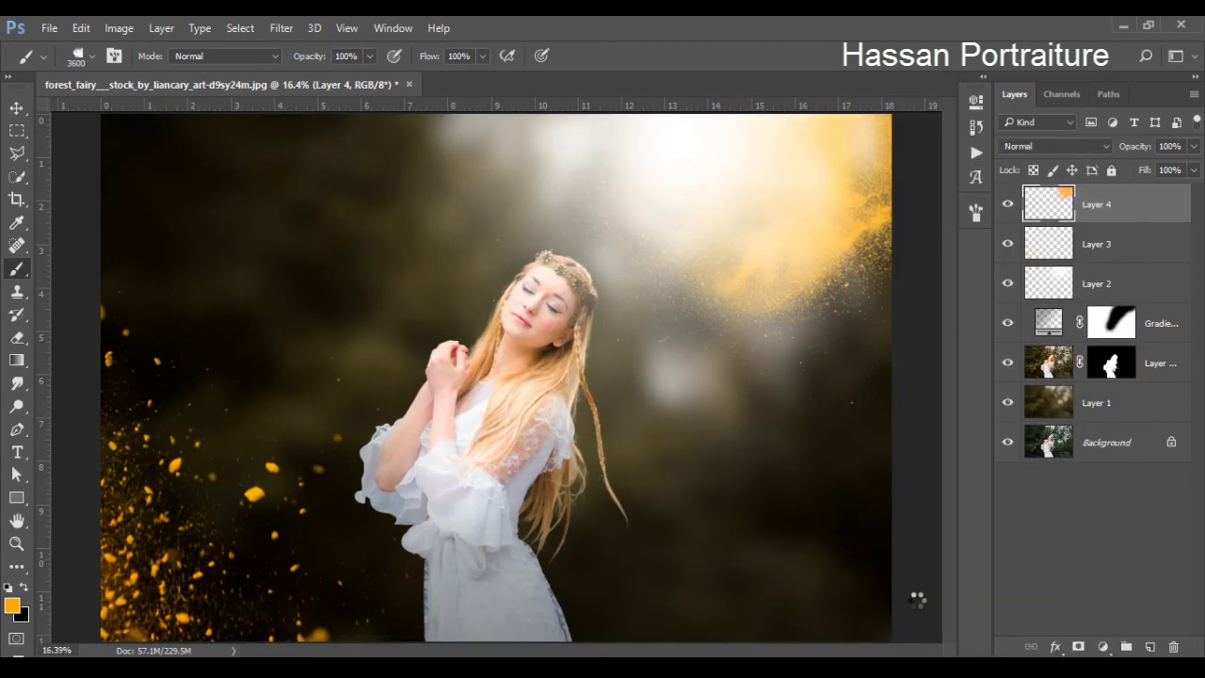